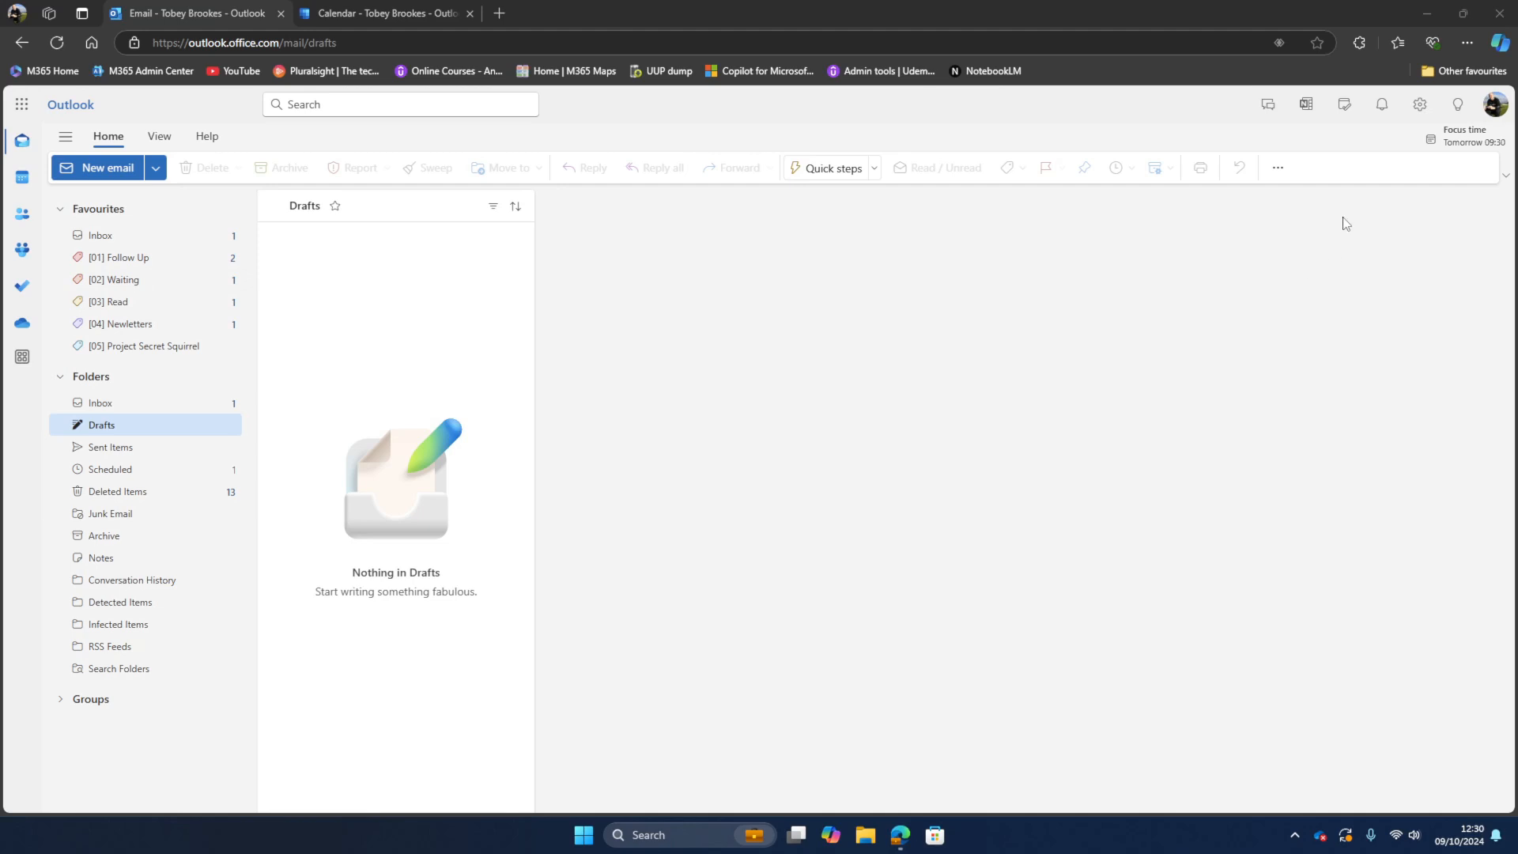
# - Open the My Day pane, check its calendar view and return to its To Do list
pyautogui.click(1343, 108)
pyautogui.click(1345, 113)
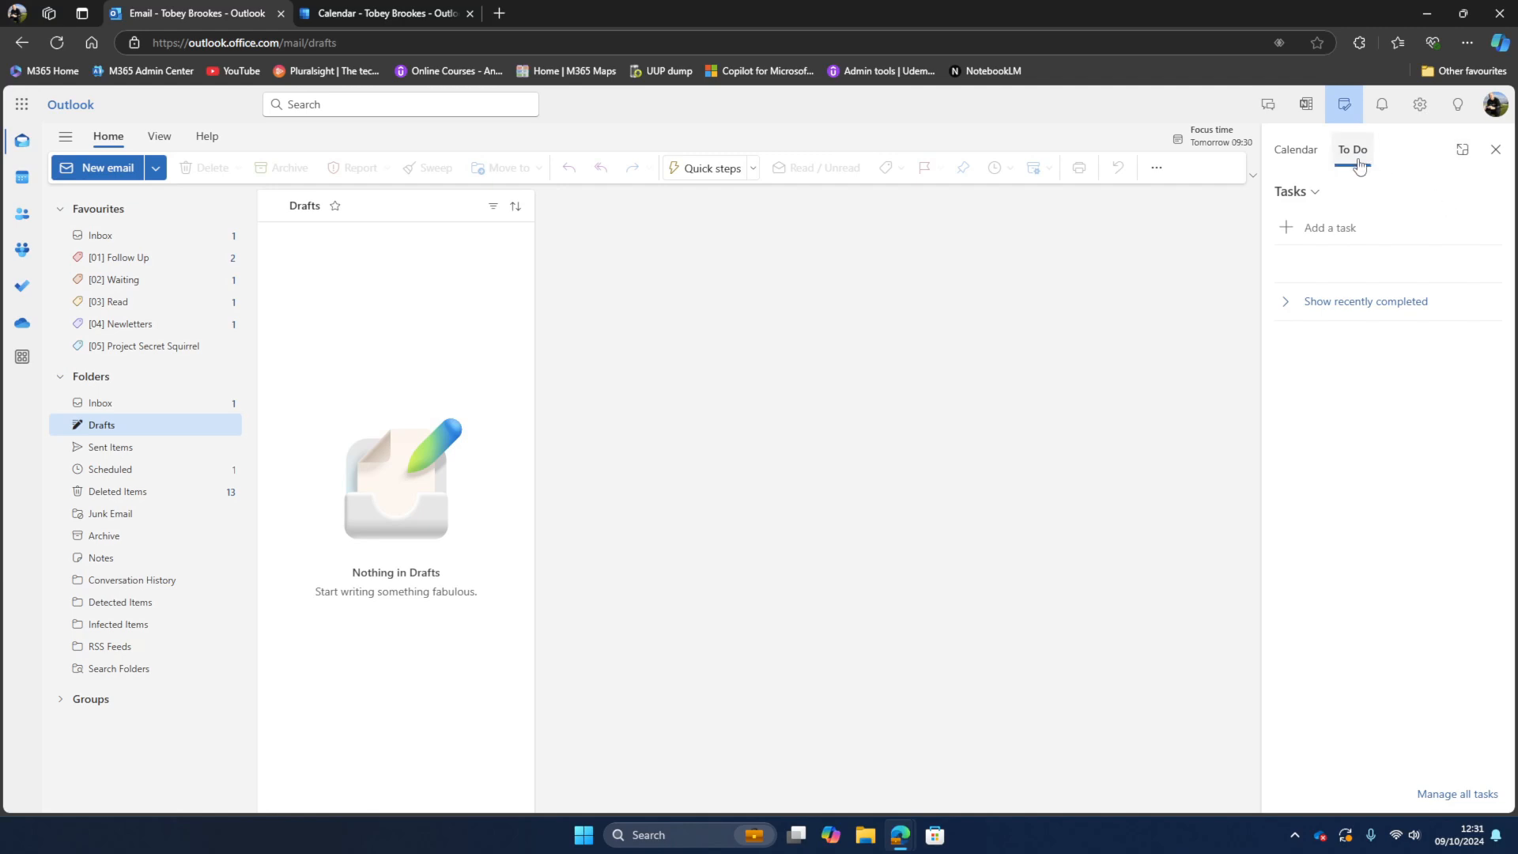
pyautogui.click(1299, 155)
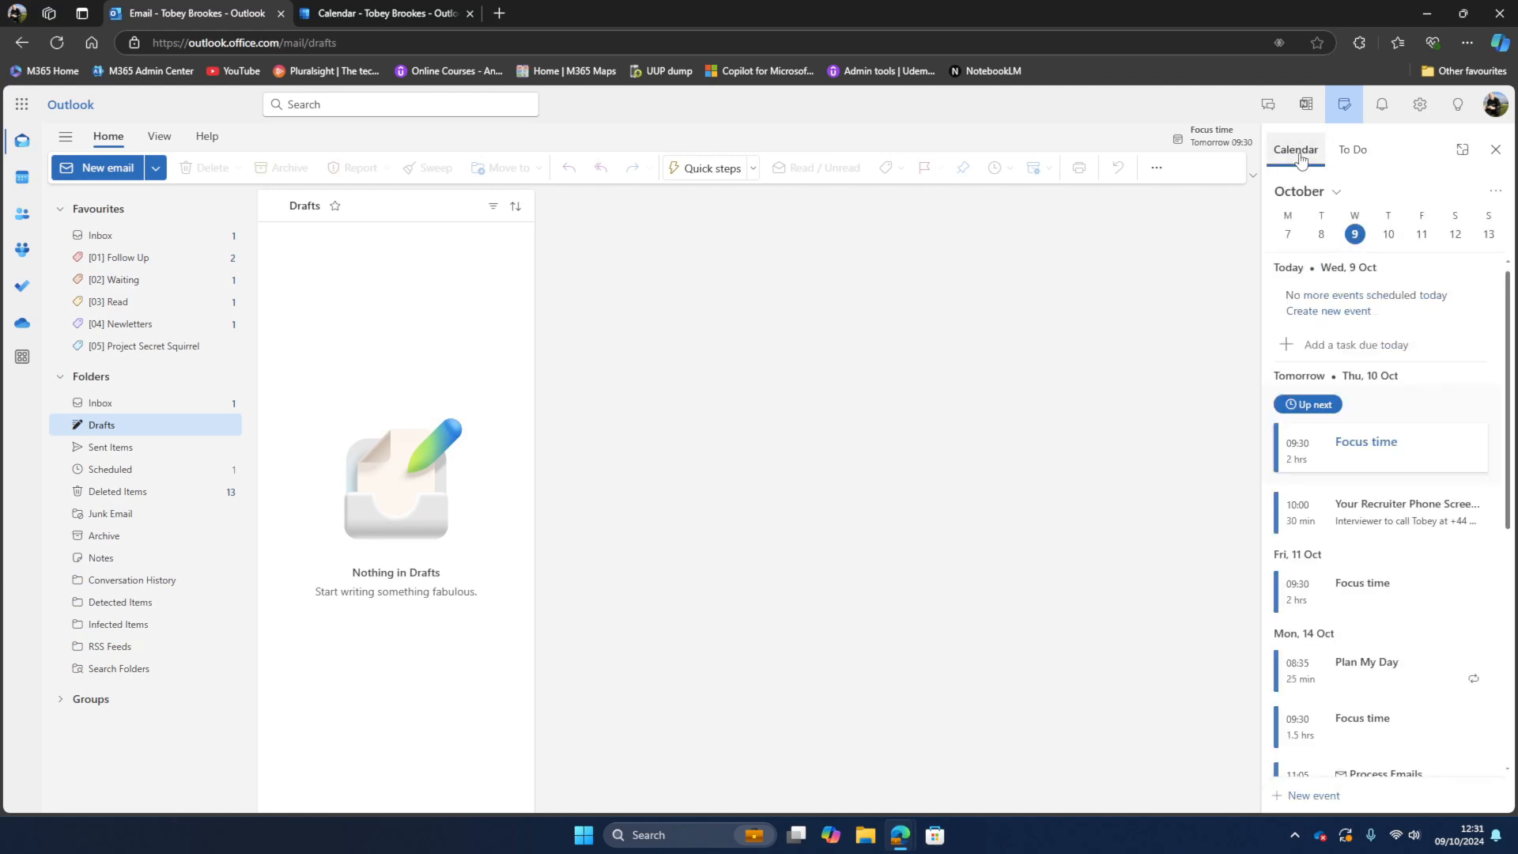
pyautogui.click(1352, 153)
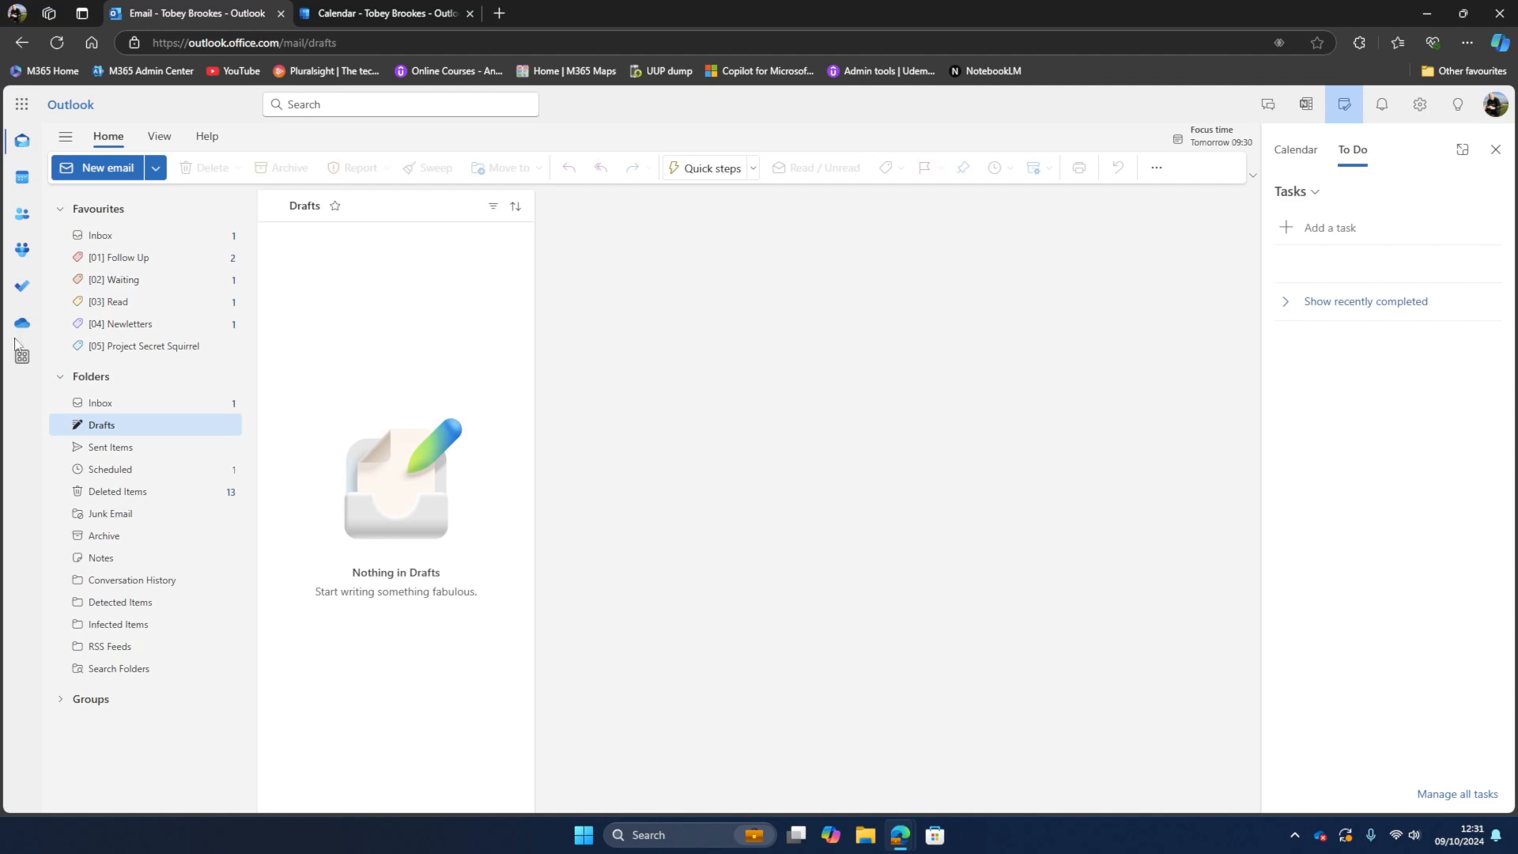
# - Add the LinkedIn job alert and Teams Masterclass emails from the [01] Follow Up category as tasks in the To Do list
pyautogui.click(130, 259)
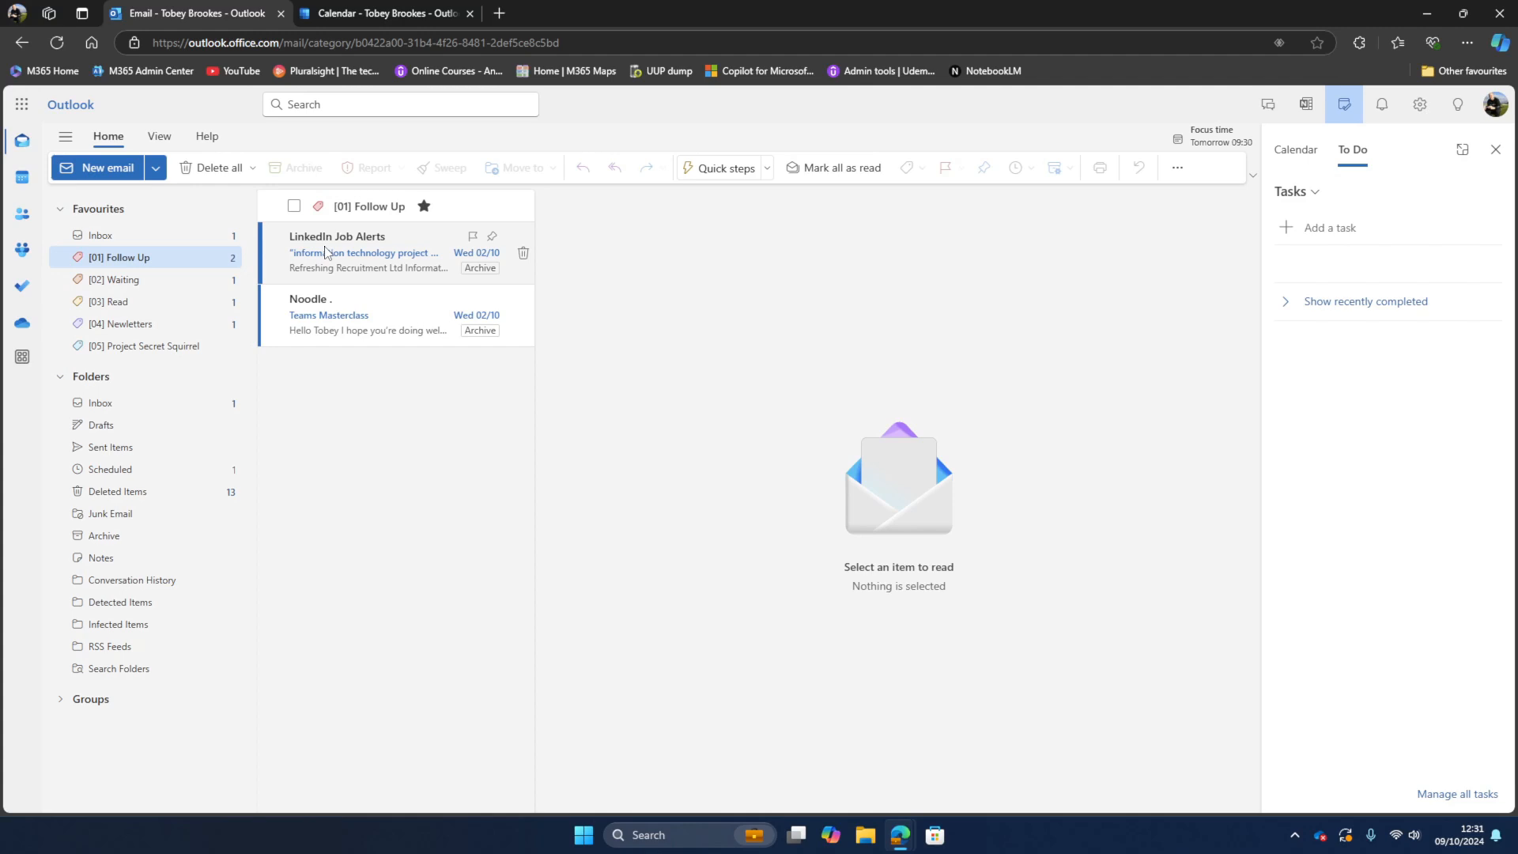
pyautogui.moveTo(324, 252); pyautogui.dragTo(1385, 237)
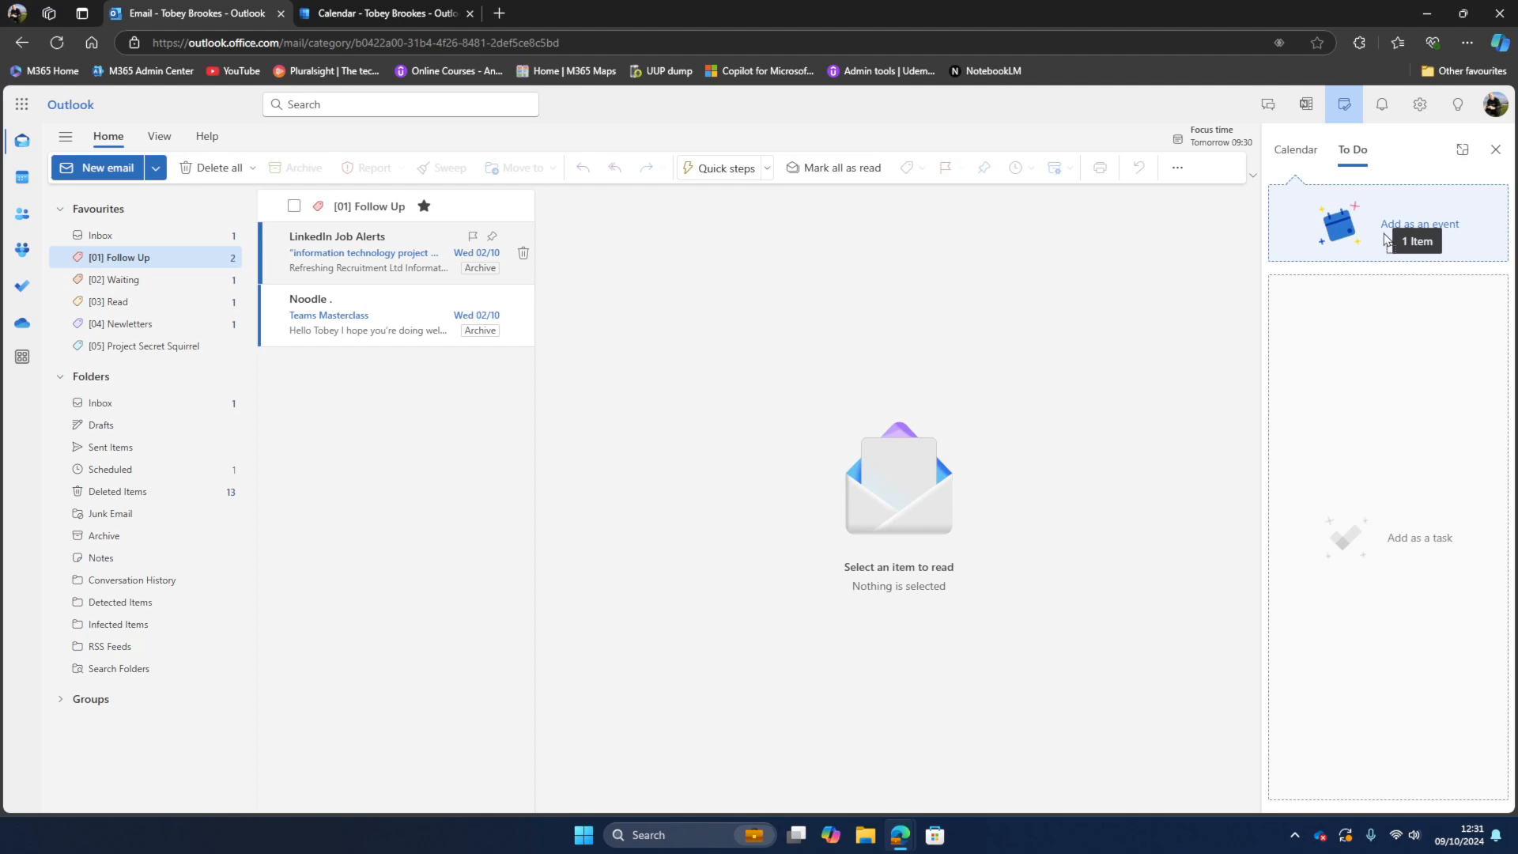
pyautogui.moveTo(1384, 237); pyautogui.dragTo(1357, 409)
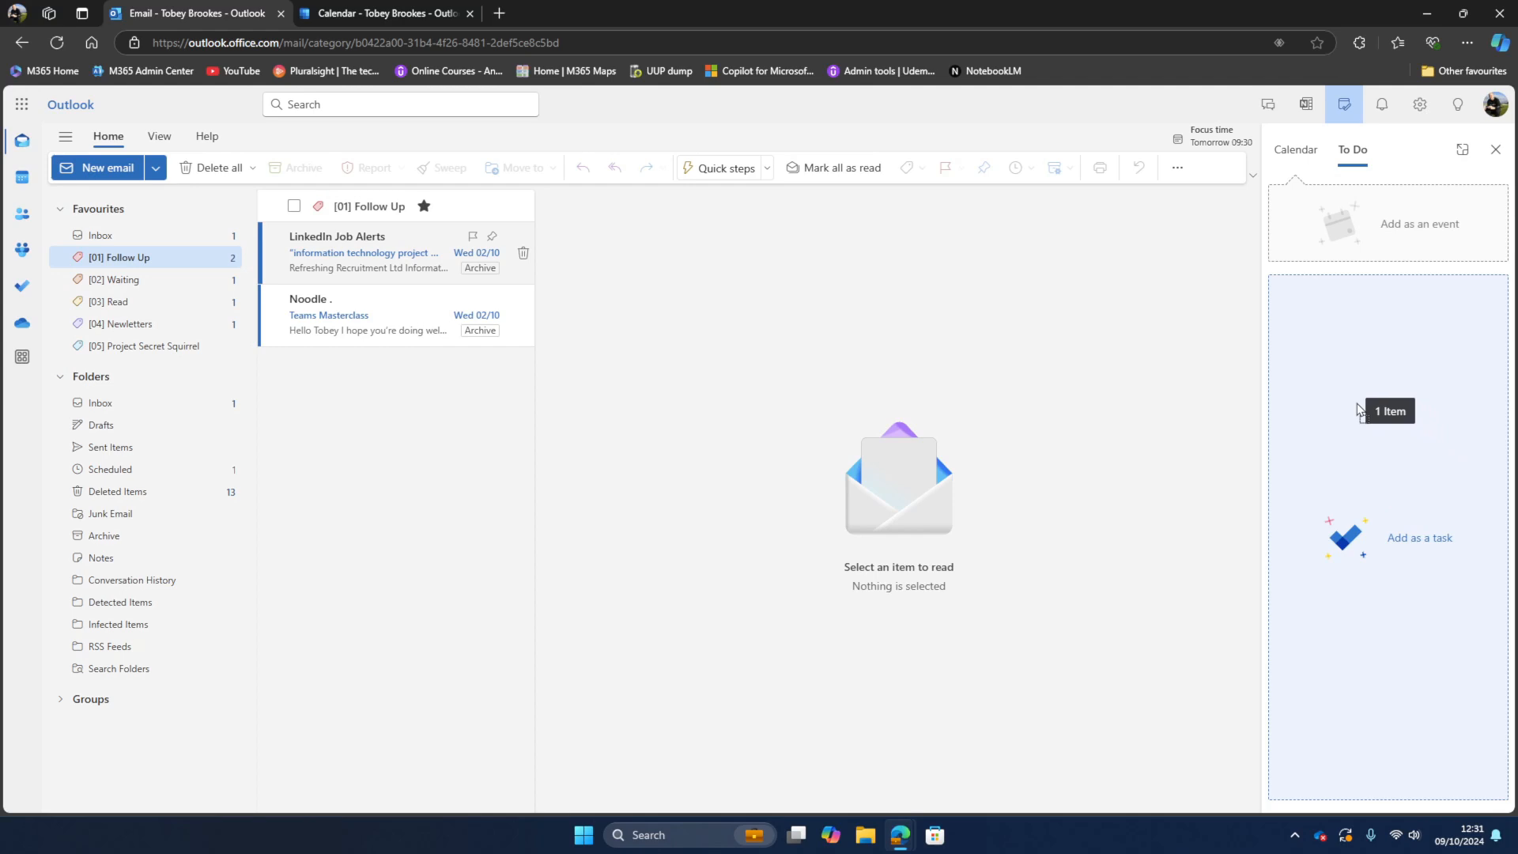
pyautogui.moveTo(1357, 409); pyautogui.dragTo(1359, 408)
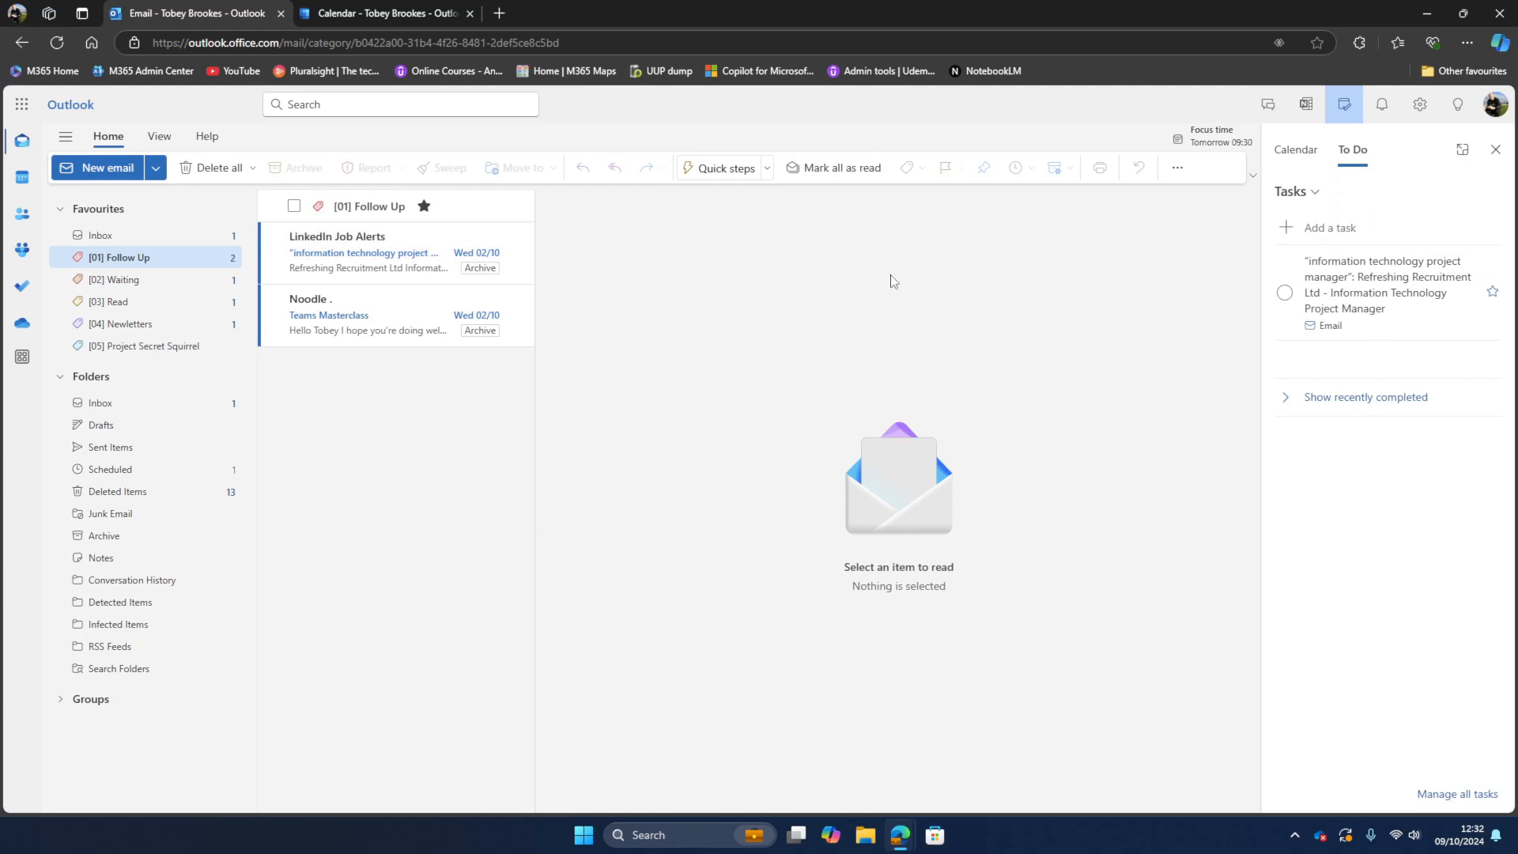
pyautogui.moveTo(344, 322); pyautogui.dragTo(1390, 467)
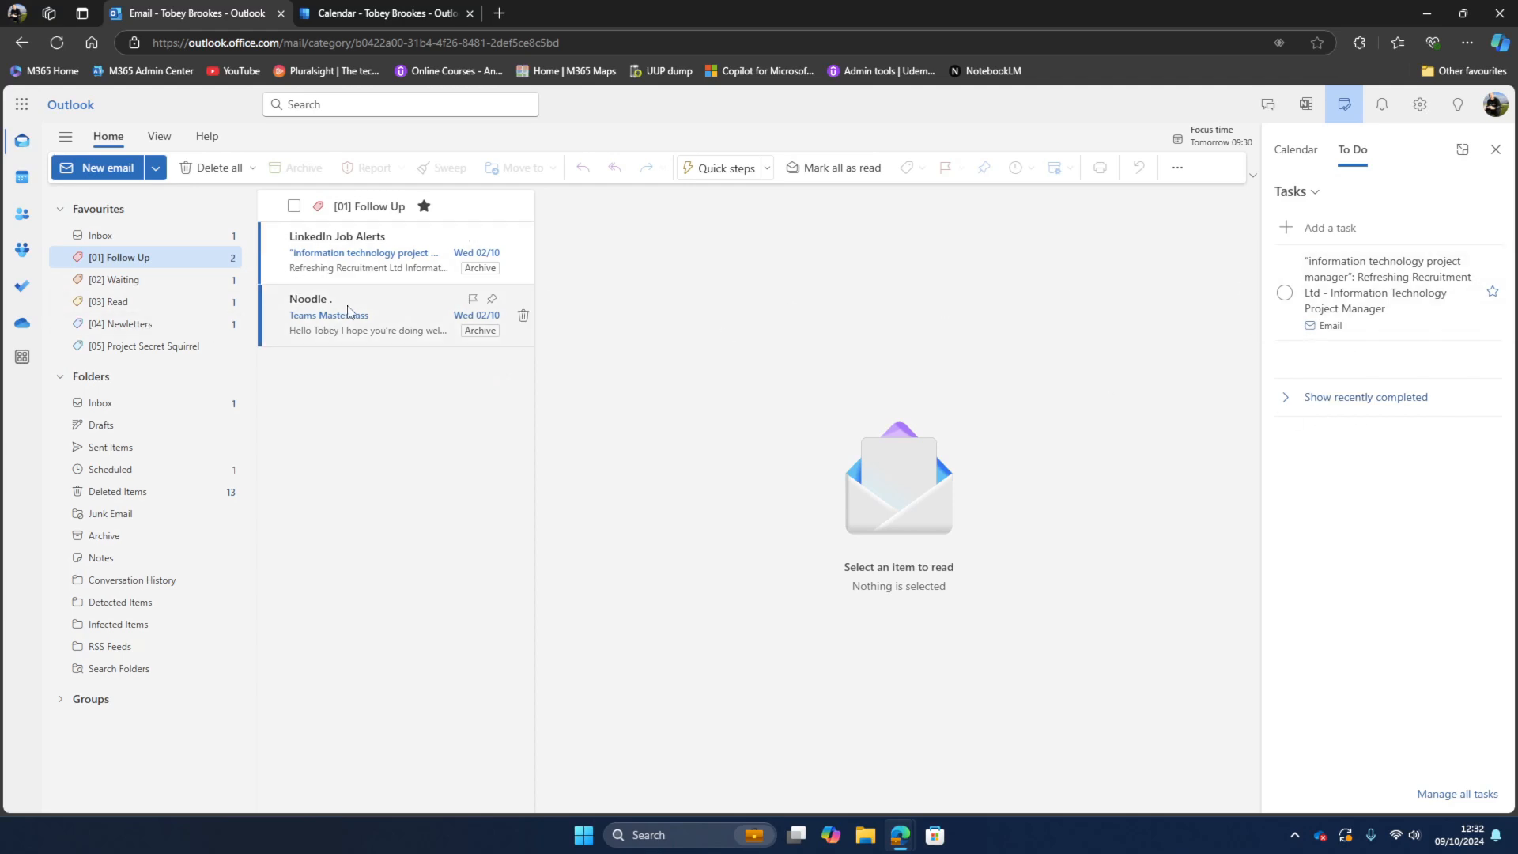
pyautogui.moveTo(347, 310); pyautogui.dragTo(1360, 419)
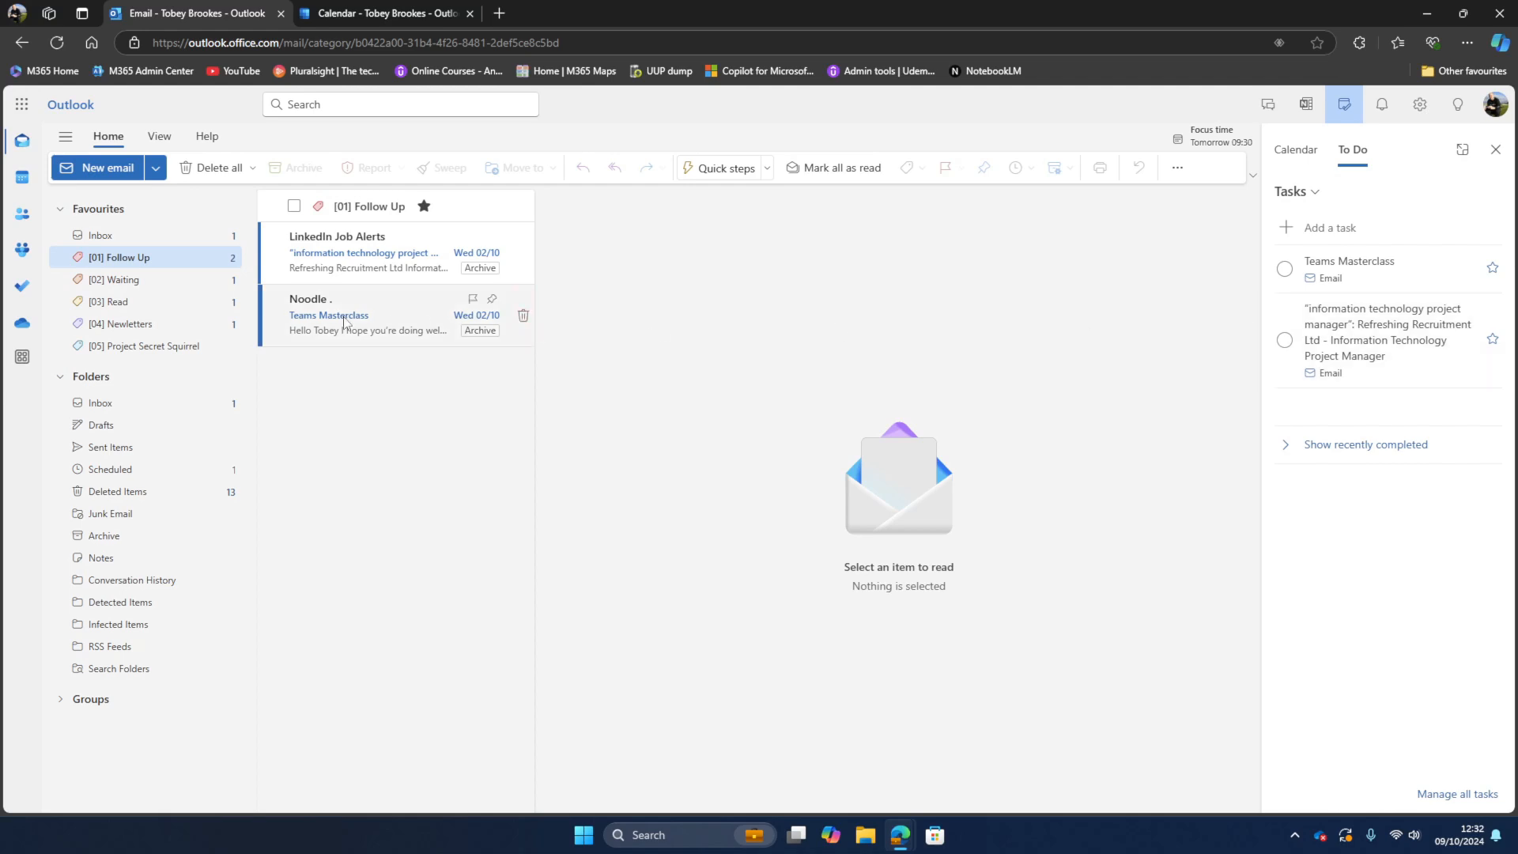
# - Clear all categories from the LinkedIn job alert and Teams Masterclass emails
pyautogui.rightClick(350, 246)
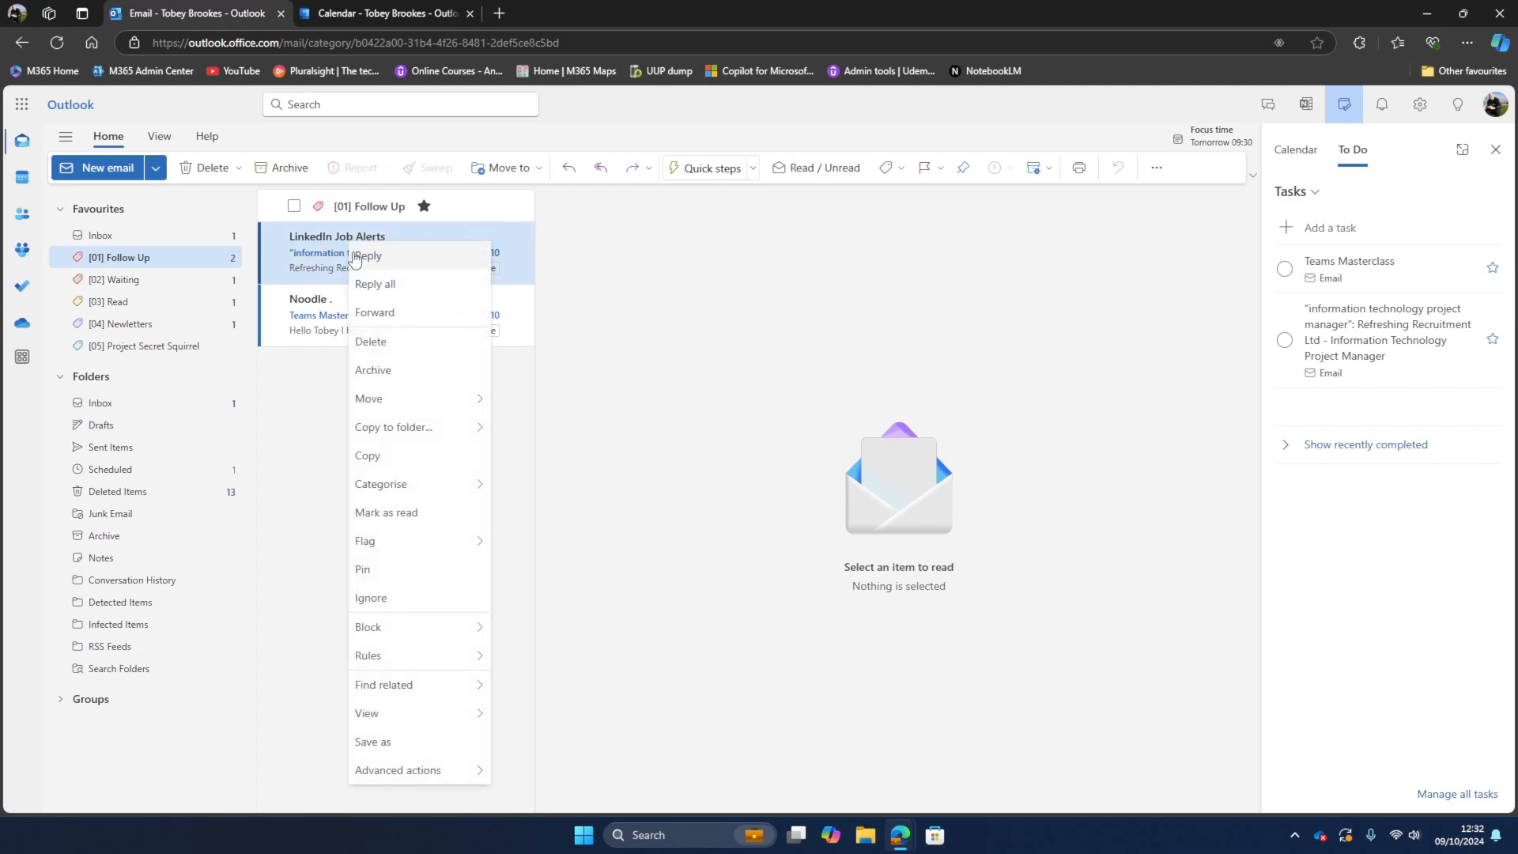
pyautogui.moveTo(431, 495)
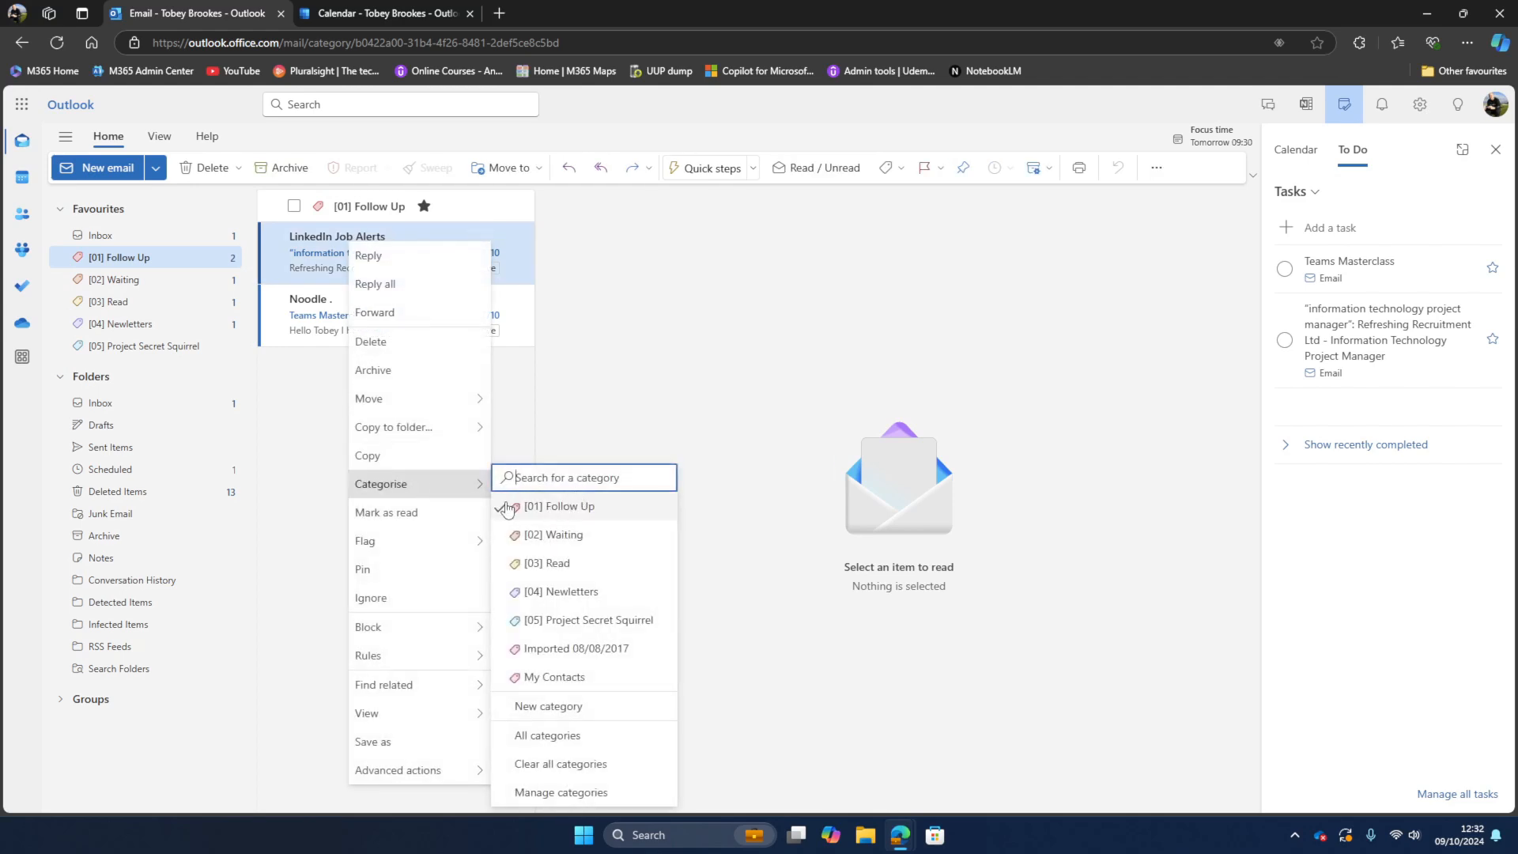
pyautogui.click(558, 764)
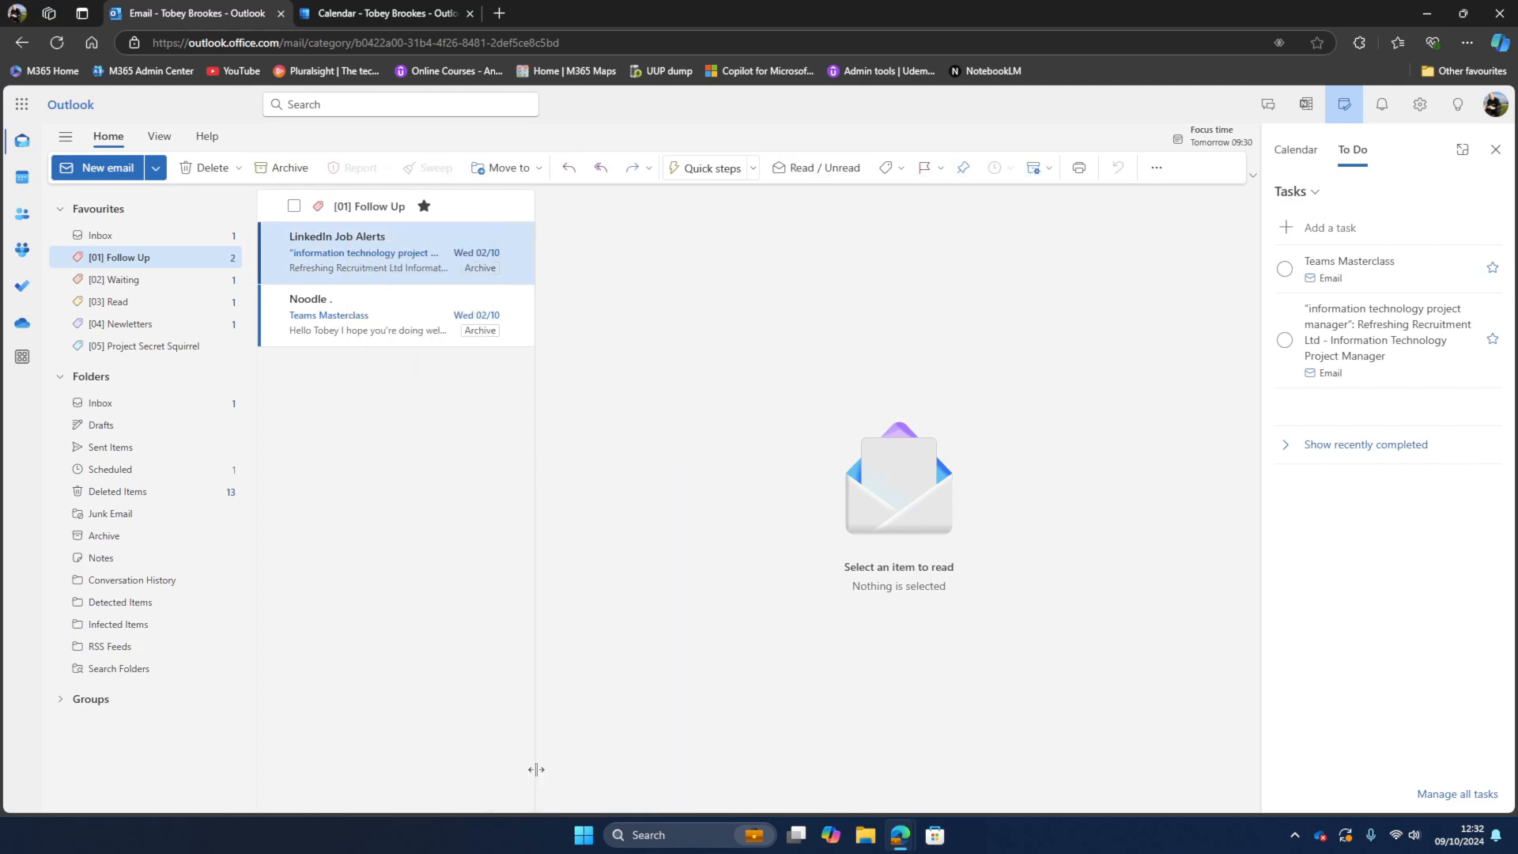
pyautogui.rightClick(359, 261)
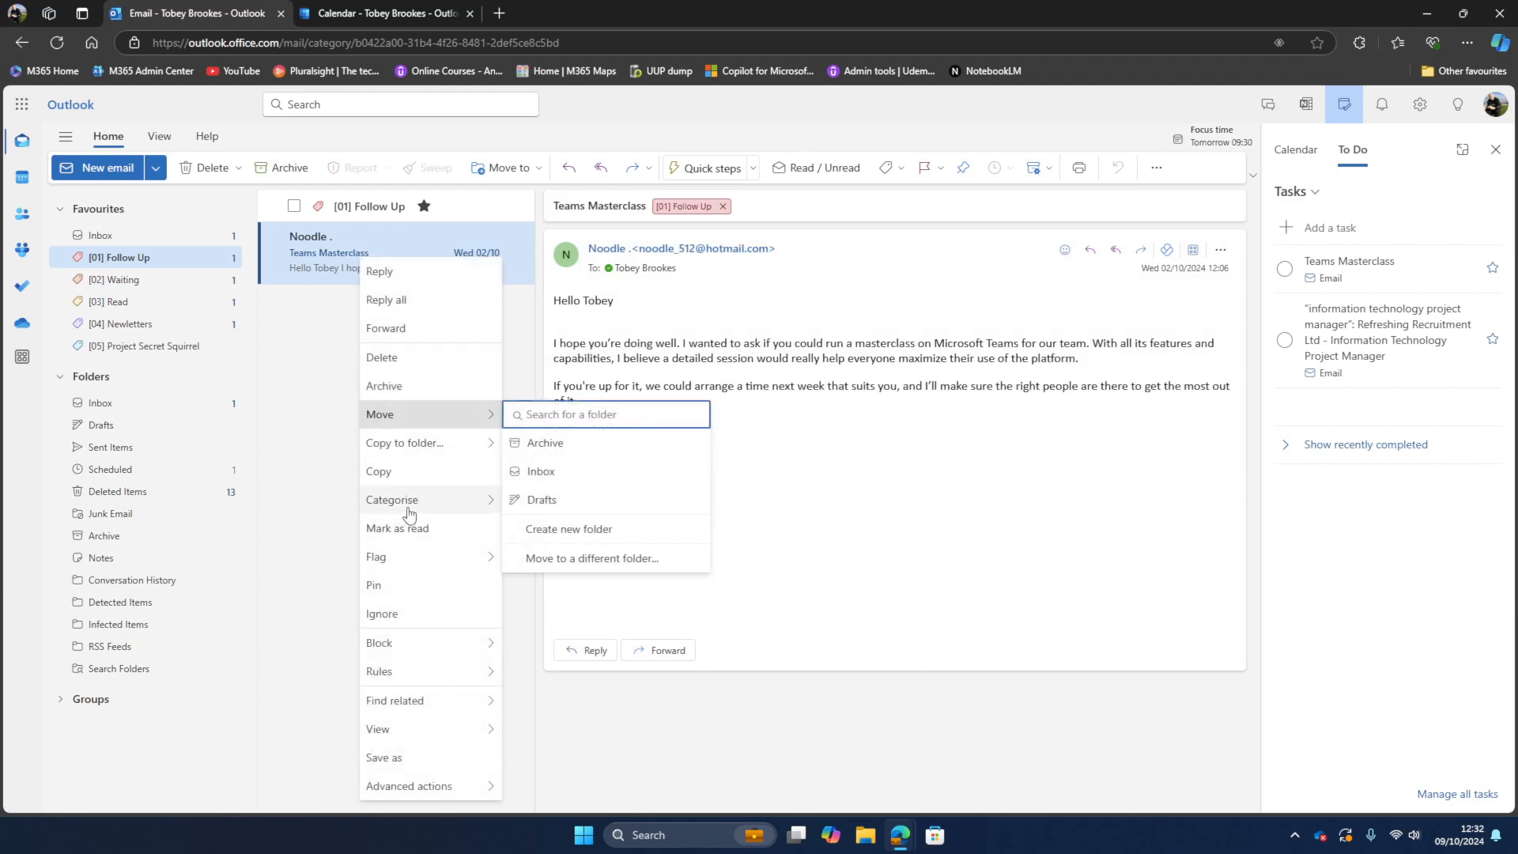
pyautogui.moveTo(448, 505)
pyautogui.click(567, 773)
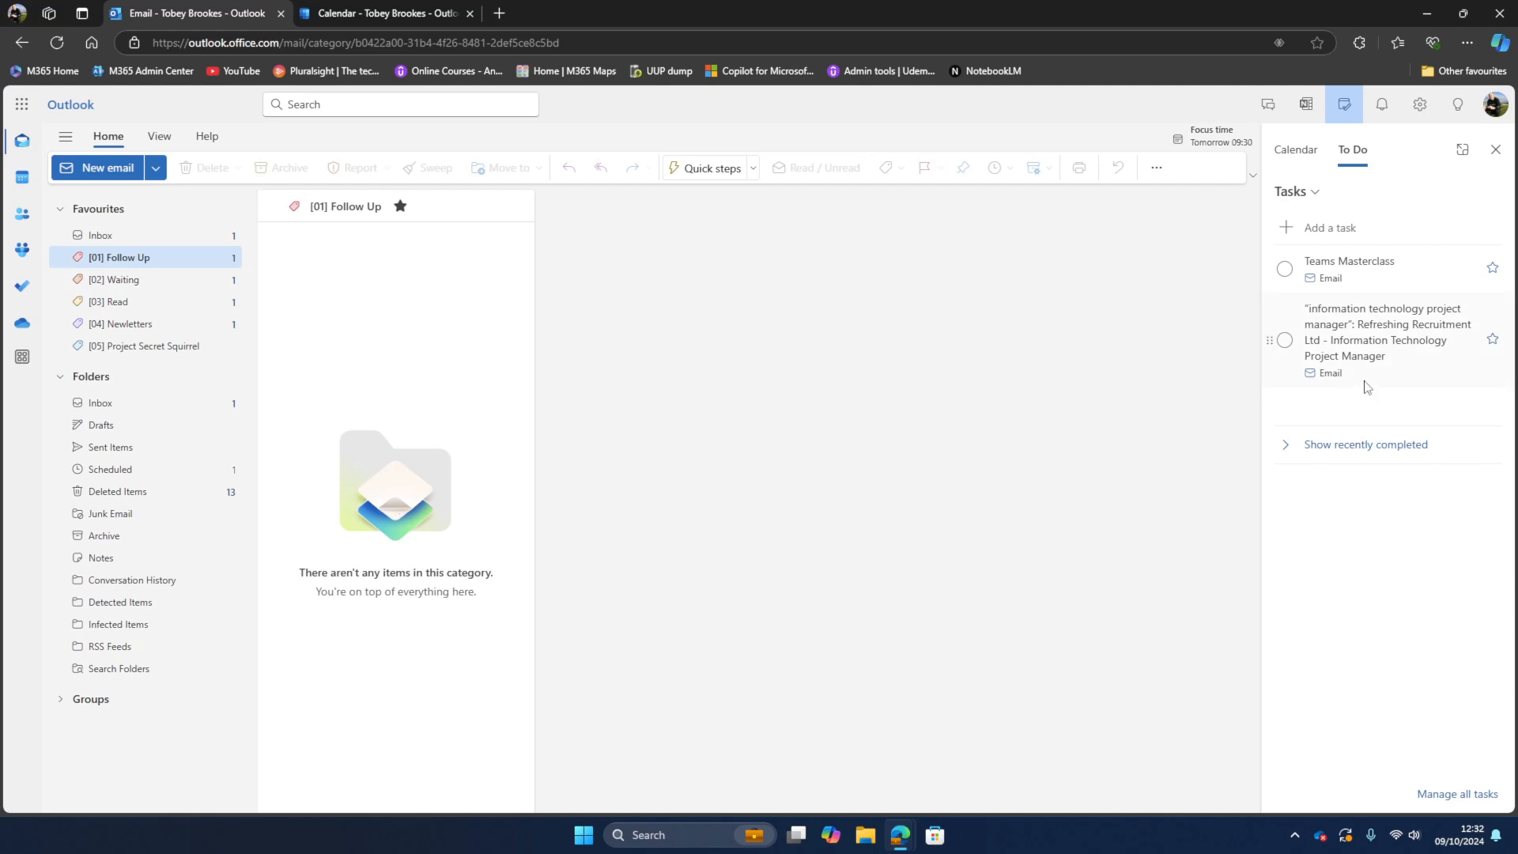
# - View the email linked to the Teams Masterclass task and close its window
pyautogui.click(1333, 280)
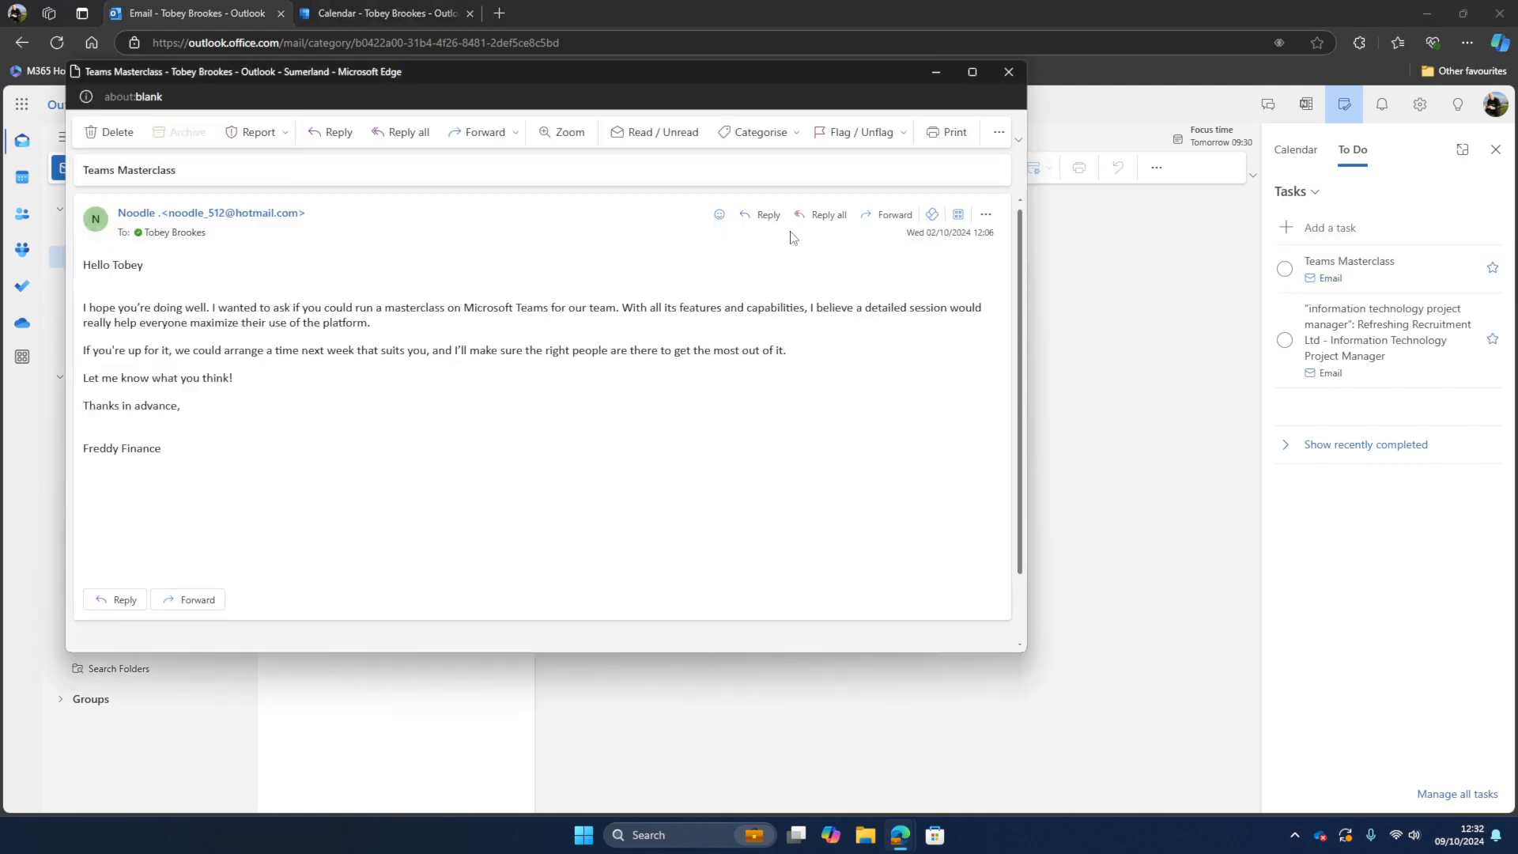
pyautogui.click(1009, 71)
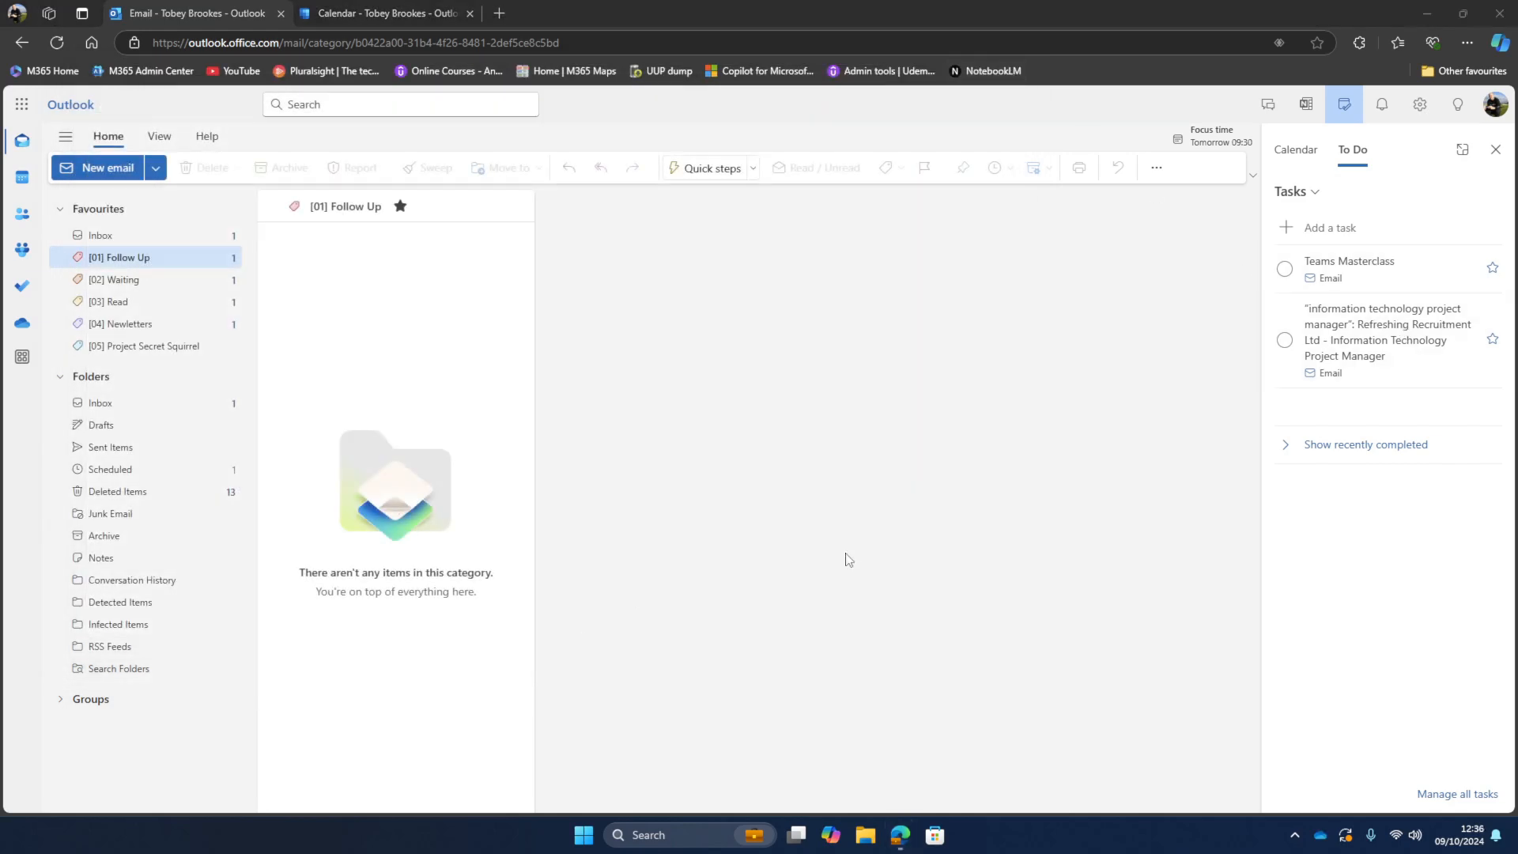
# - Rename the "information technology project manager" task as Job Alert
pyautogui.rightClick(1355, 333)
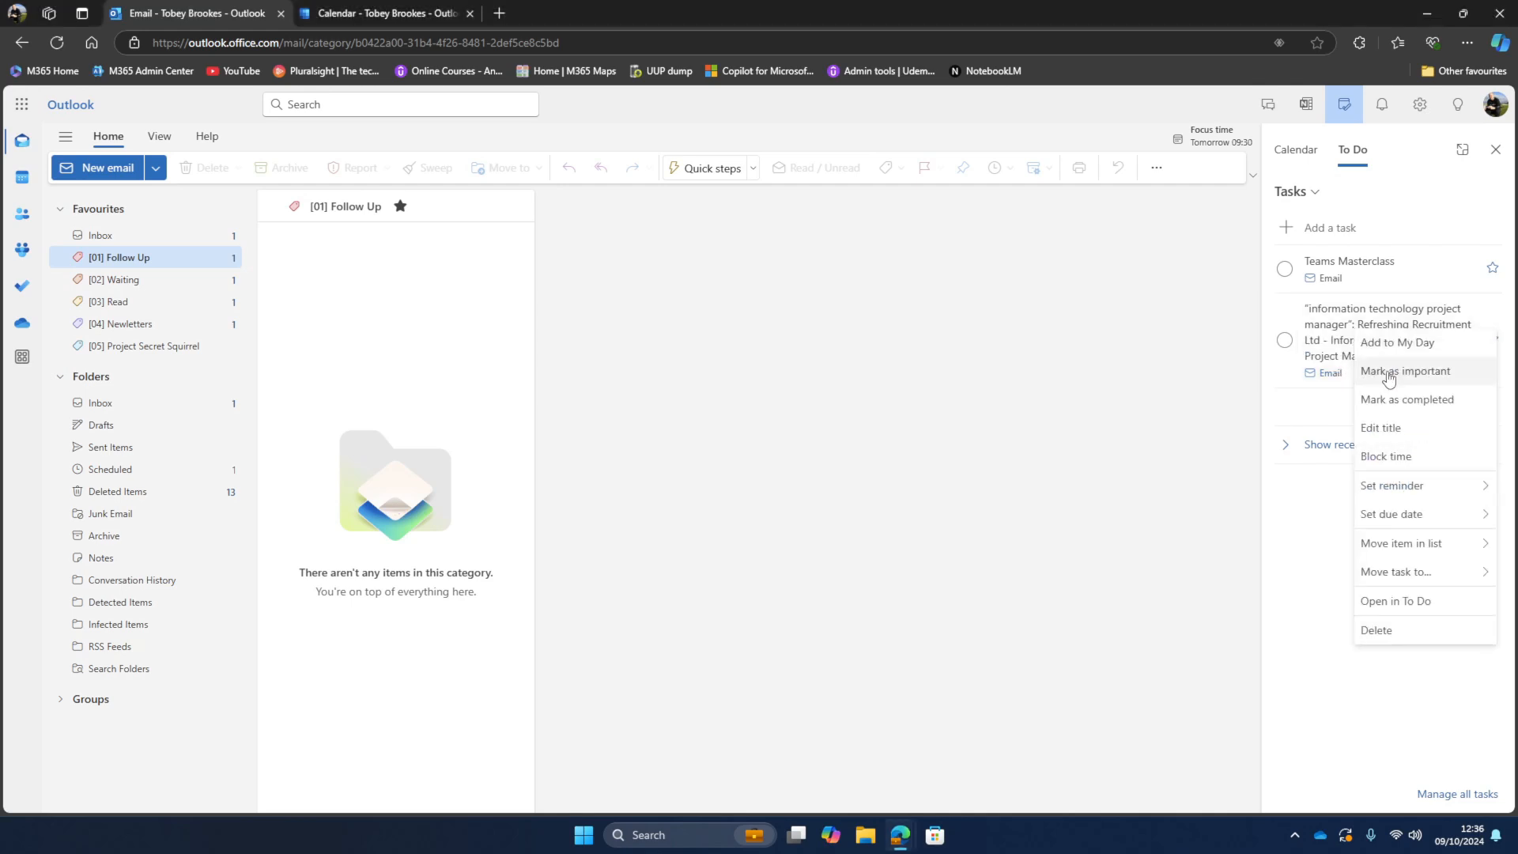
pyautogui.click(1397, 428)
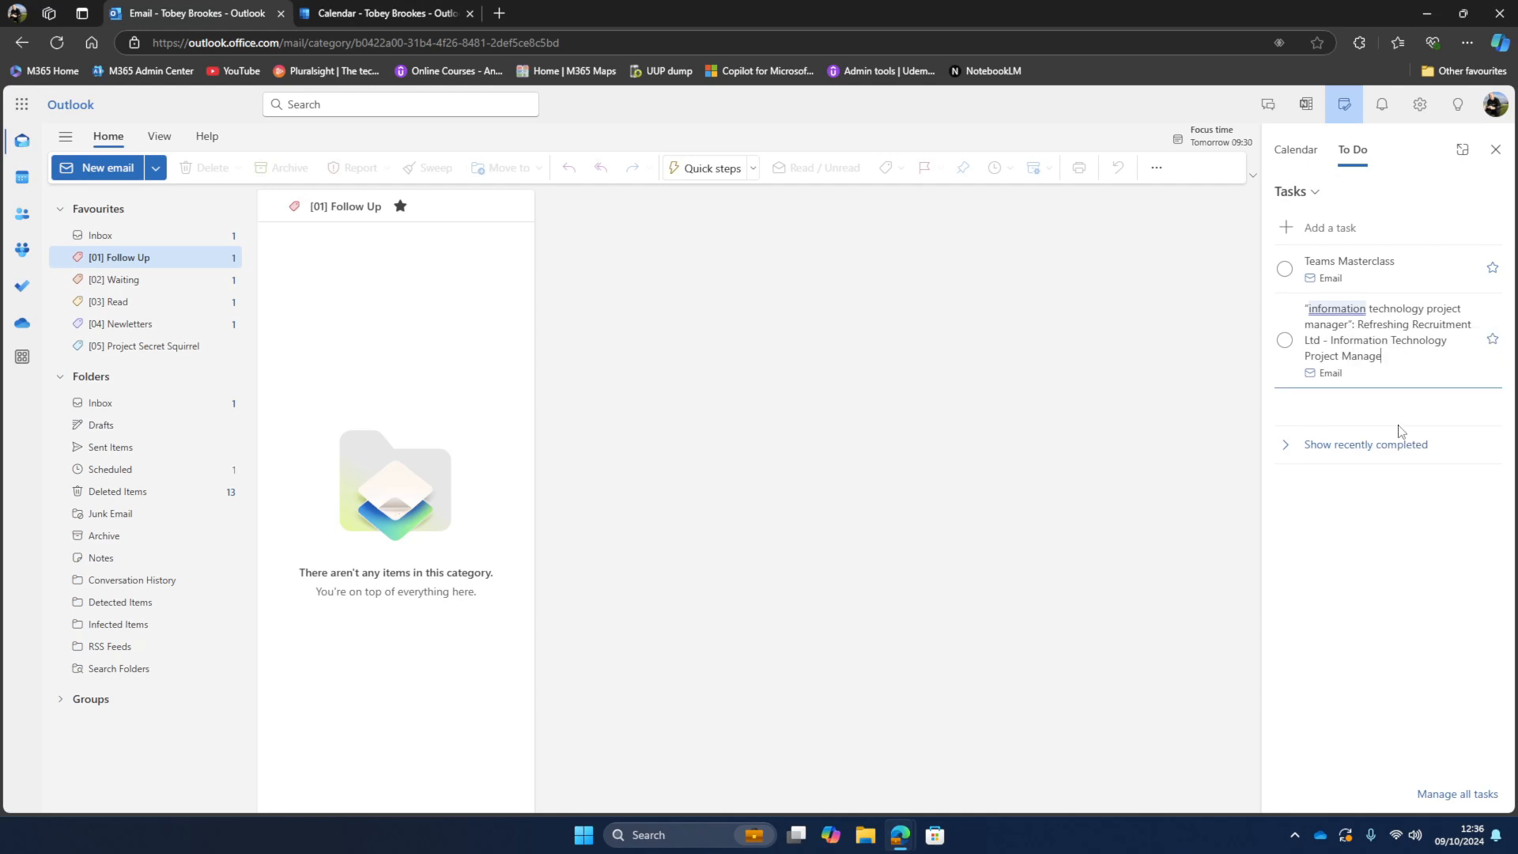
pyautogui.press('BackSpace')
pyautogui.press('BackSpace')
pyautogui.press('BackSpace')
pyautogui.press('BackSpace')
pyautogui.press('BackSpace')
pyautogui.press('BackSpace')
pyautogui.press('BackSpace')
pyautogui.press('BackSpace')
pyautogui.press('BackSpace')
pyautogui.press('BackSpace')
pyautogui.press('BackSpace')
pyautogui.press('BackSpace')
pyautogui.press('BackSpace')
pyautogui.press('BackSpace')
pyautogui.press('BackSpace')
pyautogui.press('BackSpace')
pyautogui.press('BackSpace')
pyautogui.press('BackSpace')
pyautogui.press('BackSpace')
pyautogui.press('BackSpace')
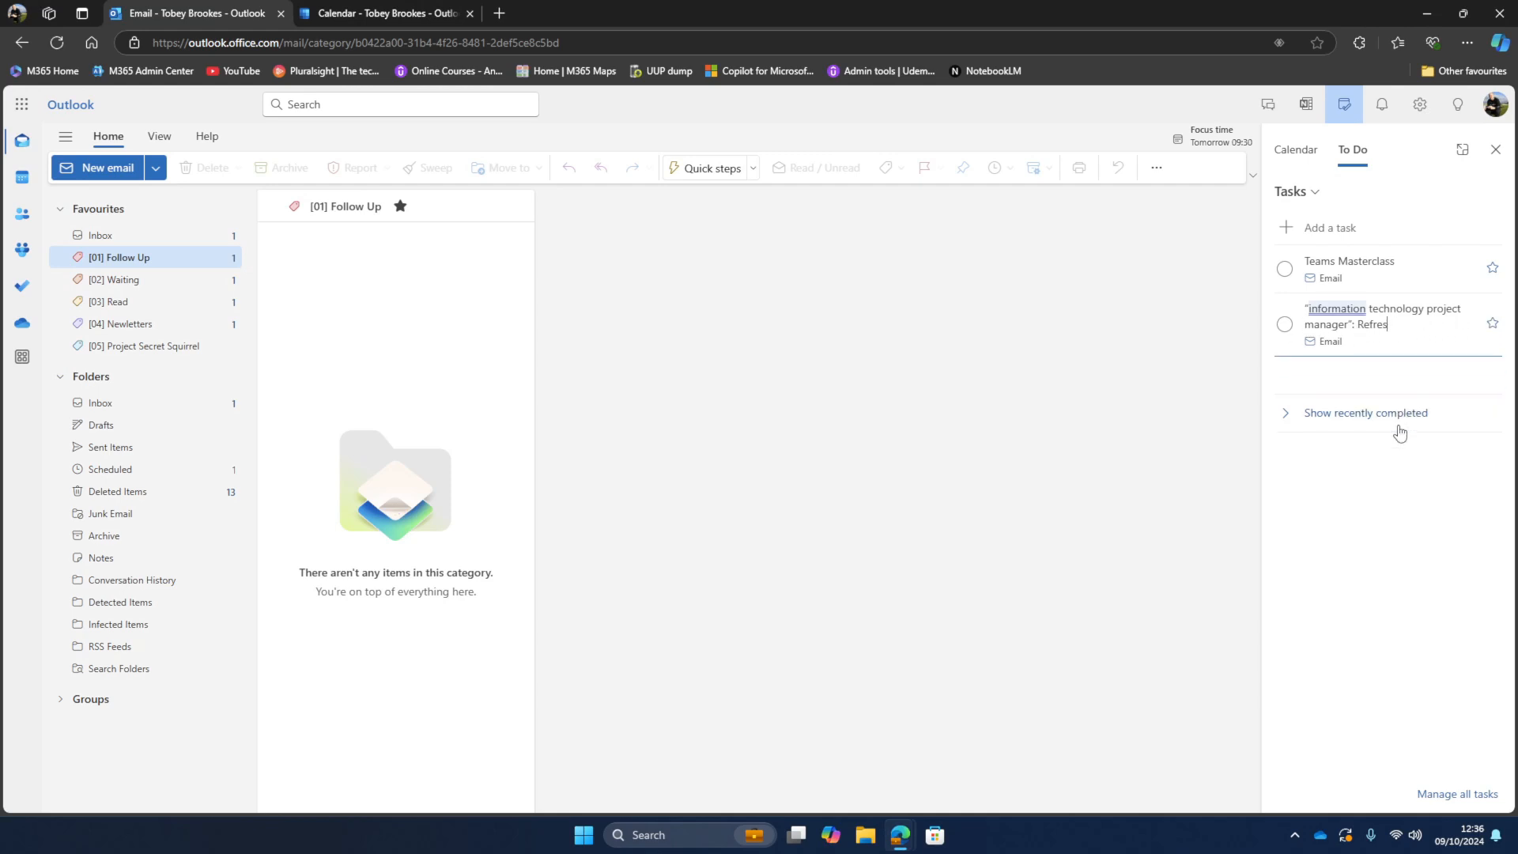
pyautogui.press('BackSpace')
pyautogui.press('BackSpace')
pyautogui.press('BackSpace')
pyautogui.press('BackSpace')
pyautogui.press('BackSpace')
pyautogui.press('BackSpace')
pyautogui.press('BackSpace')
pyautogui.press('BackSpace')
pyautogui.press('BackSpace')
pyautogui.press('BackSpace')
pyautogui.press('BackSpace')
pyautogui.press('BackSpace')
pyautogui.press('BackSpace')
pyautogui.press('BackSpace')
pyautogui.press('BackSpace')
pyautogui.press('BackSpace')
pyautogui.press('BackSpace')
pyautogui.press('BackSpace')
pyautogui.press('BackSpace')
pyautogui.press('BackSpace')
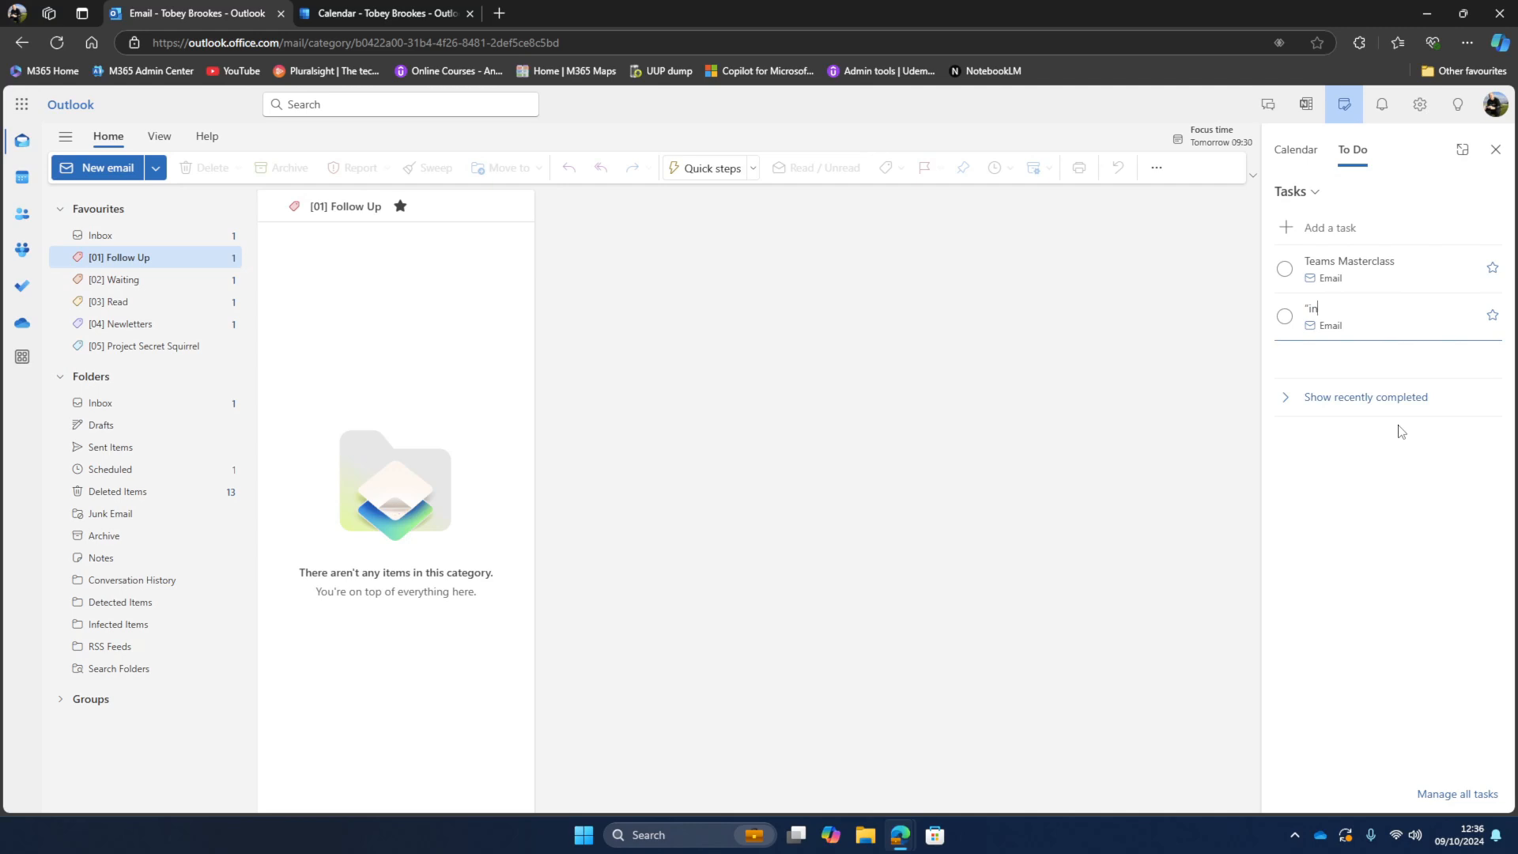
pyautogui.press('BackSpace')
pyautogui.press('BackSpace')
pyautogui.press('BackSpace')
pyautogui.write('Job Alert')
pyautogui.press('Return')
# - Add the Collaboration Opportunity email from the [02] Waiting category as a To Do task and clear all its categories
pyautogui.click(118, 280)
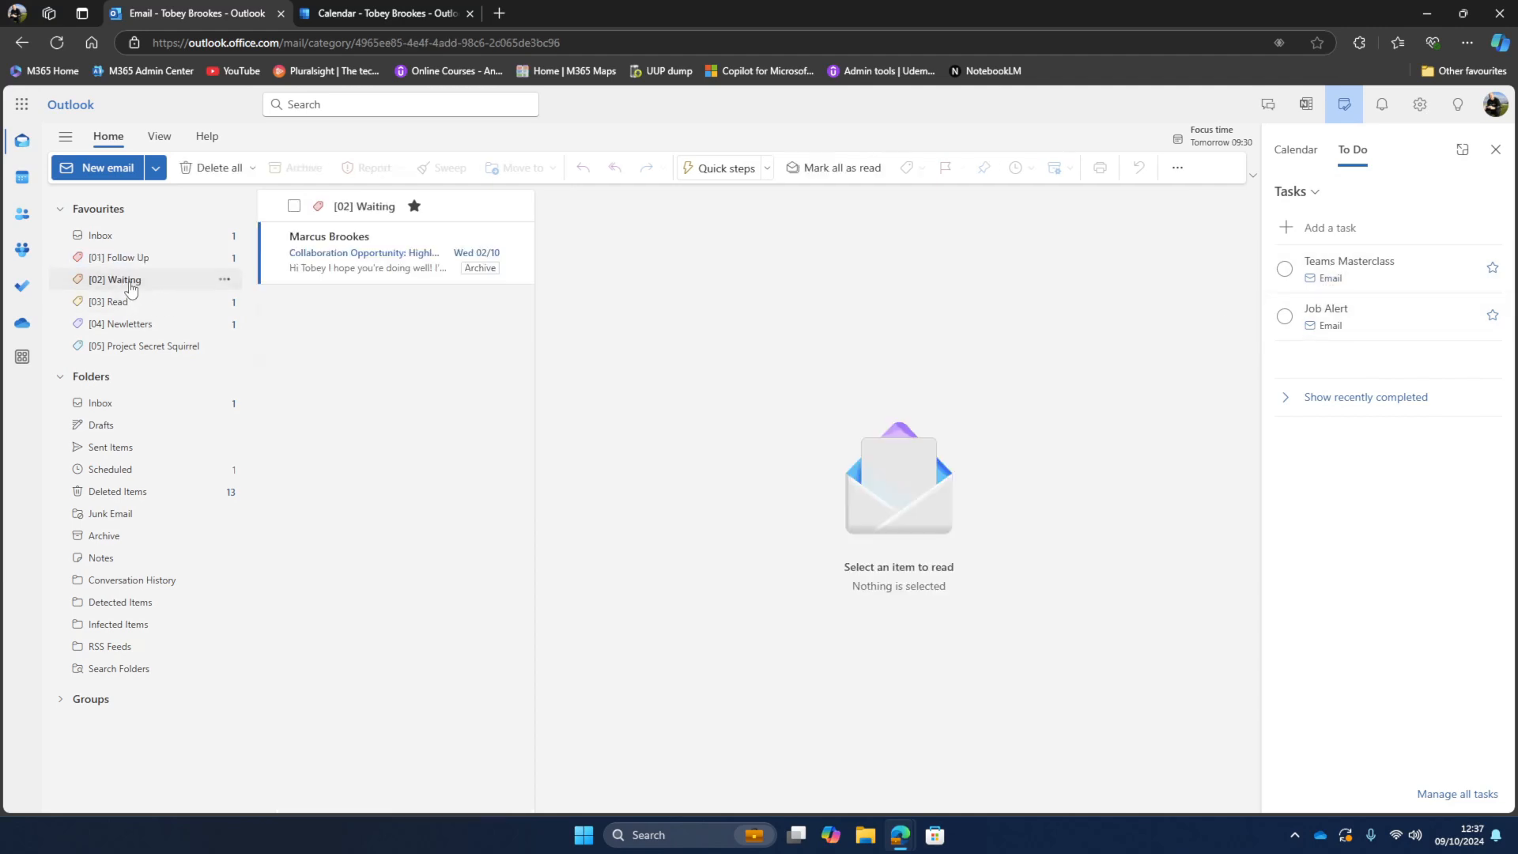
pyautogui.moveTo(351, 256); pyautogui.dragTo(1382, 380)
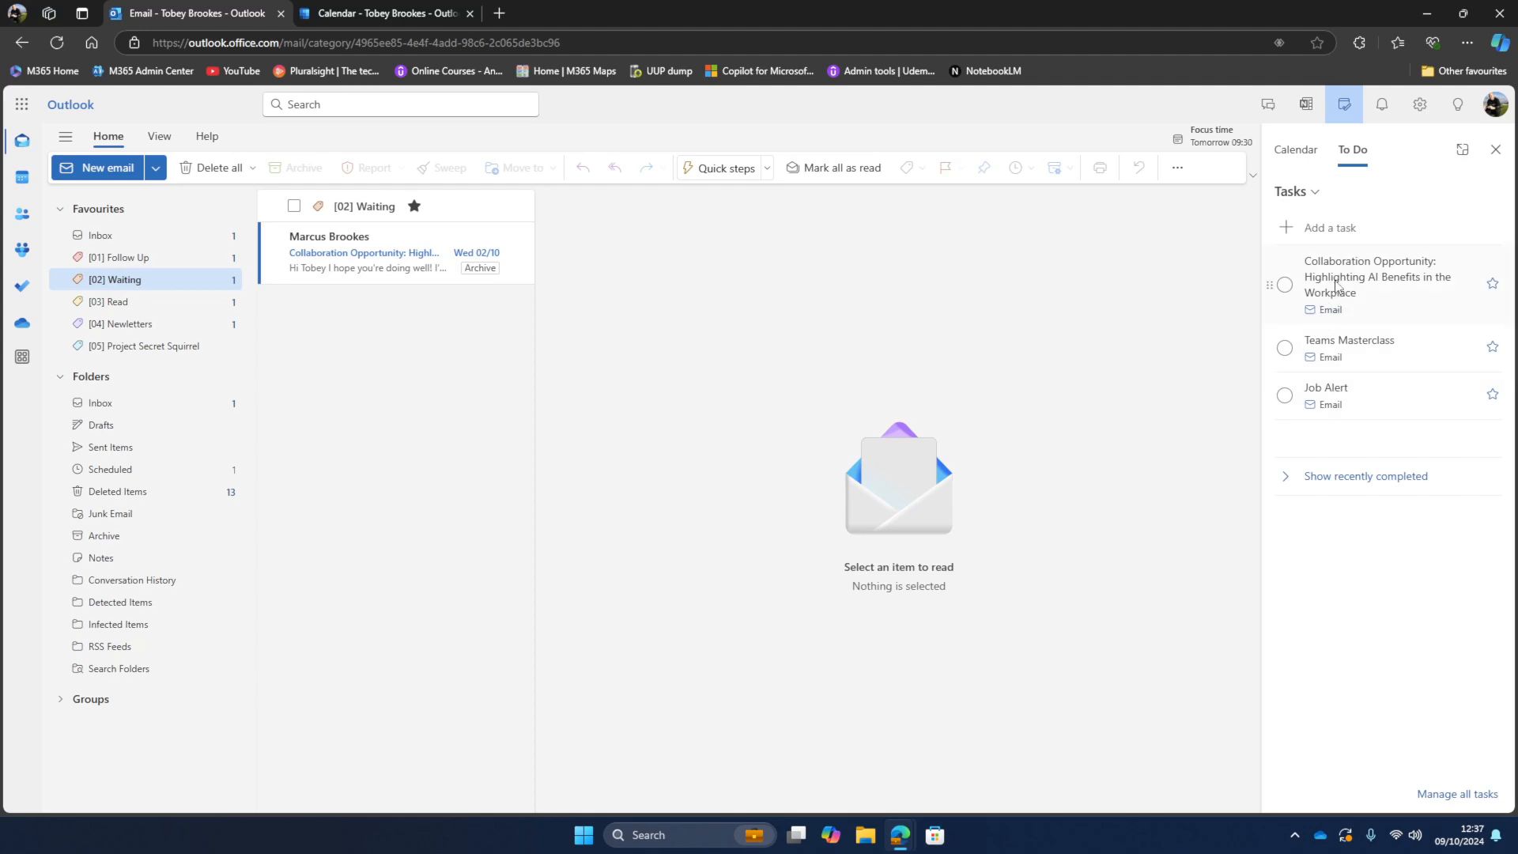
pyautogui.rightClick(377, 261)
pyautogui.moveTo(490, 498)
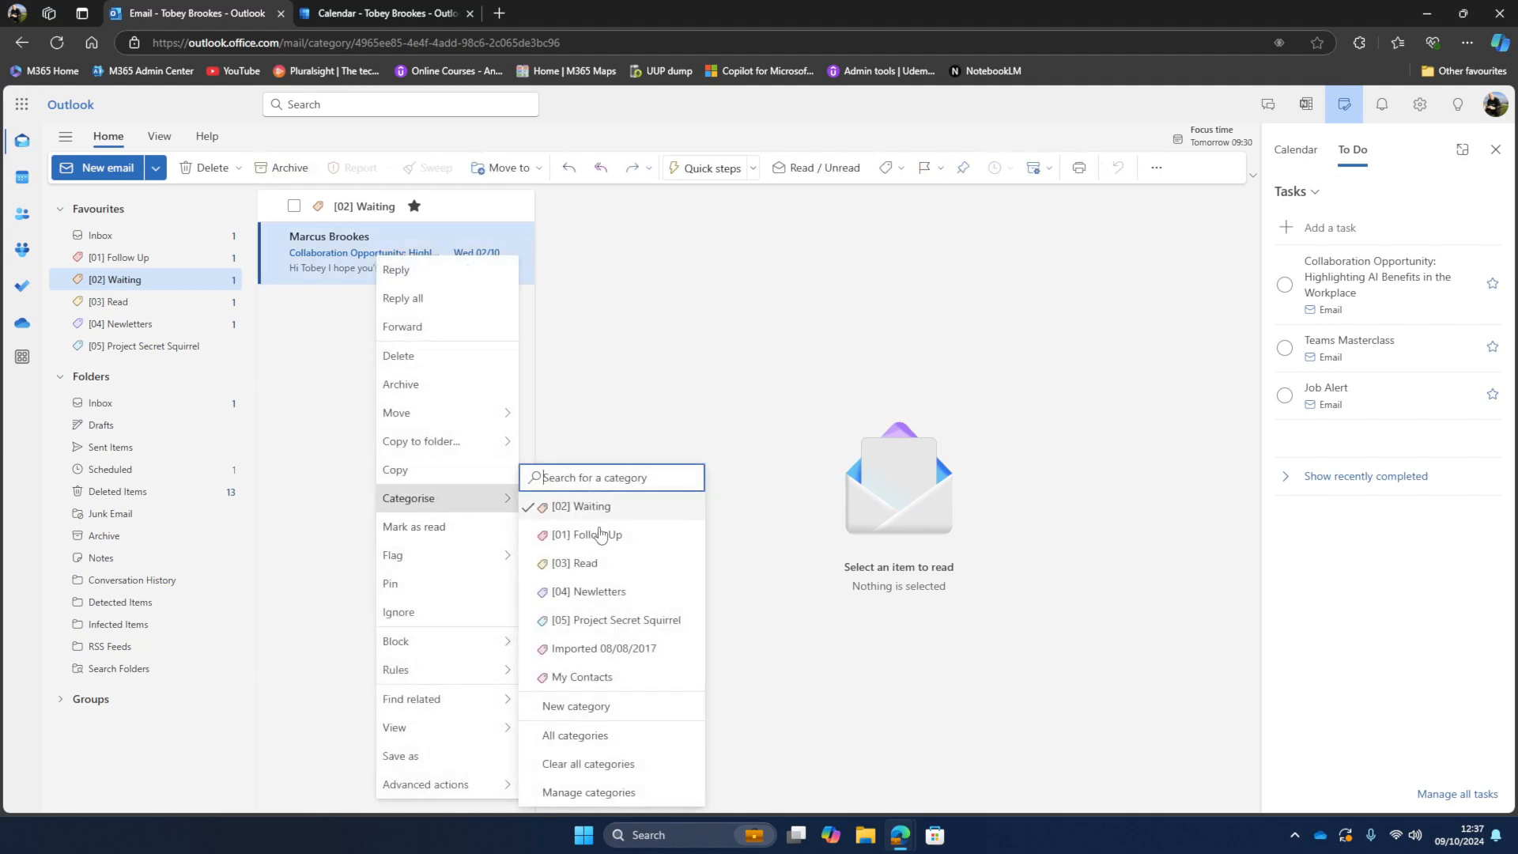
pyautogui.click(582, 773)
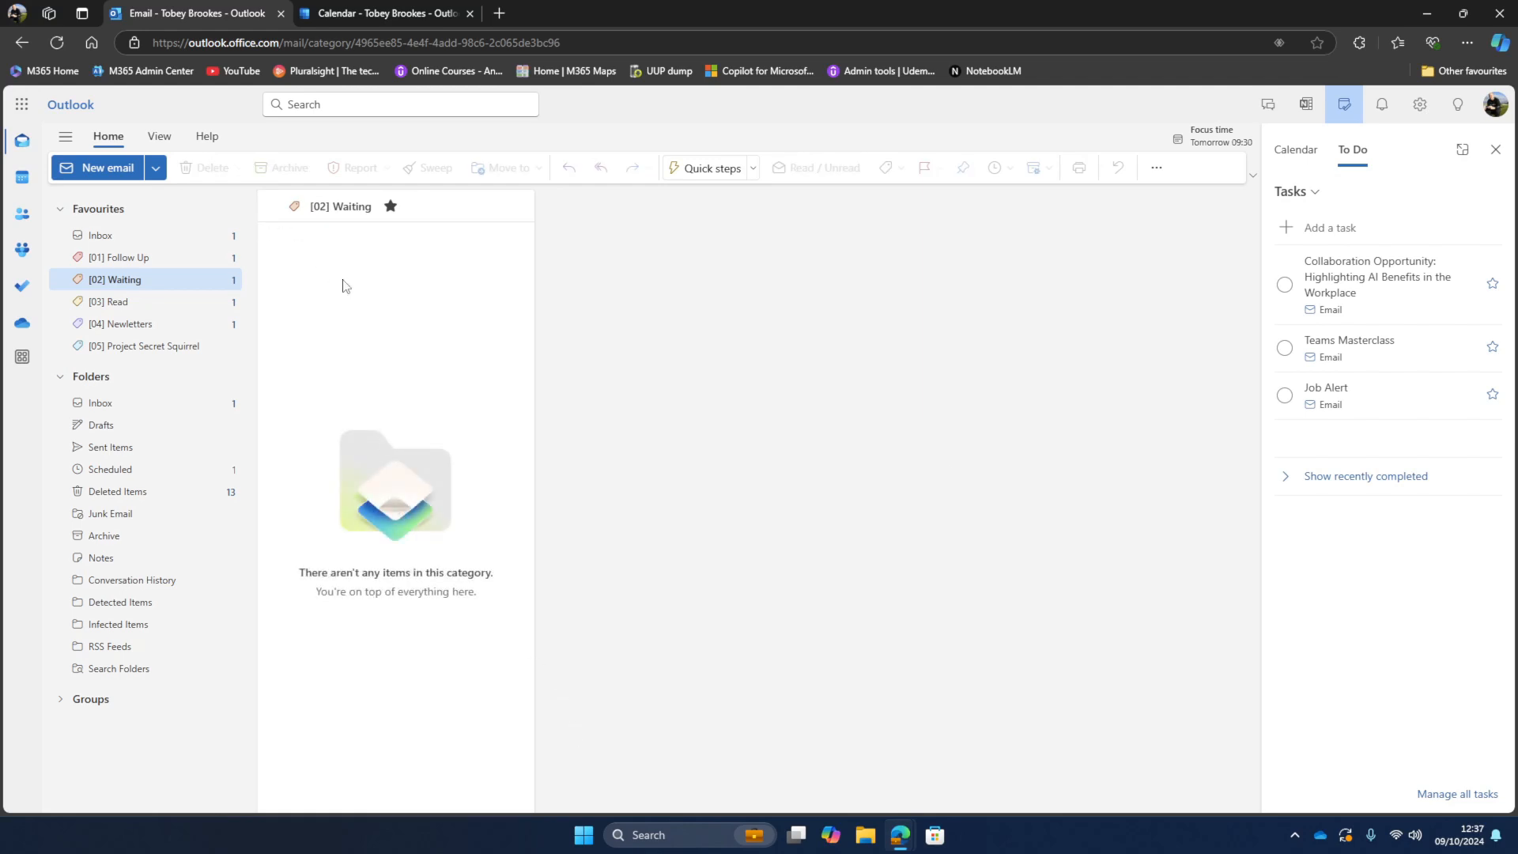
# - View the email linked to the Collaboration Opportunity task and close its window
pyautogui.click(1334, 312)
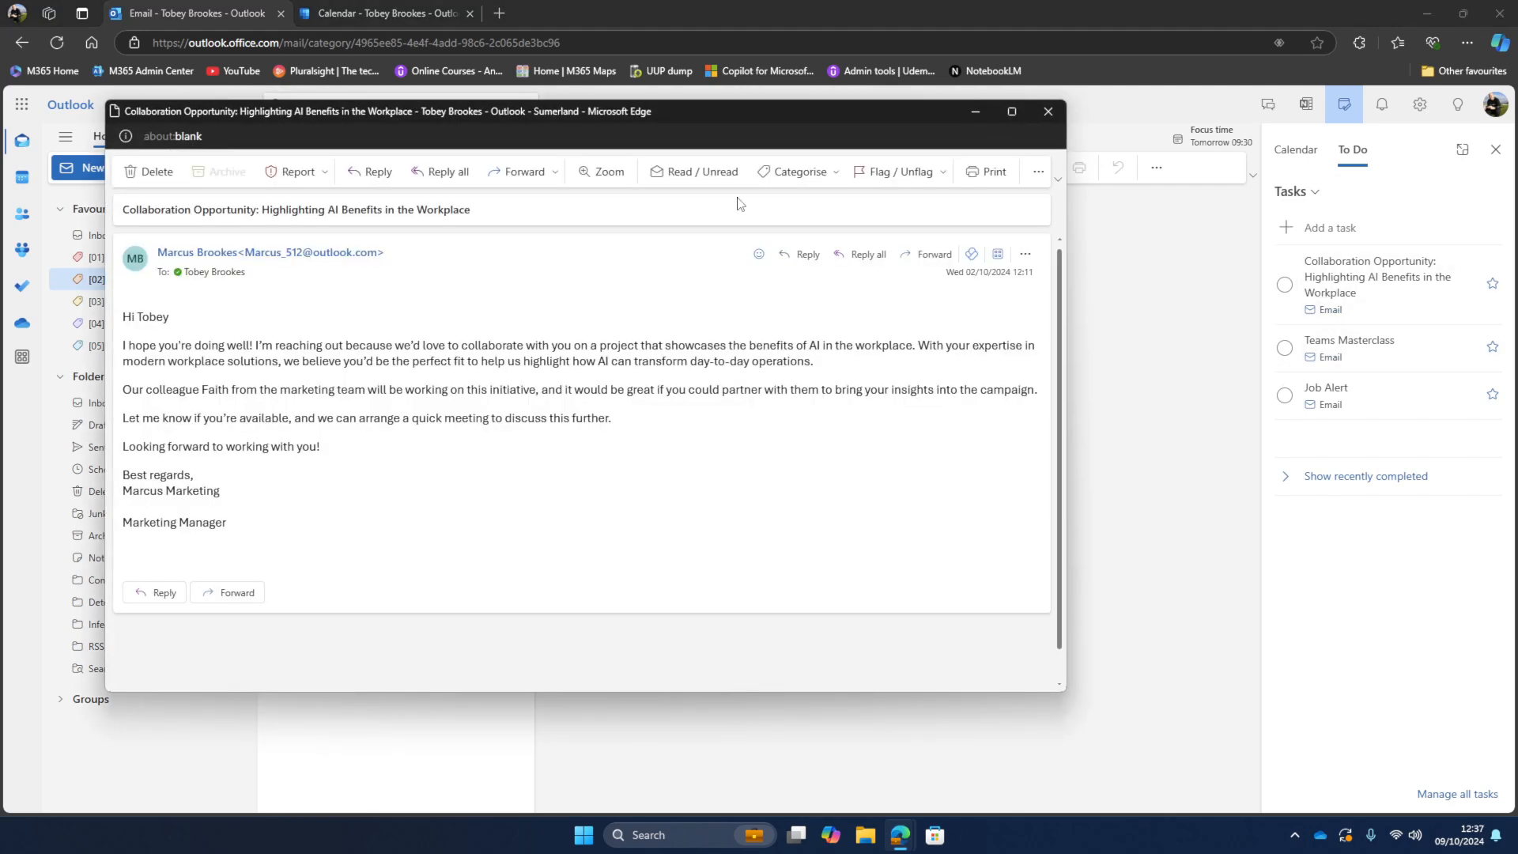
pyautogui.click(1047, 111)
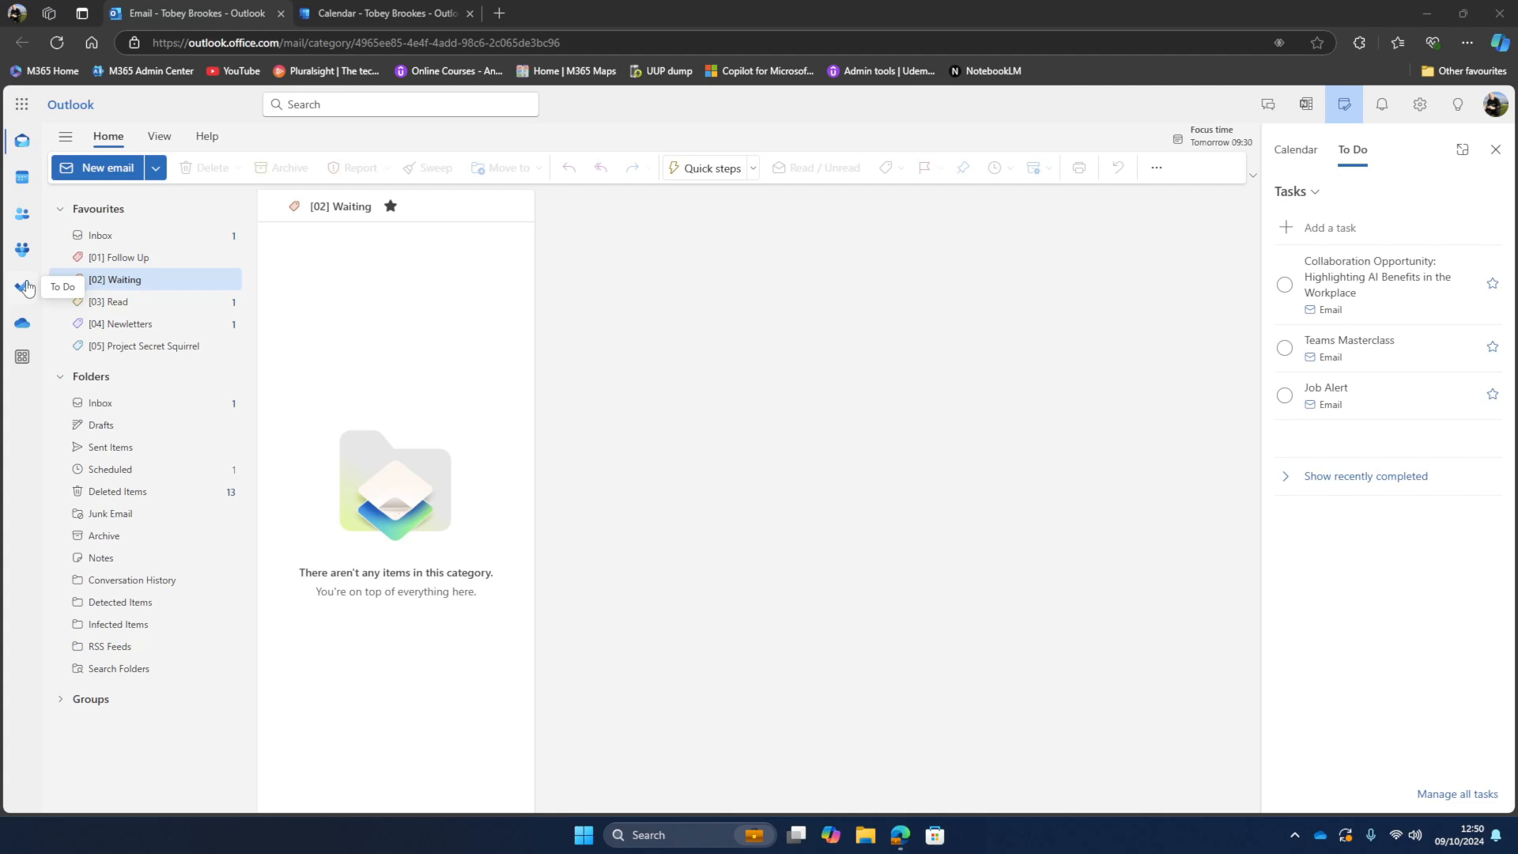
# - Switch to the calendar and save its events and invitations settings with declined events shown on the calendar
pyautogui.rightClick(23, 181)
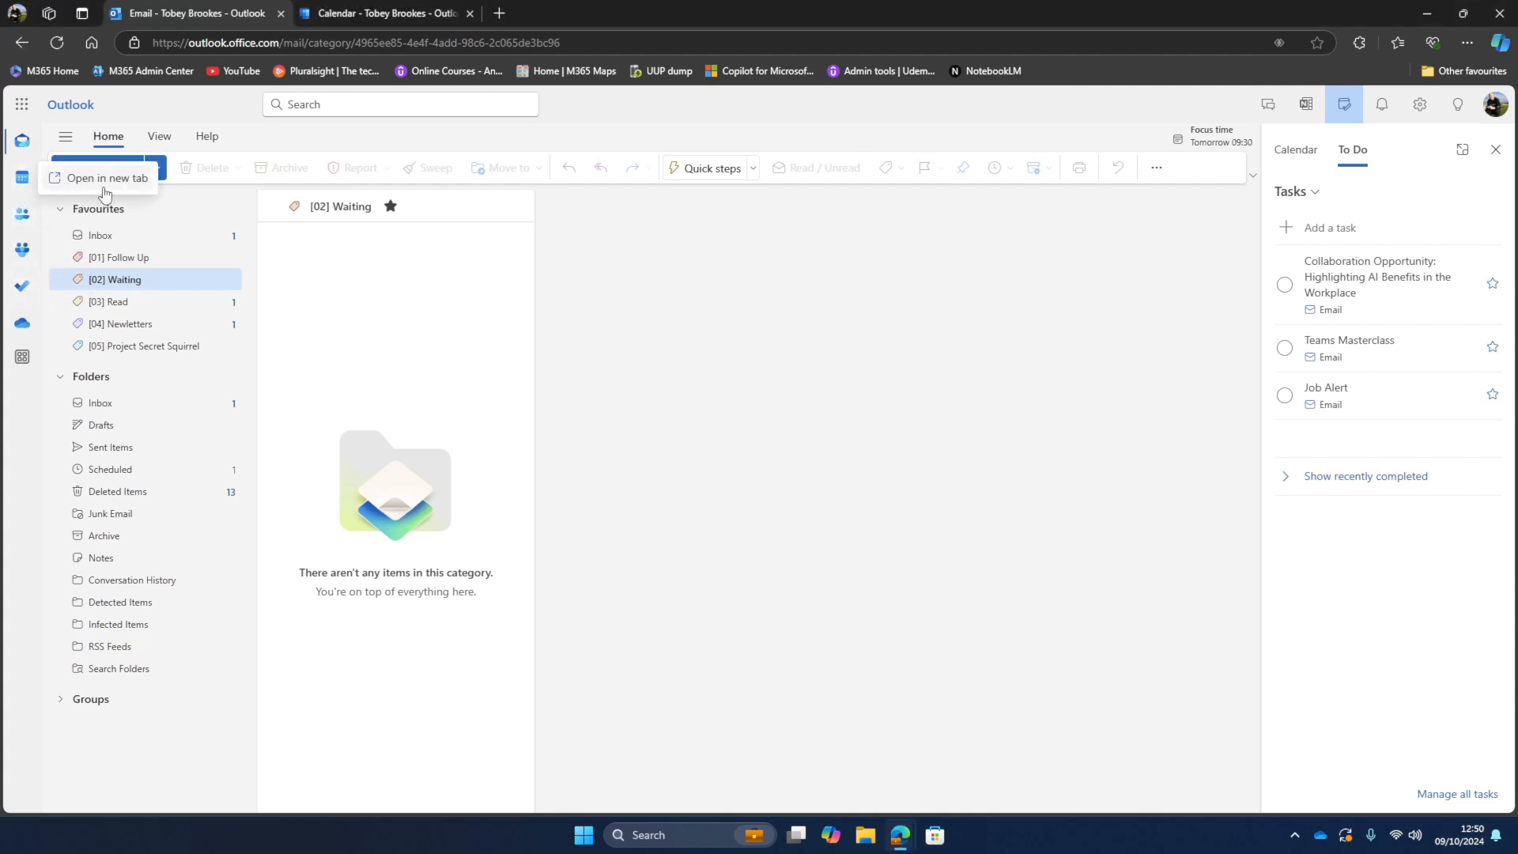
pyautogui.click(375, 19)
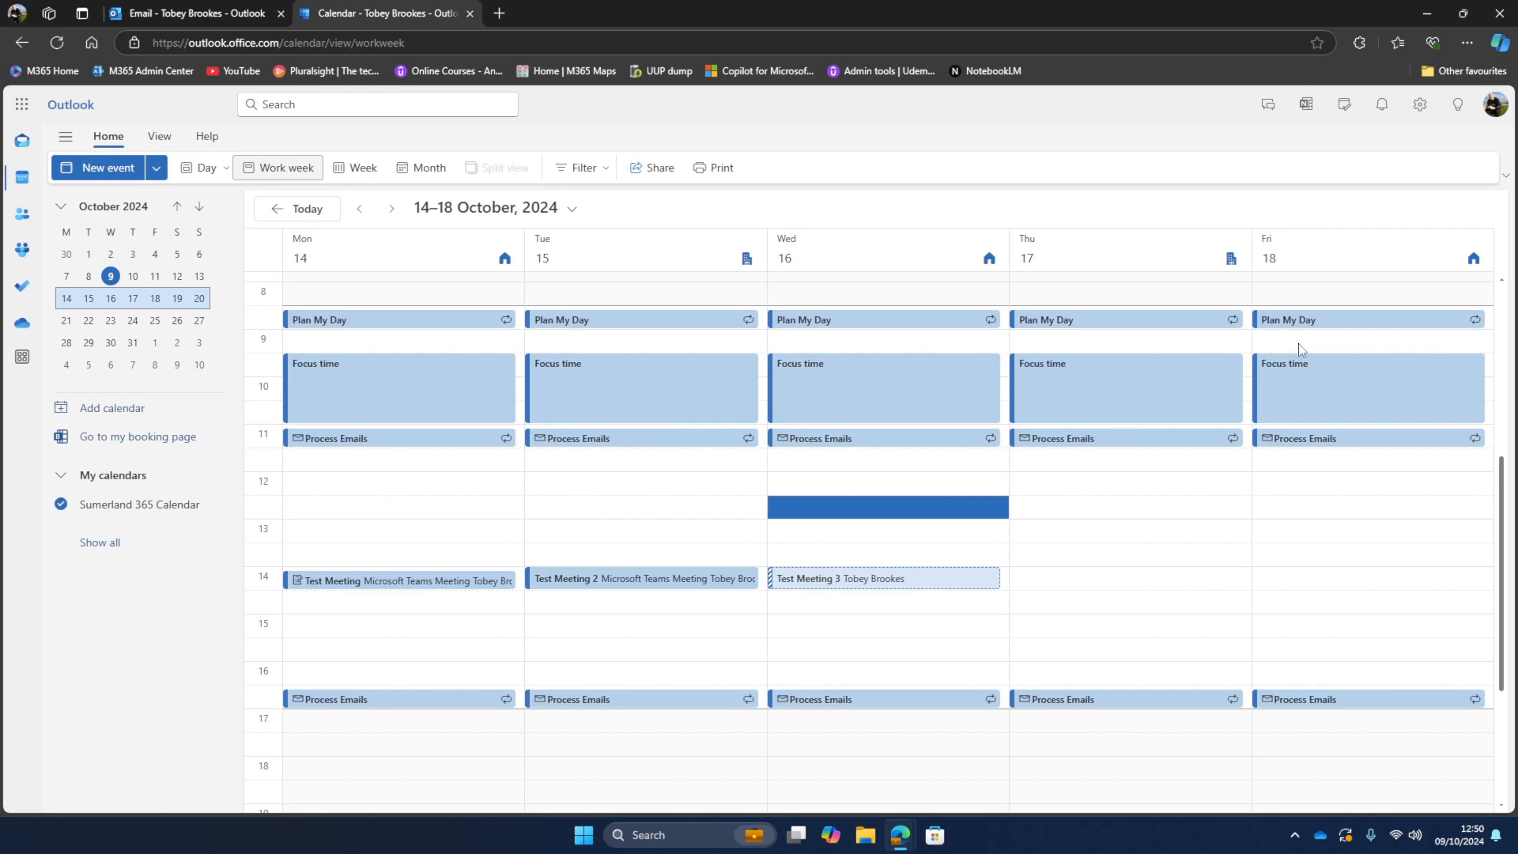
pyautogui.click(1420, 105)
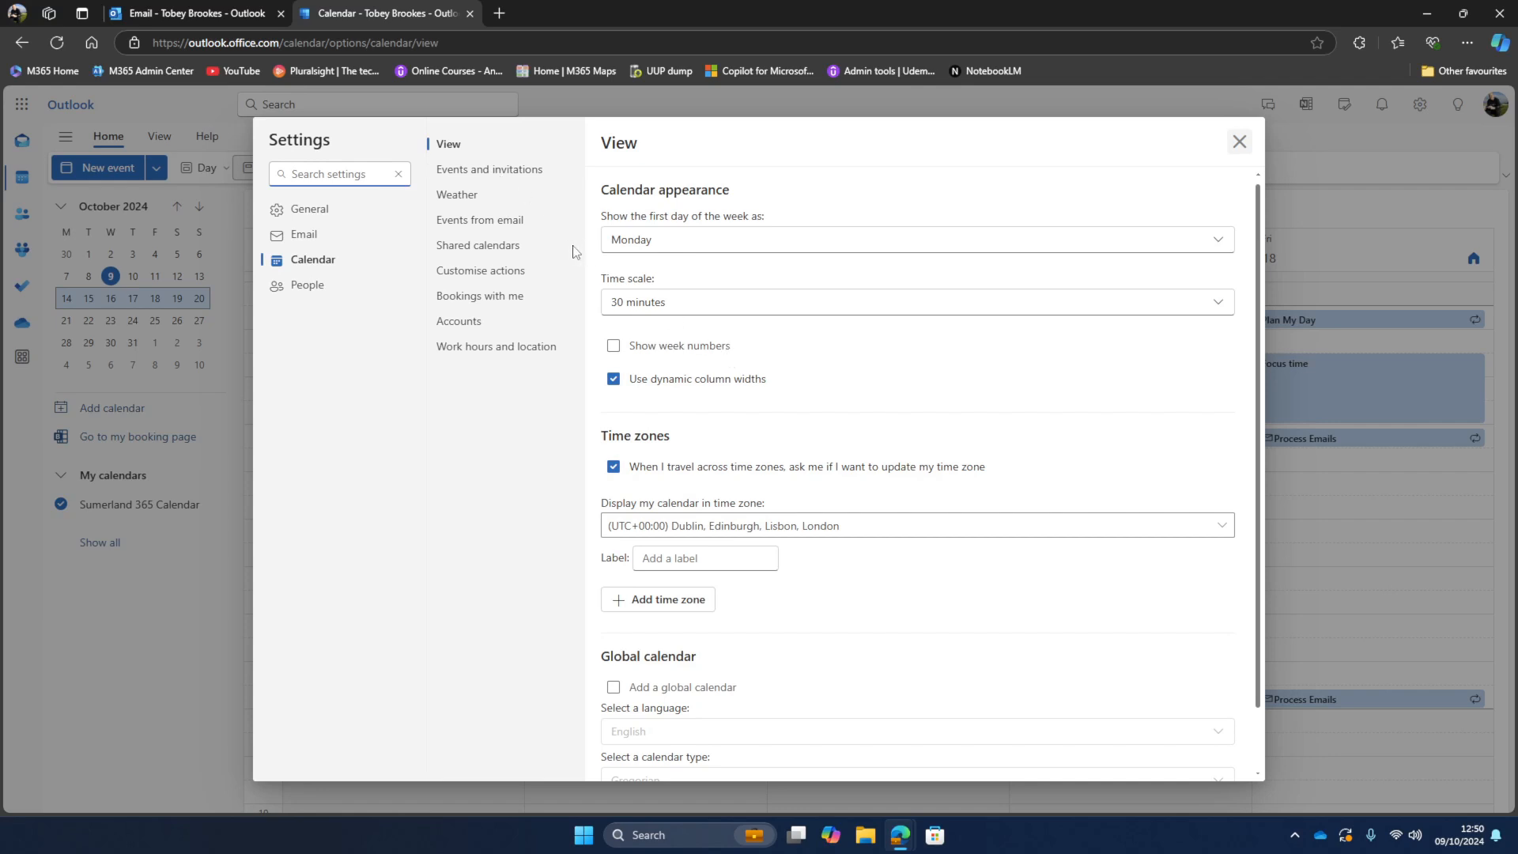
pyautogui.click(466, 171)
pyautogui.scroll(-1, 696, 510)
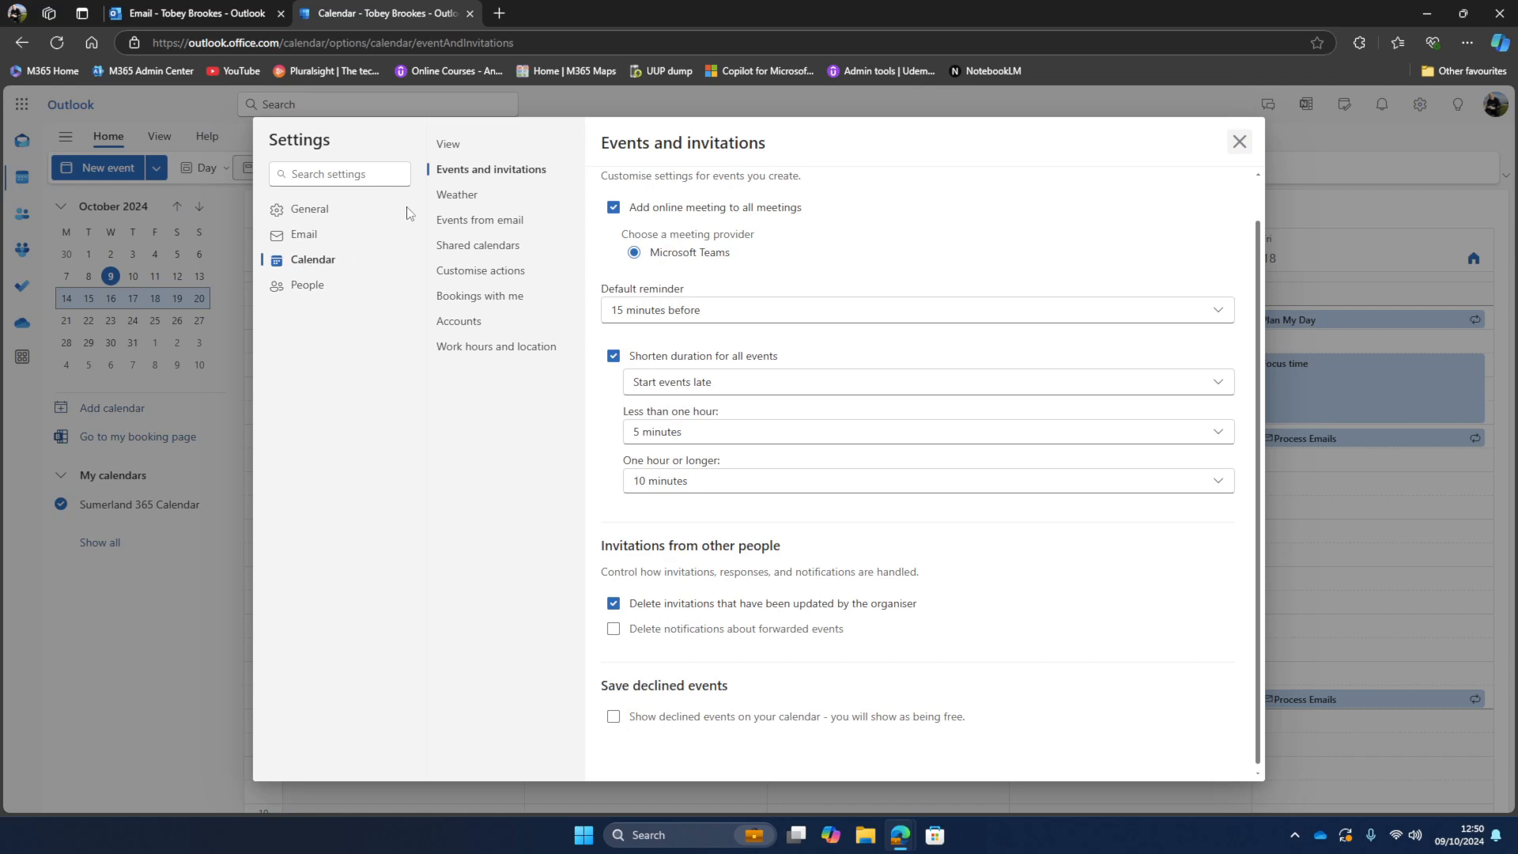
pyautogui.scroll(1, 612, 728)
pyautogui.click(614, 743)
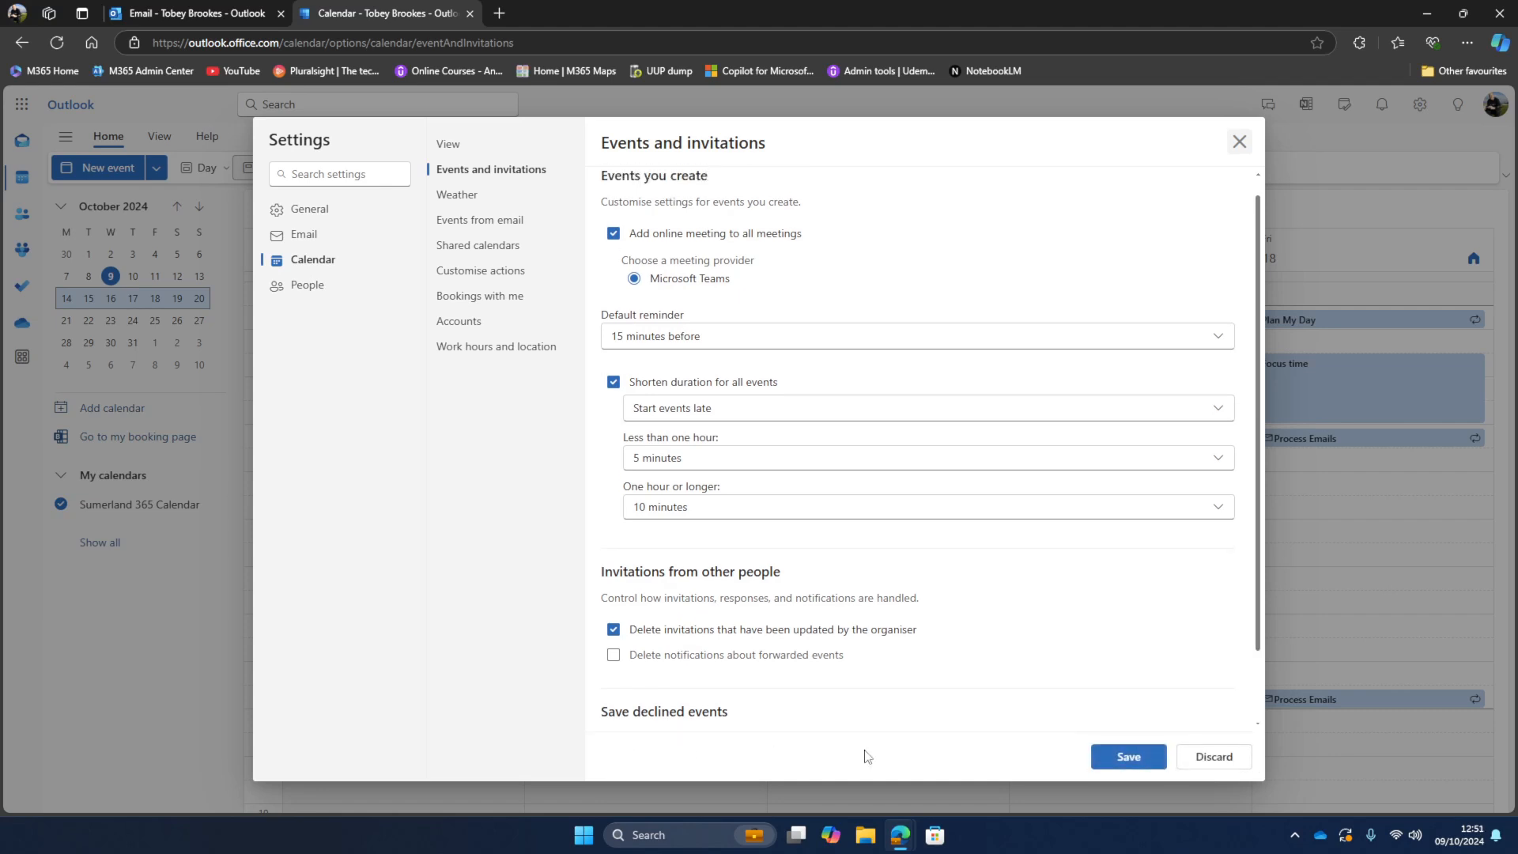
pyautogui.scroll(-1, 894, 691)
pyautogui.click(1117, 757)
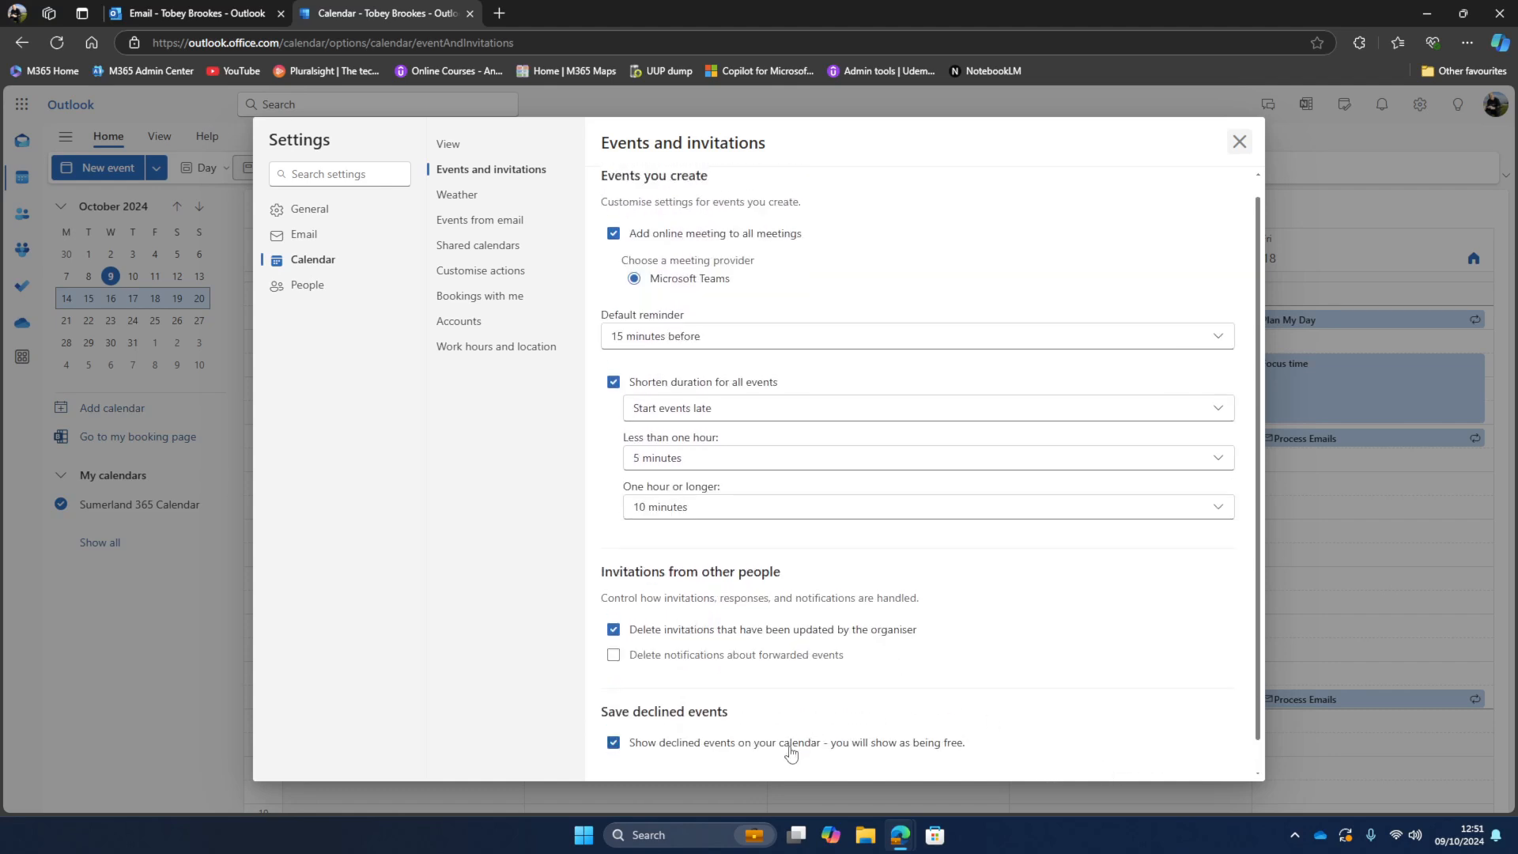
# - Review the calendar's work hours and location settings, then close the settings
pyautogui.click(486, 348)
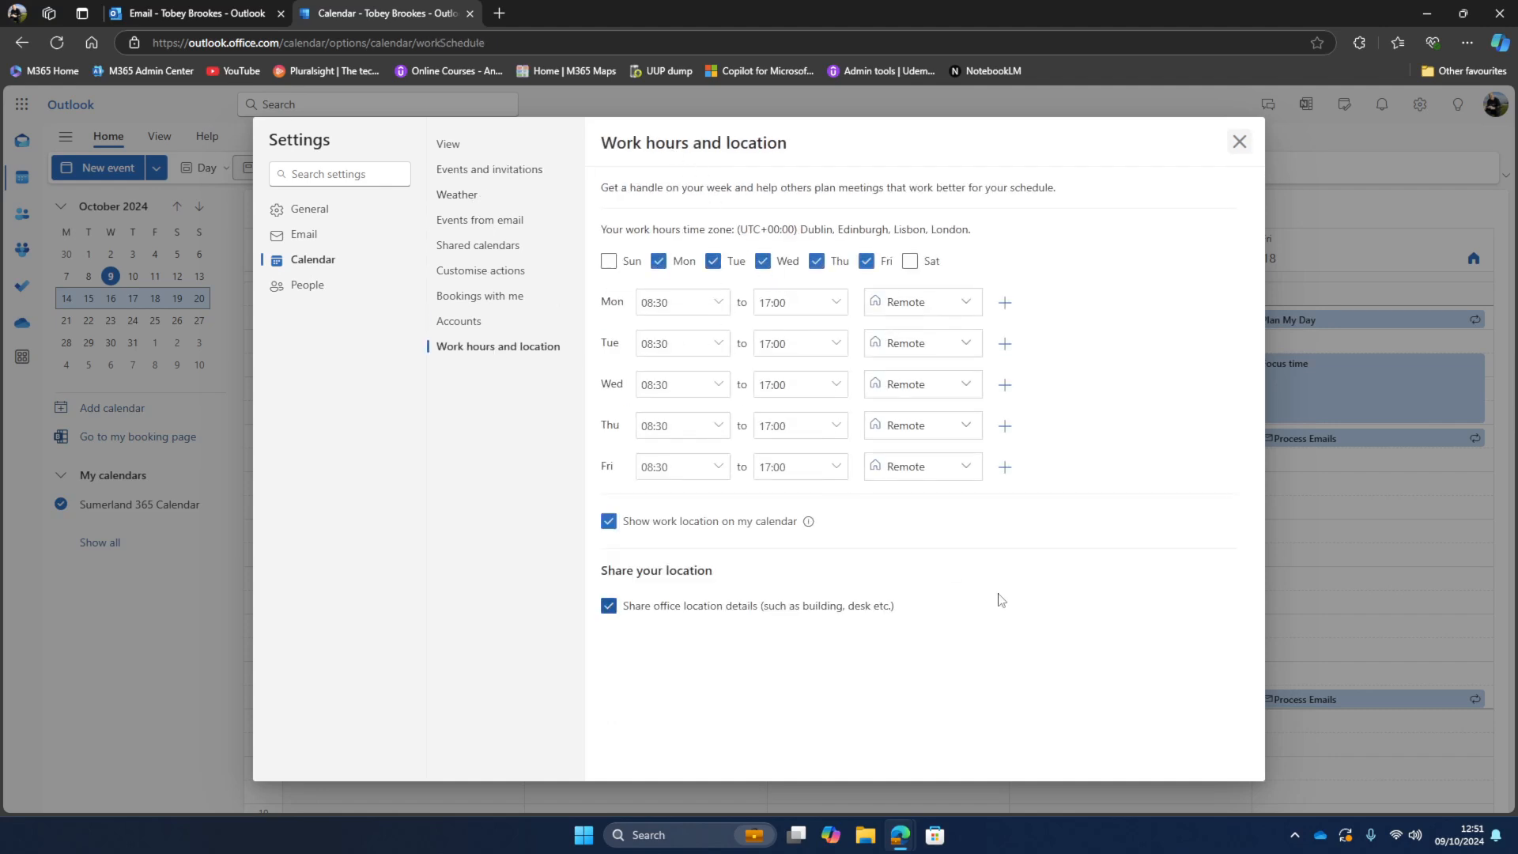
pyautogui.click(1238, 141)
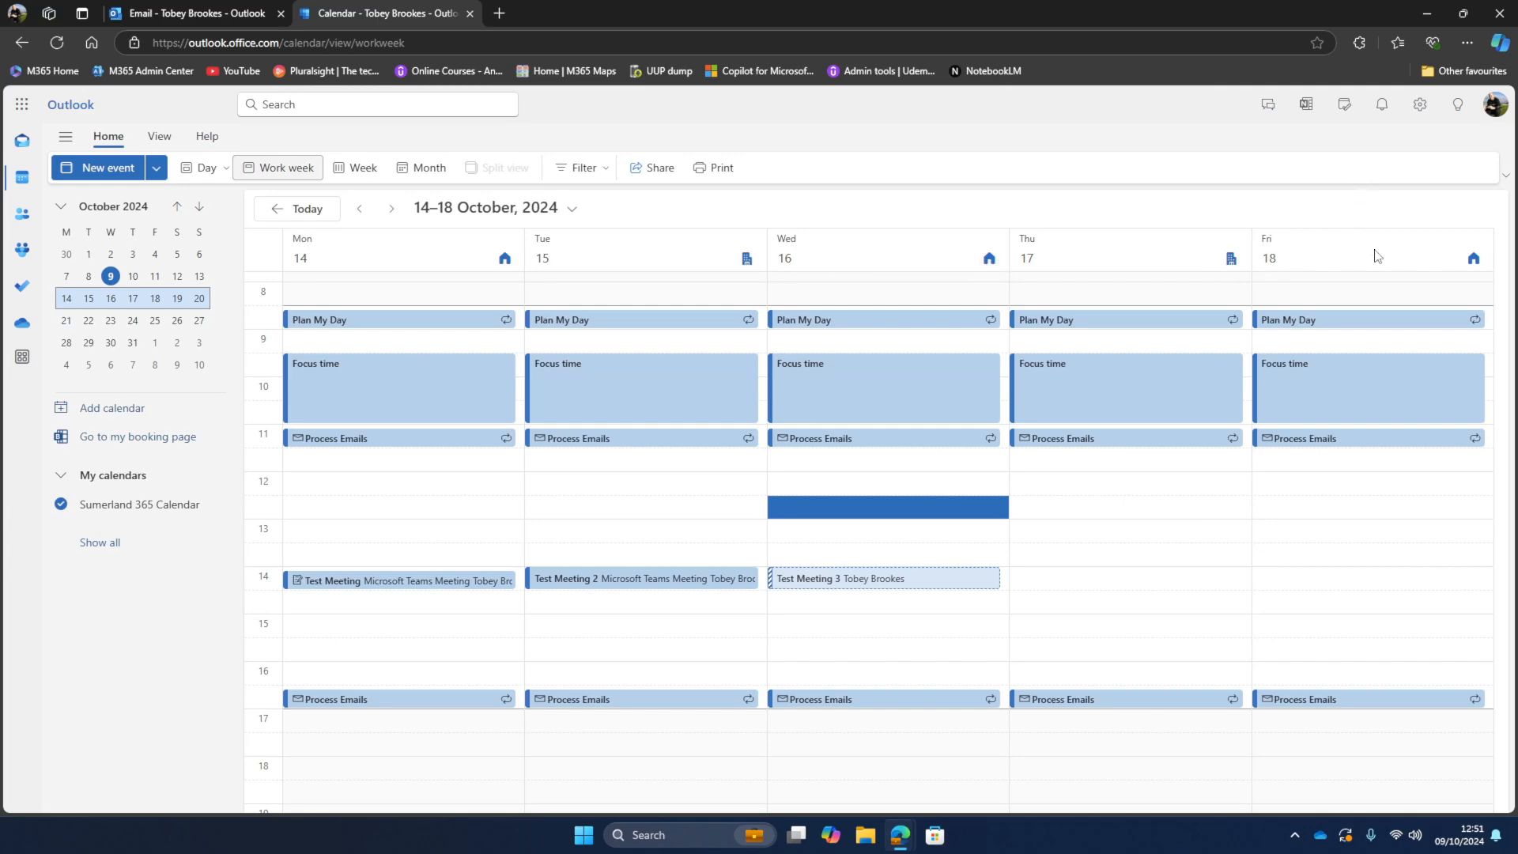
# - Set Tuesday's work location to Office in the calendar's work hours and location settings
pyautogui.click(1419, 105)
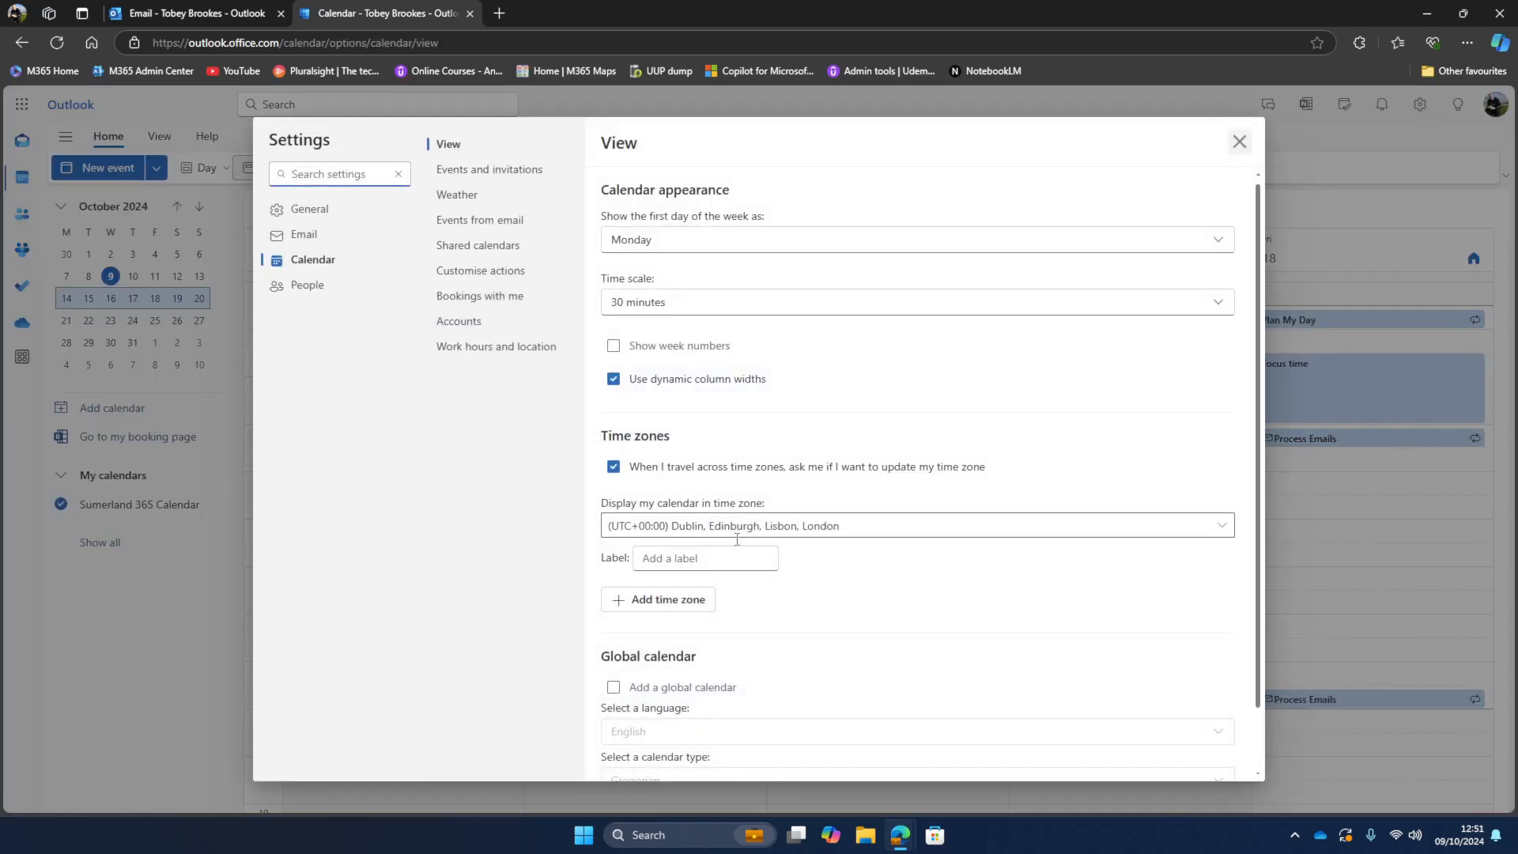
pyautogui.click(501, 346)
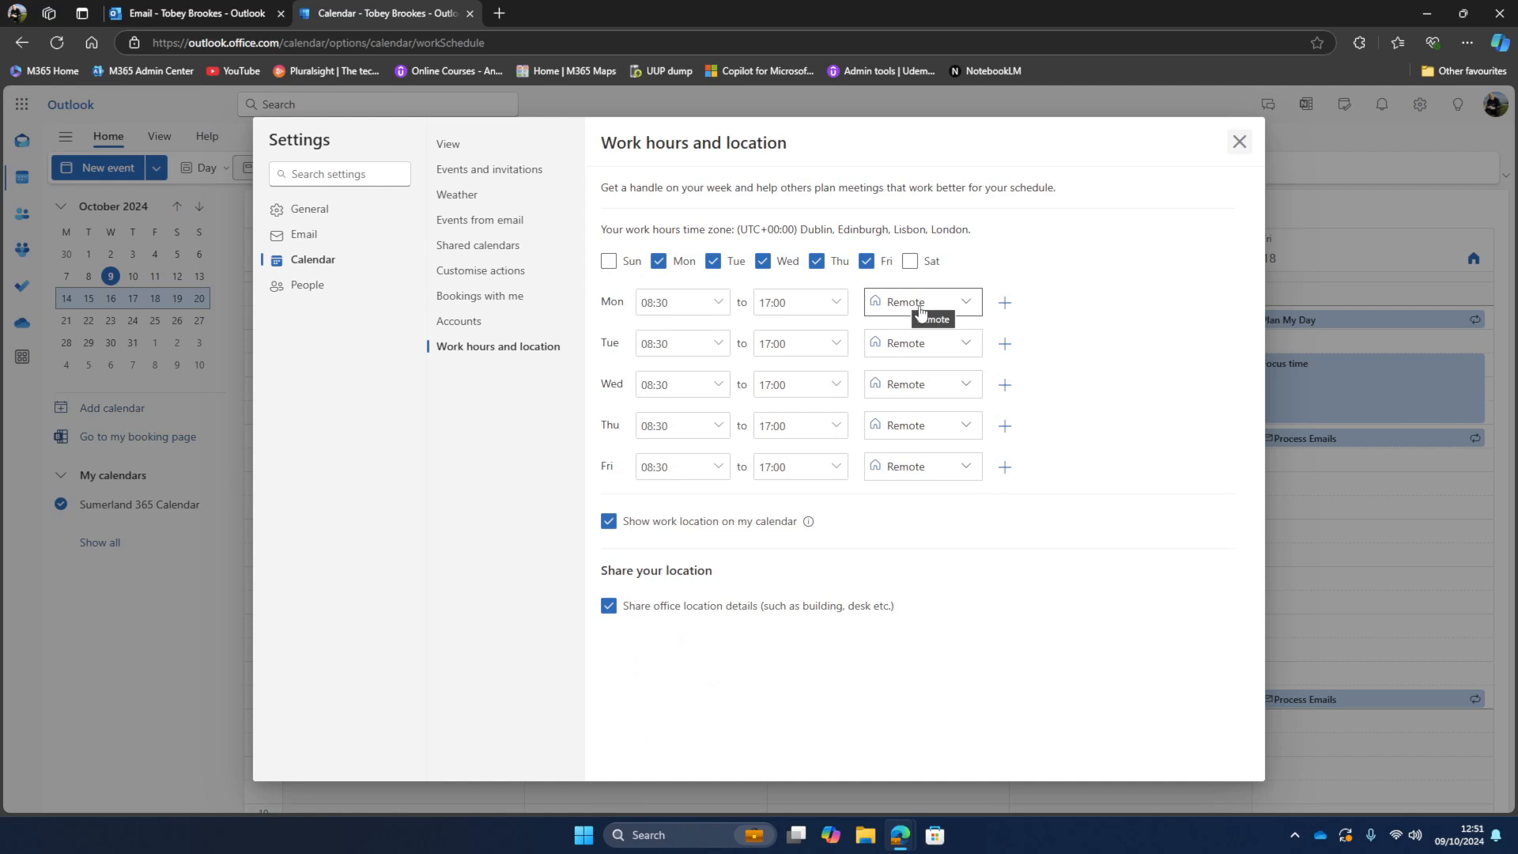
pyautogui.click(965, 342)
pyautogui.click(931, 371)
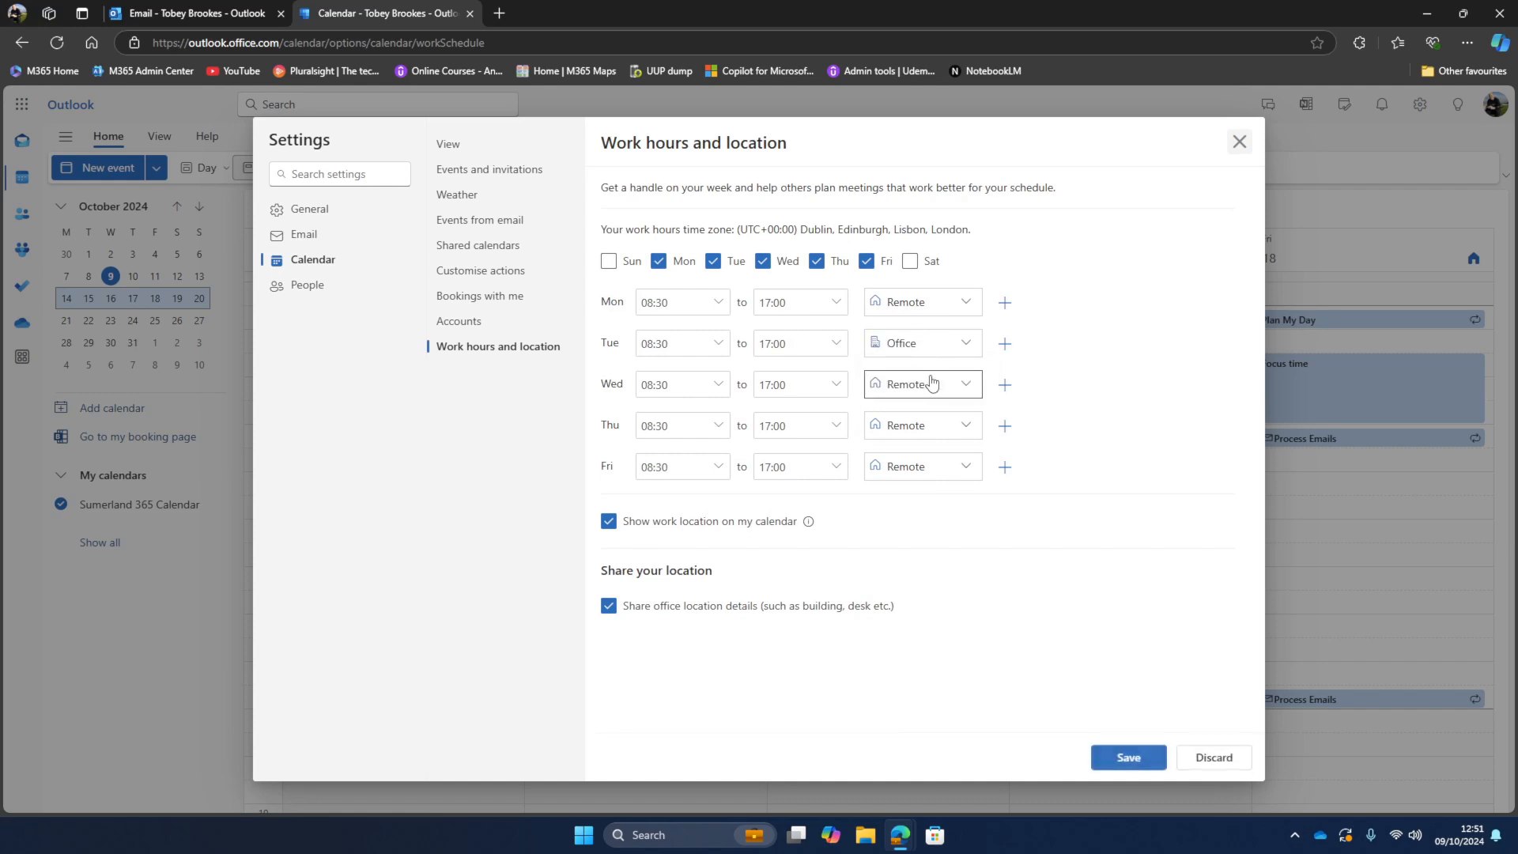
# - Split Wednesday's work hours into two periods, ending the first at 12:00 and running the second from 12:30 to 18:00
pyautogui.click(1005, 386)
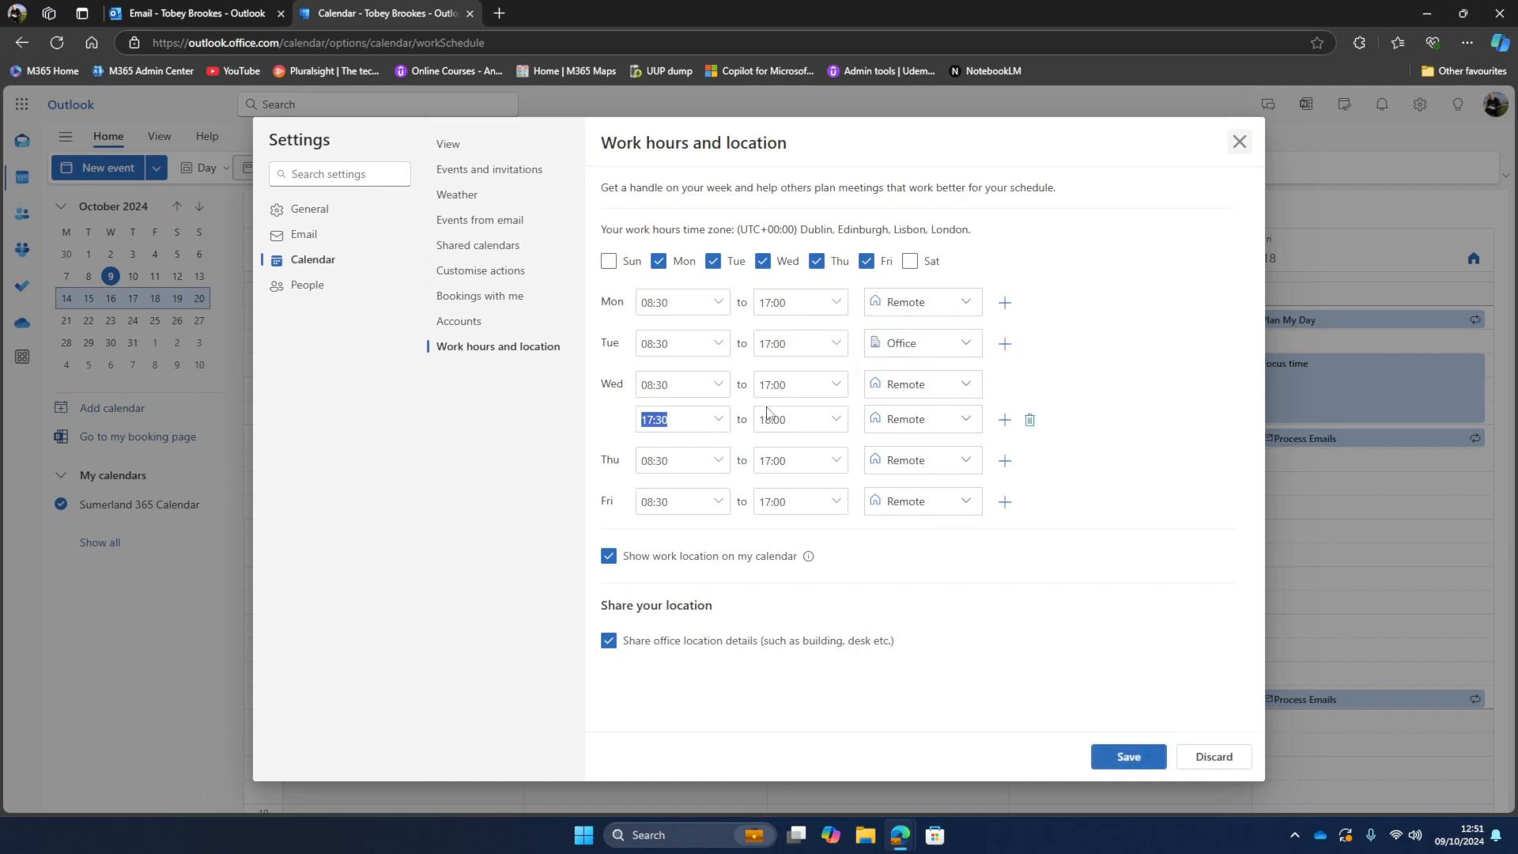
pyautogui.click(719, 431)
pyautogui.click(836, 387)
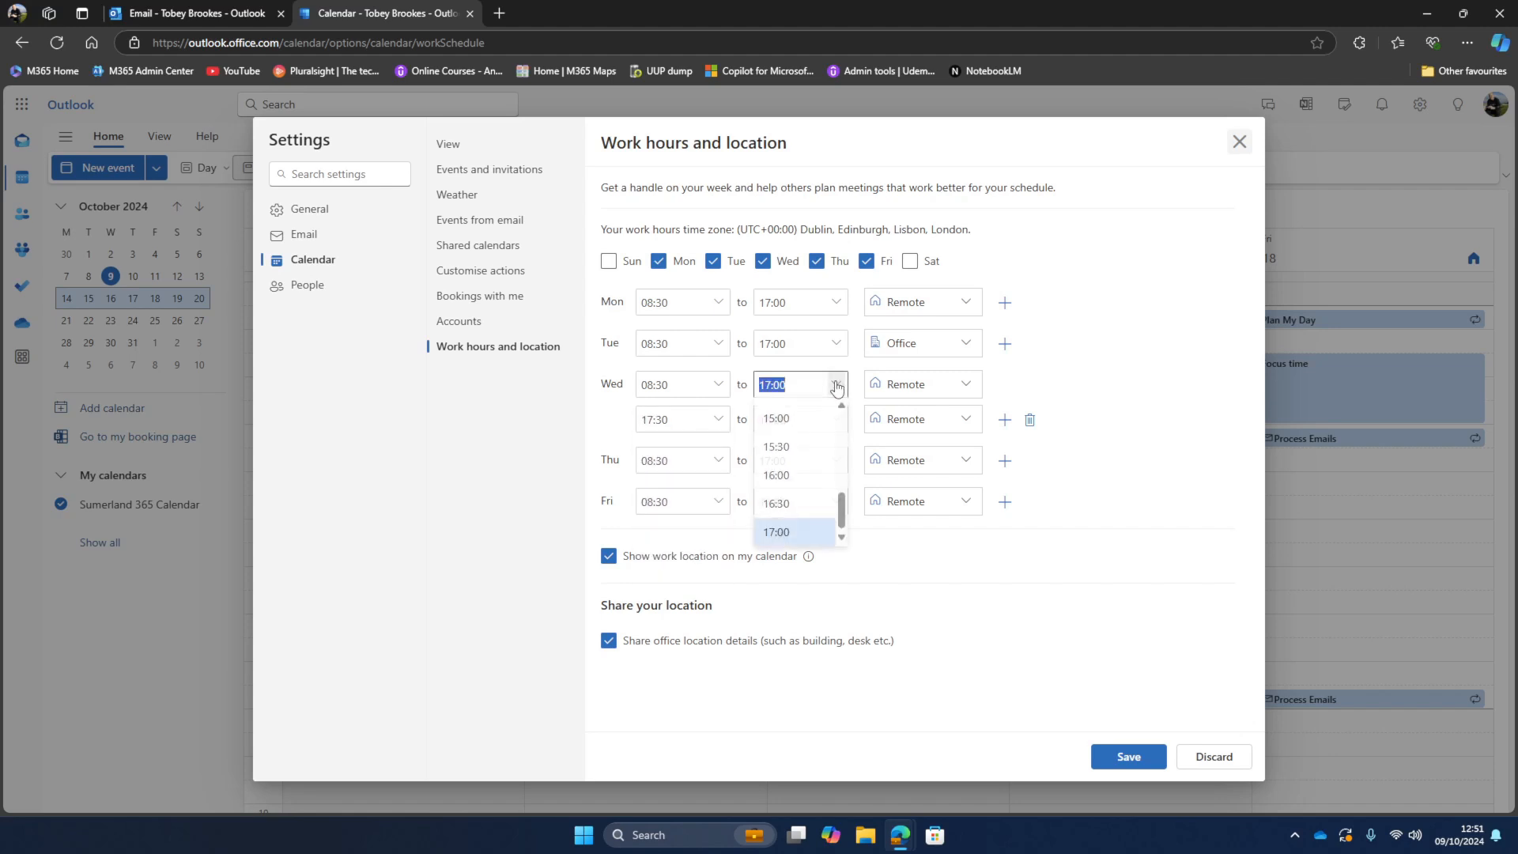
pyautogui.scroll(3, 785, 432)
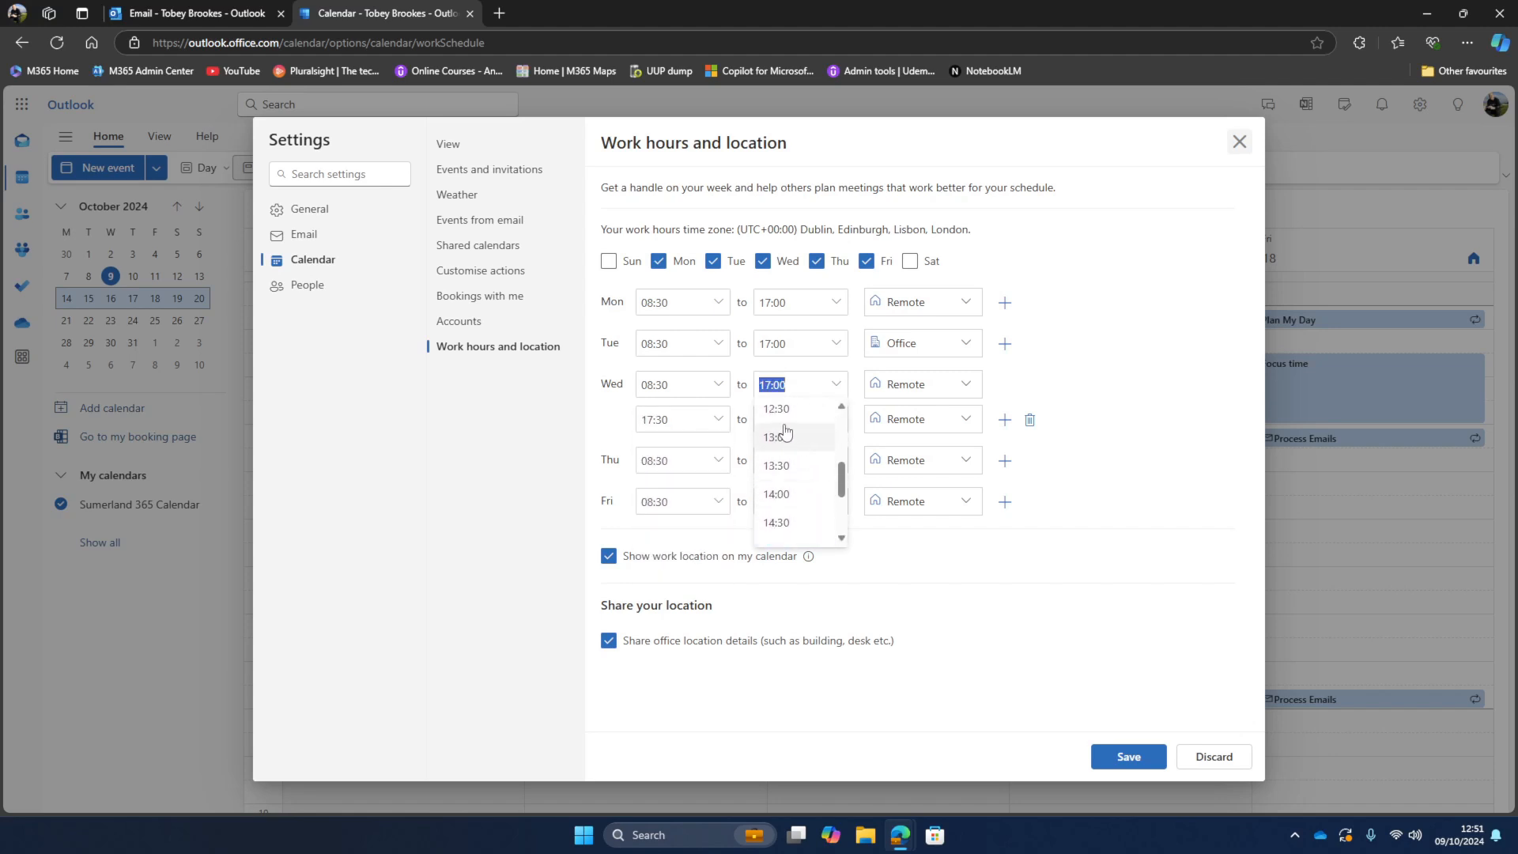
pyautogui.scroll(-1, 784, 431)
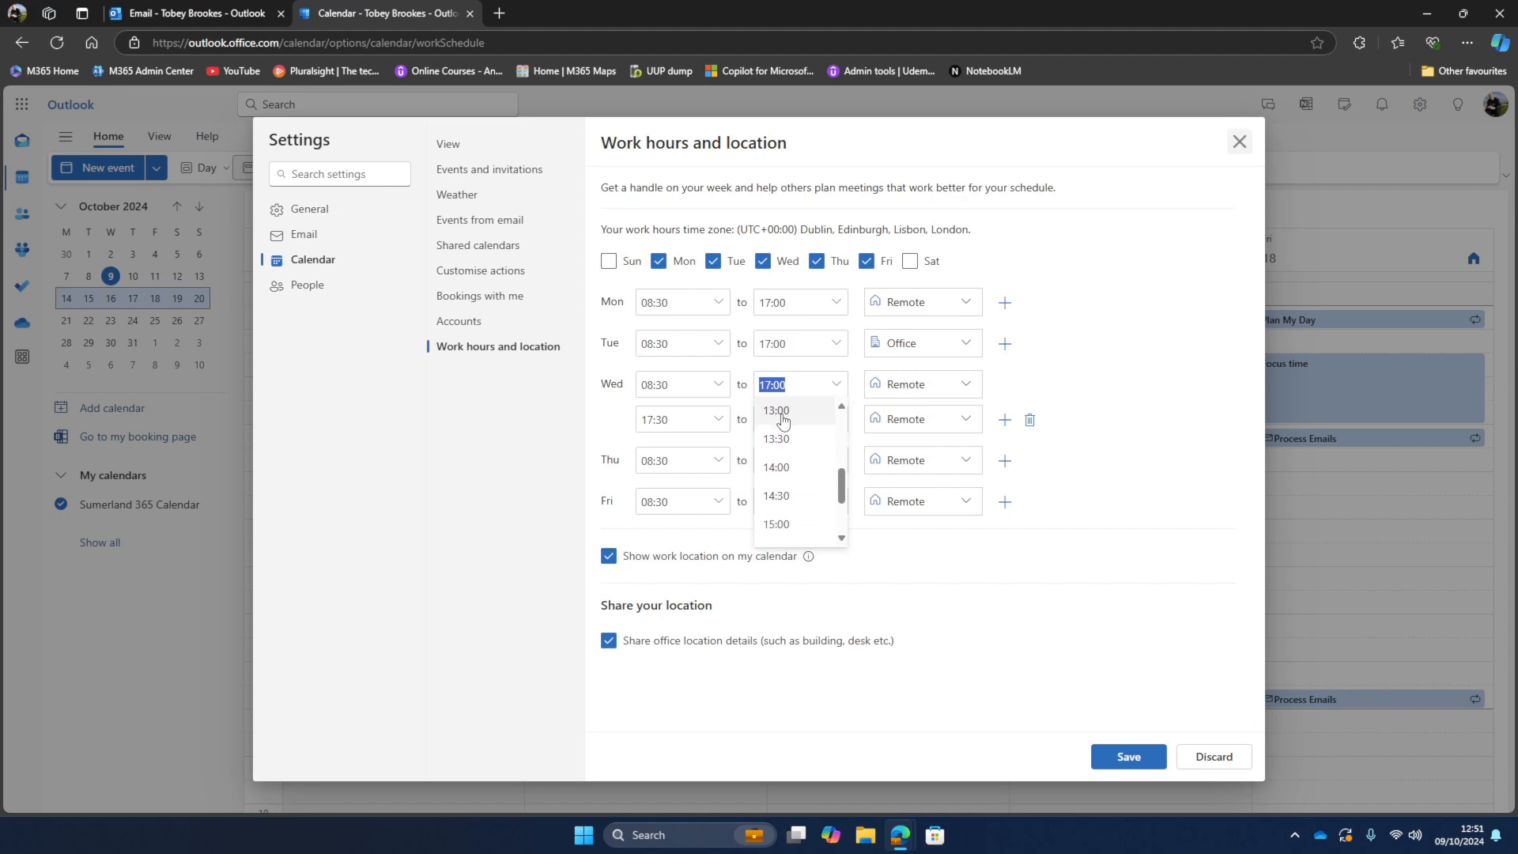
pyautogui.scroll(2, 783, 419)
pyautogui.click(779, 438)
pyautogui.click(722, 421)
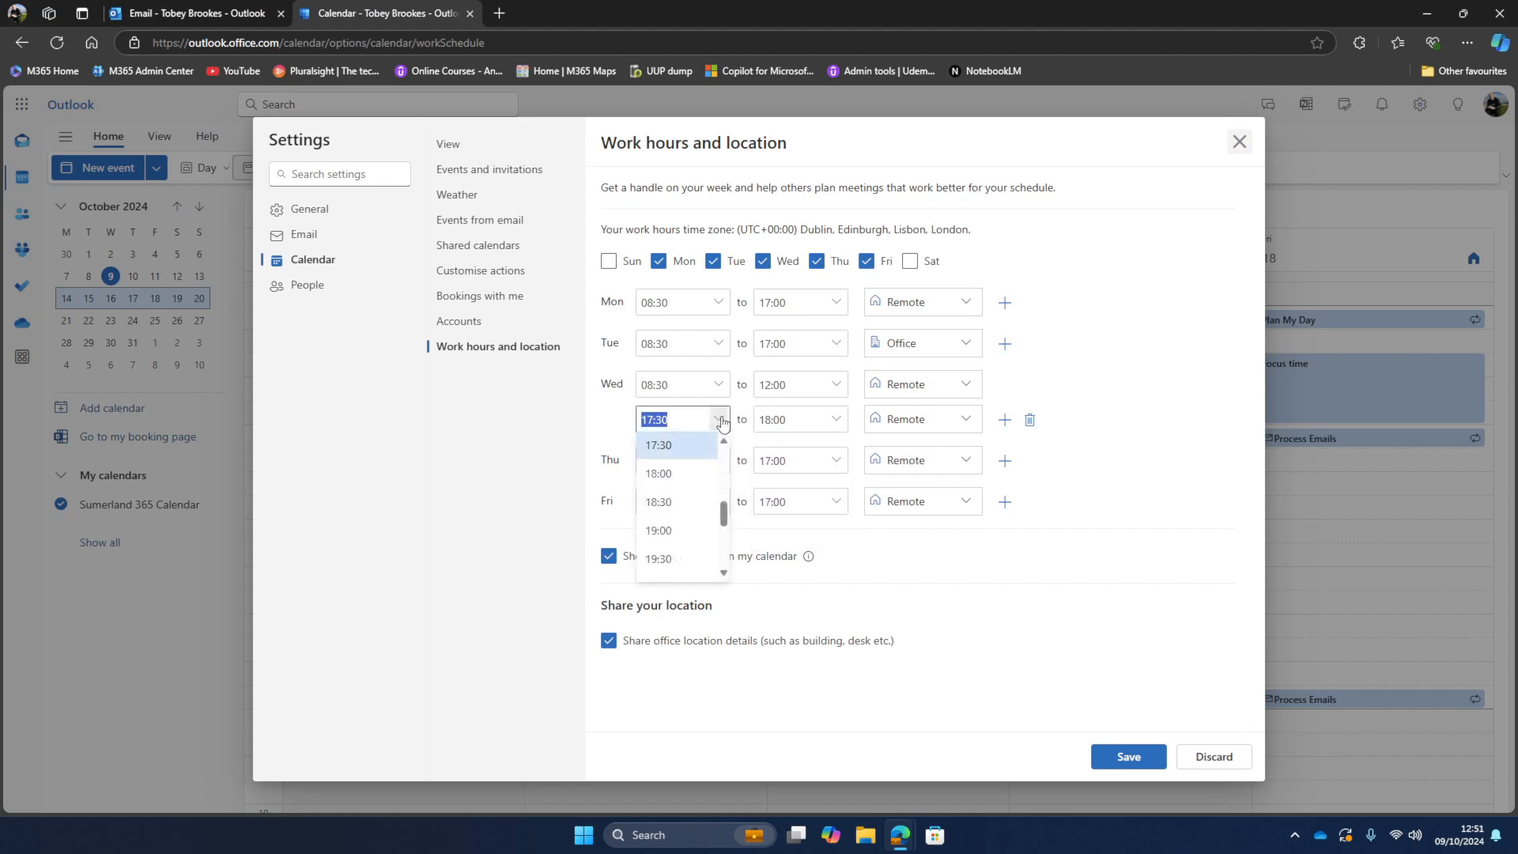
pyautogui.moveTo(724, 517); pyautogui.dragTo(727, 463)
pyautogui.click(688, 461)
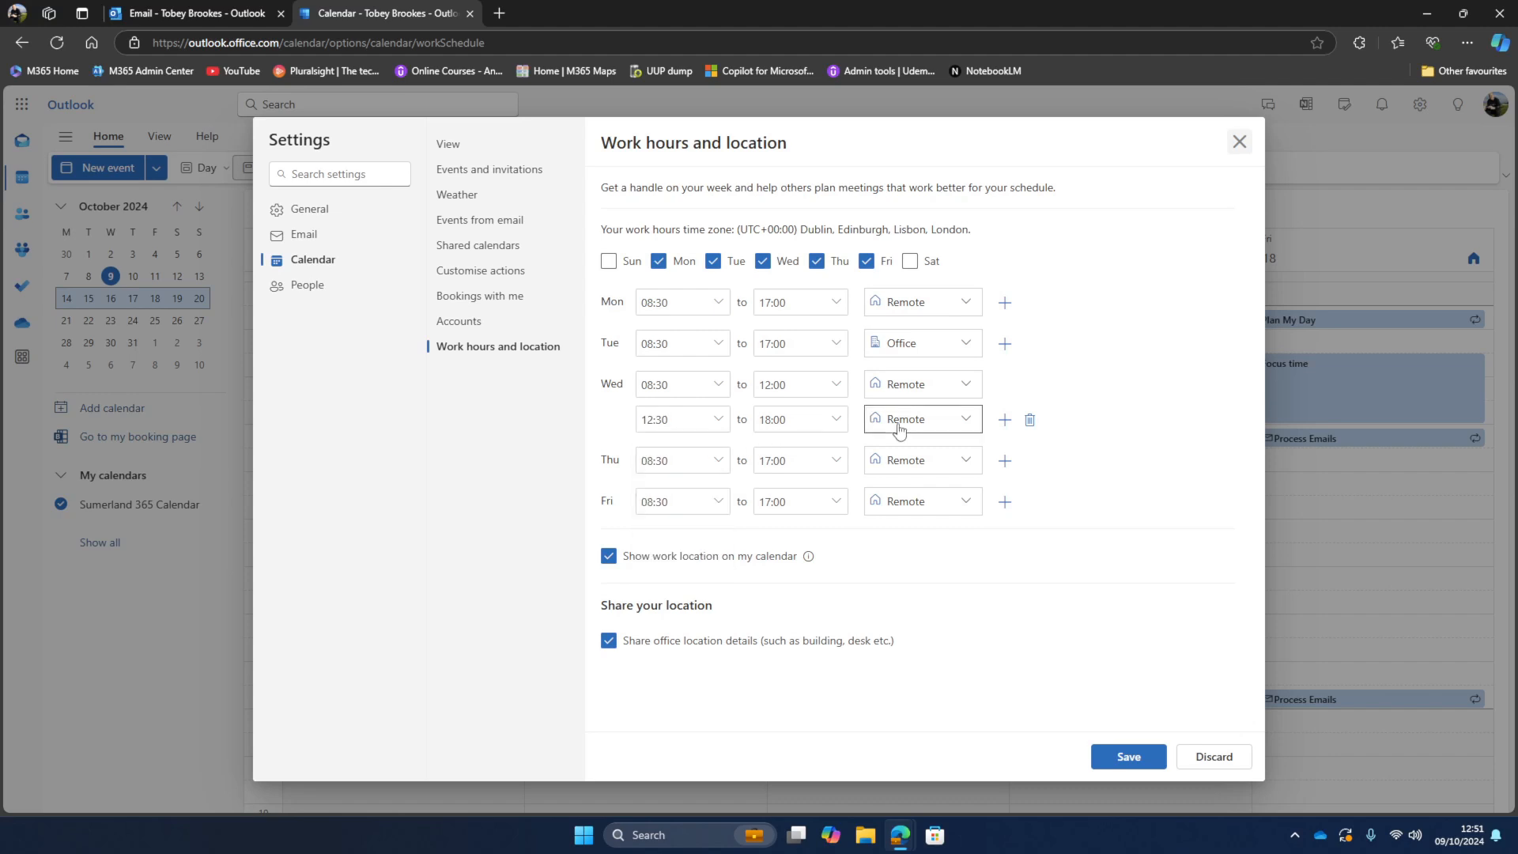
# - Set the location of Wednesday's second work period to Office, save the work hours and close the settings
pyautogui.click(966, 427)
pyautogui.click(916, 447)
pyautogui.click(1115, 759)
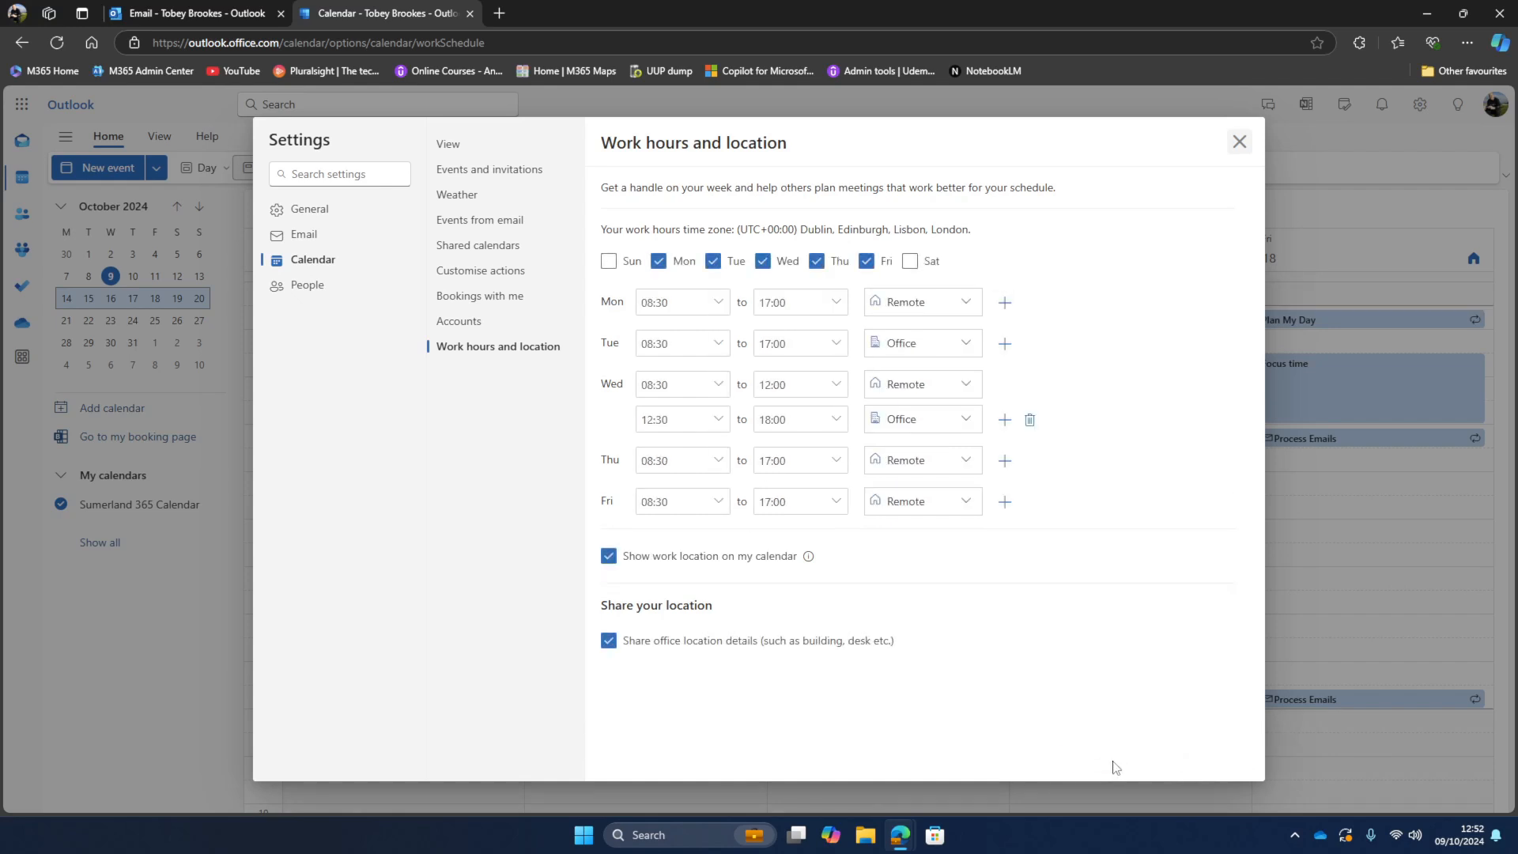
pyautogui.click(1238, 144)
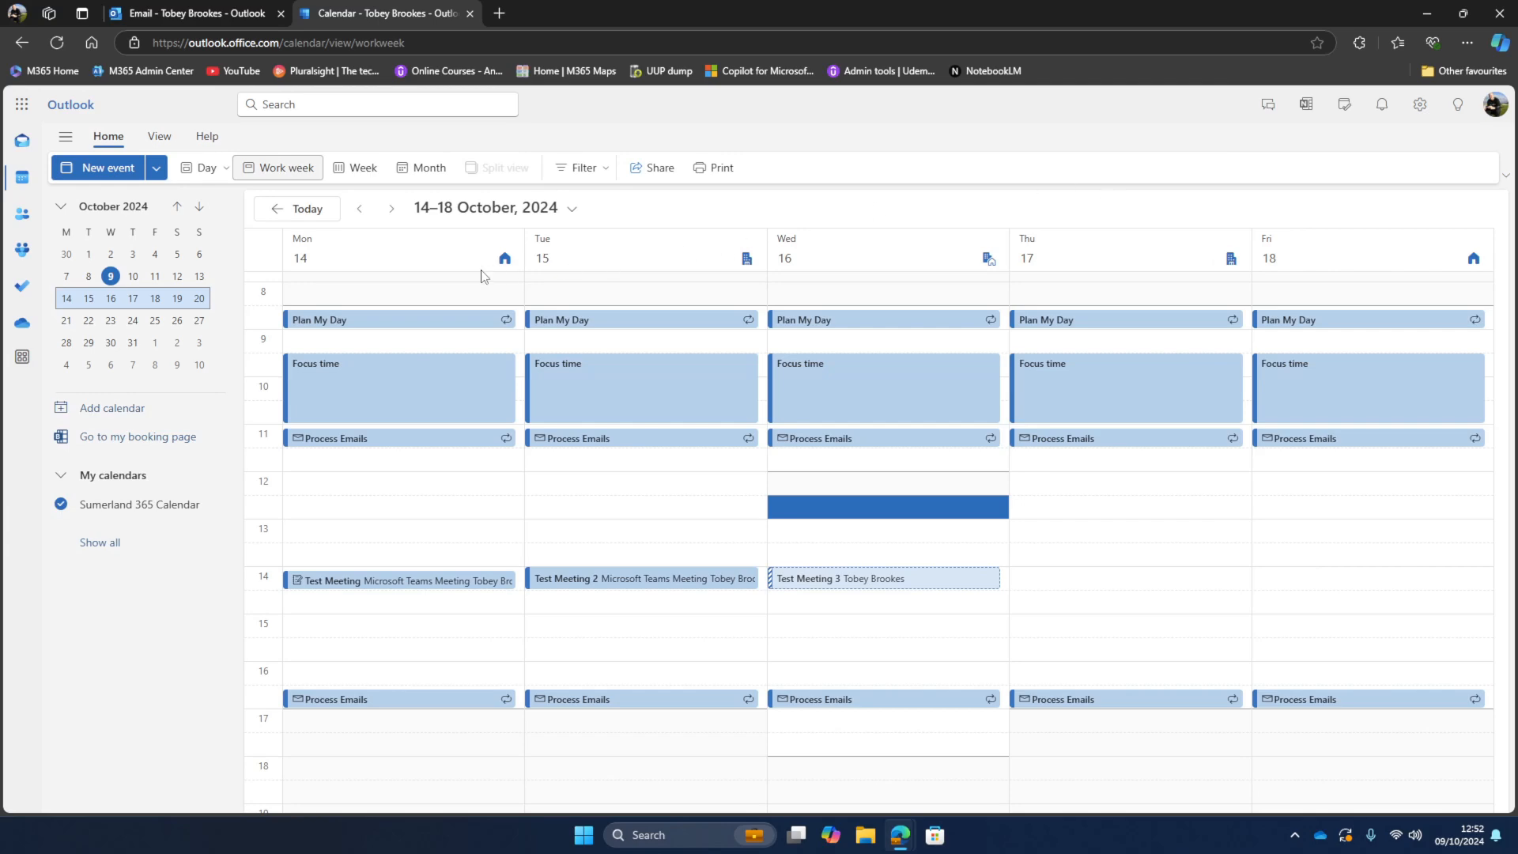
pyautogui.moveTo(504, 267)
pyautogui.moveTo(985, 267)
pyautogui.click(223, 16)
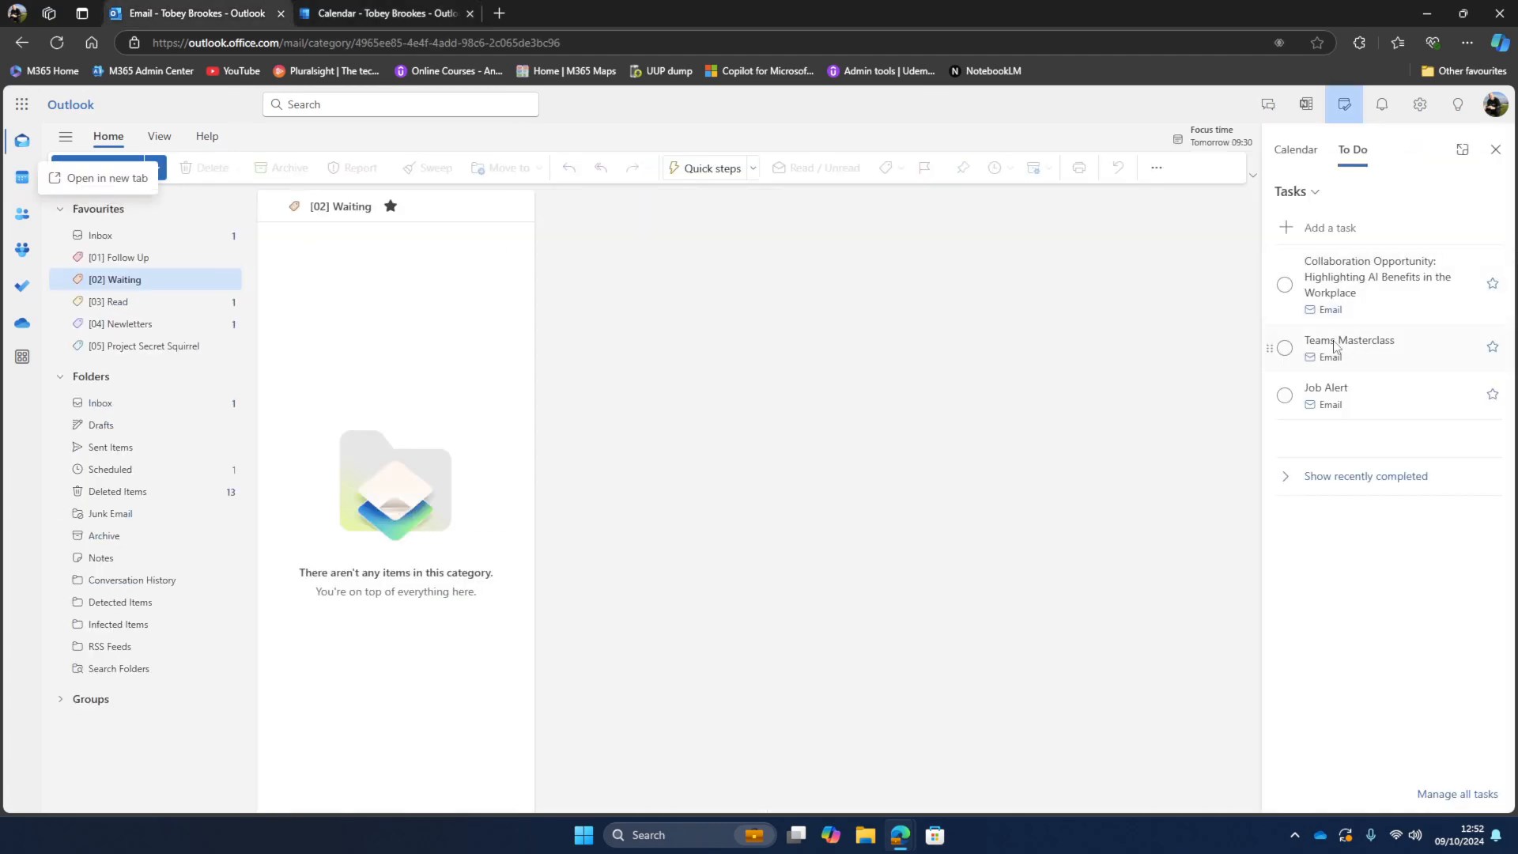
pyautogui.click(433, 17)
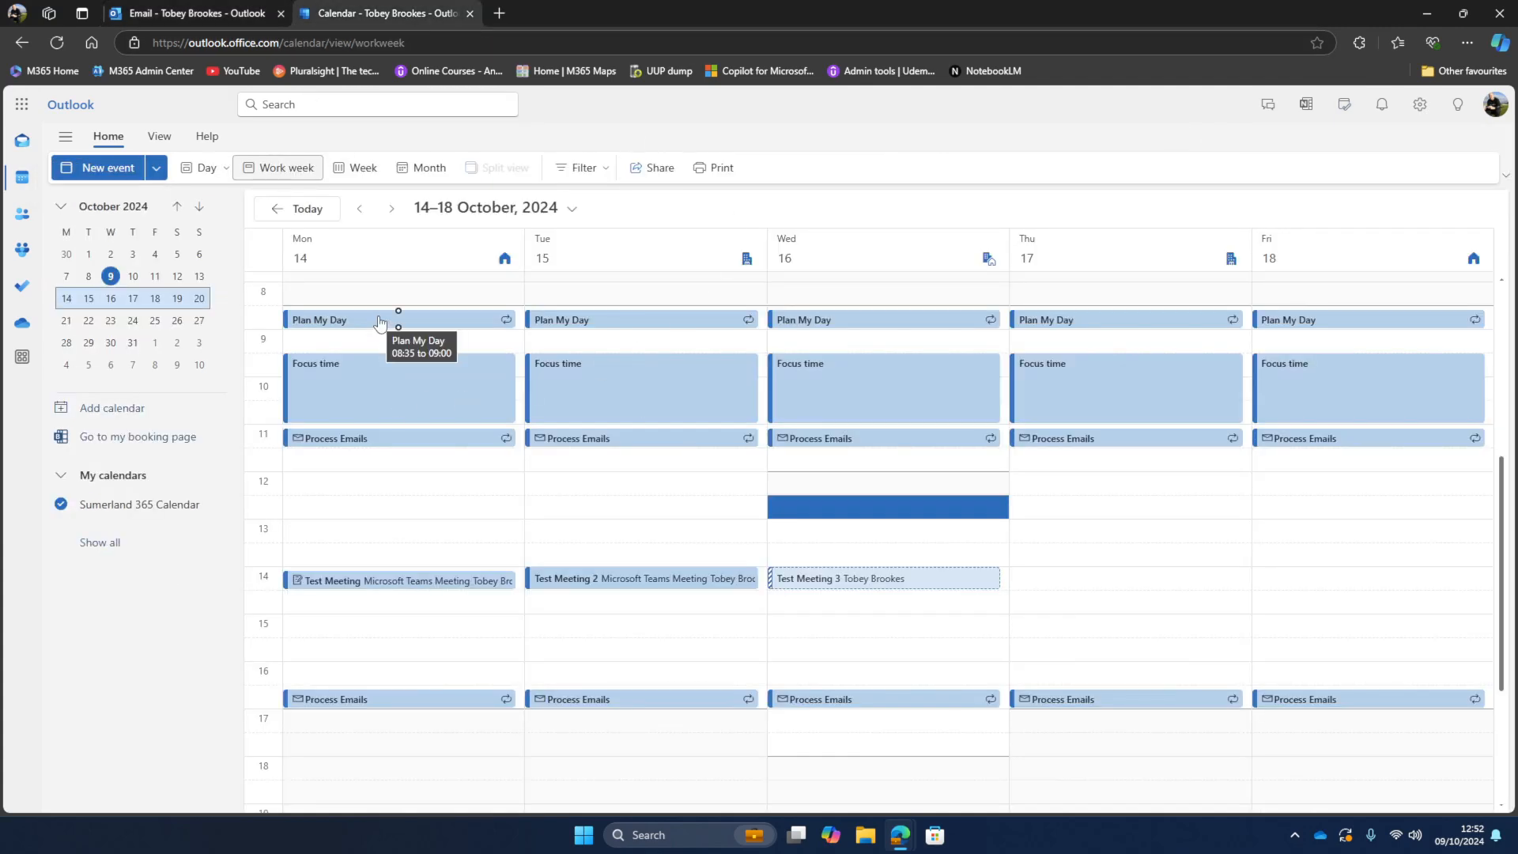
# - Show the To Do tasks beside the calendar and schedule Collaboration Opportunity in Thursday 17 October's early afternoon and Teams Masterclass that day from 09:35 to 11:00
pyautogui.click(1345, 111)
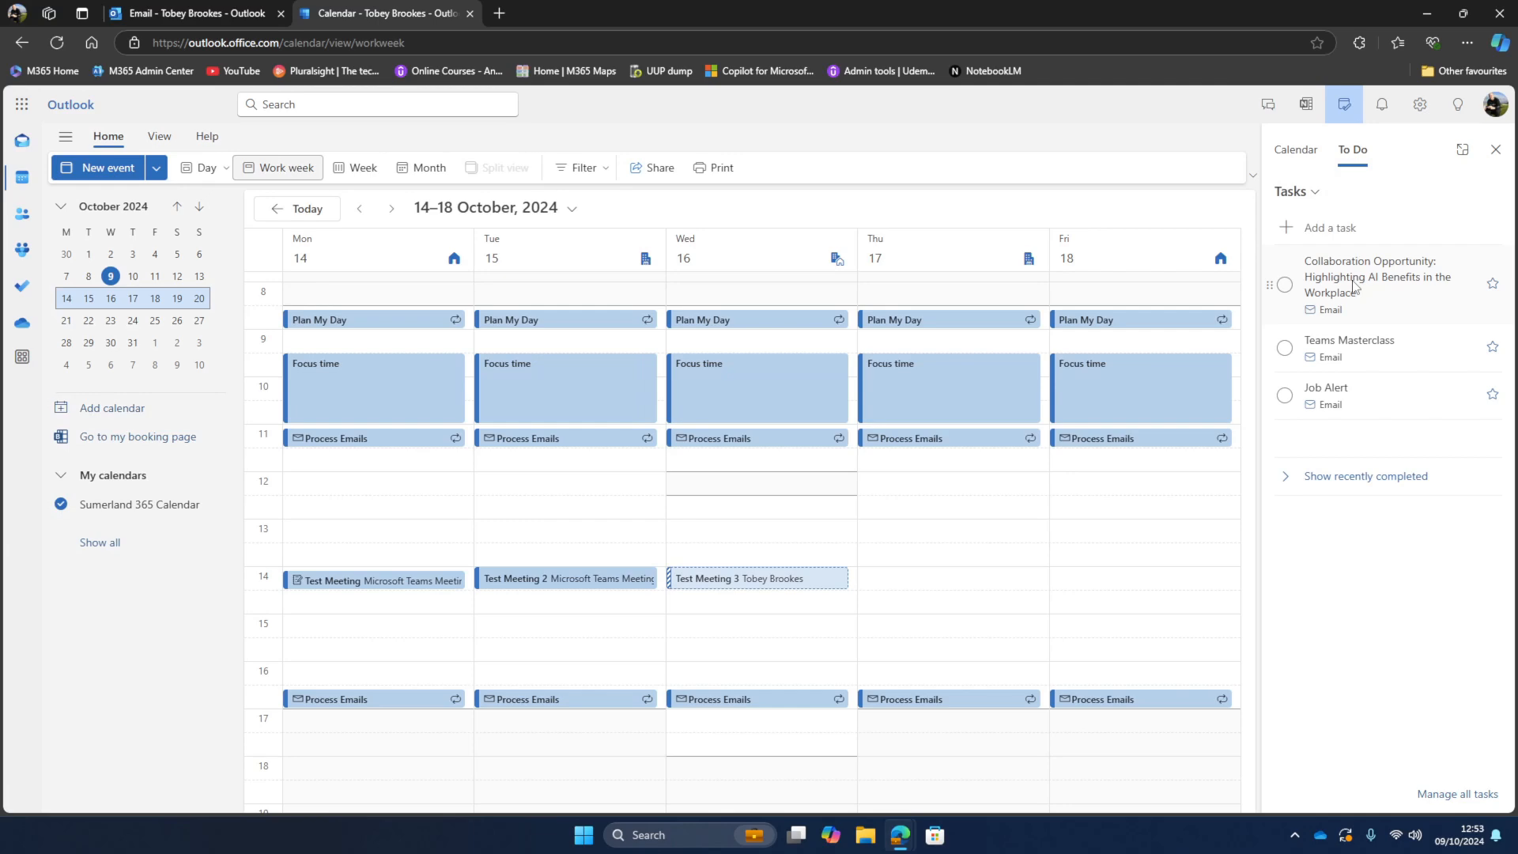
pyautogui.moveTo(1353, 286); pyautogui.dragTo(955, 592)
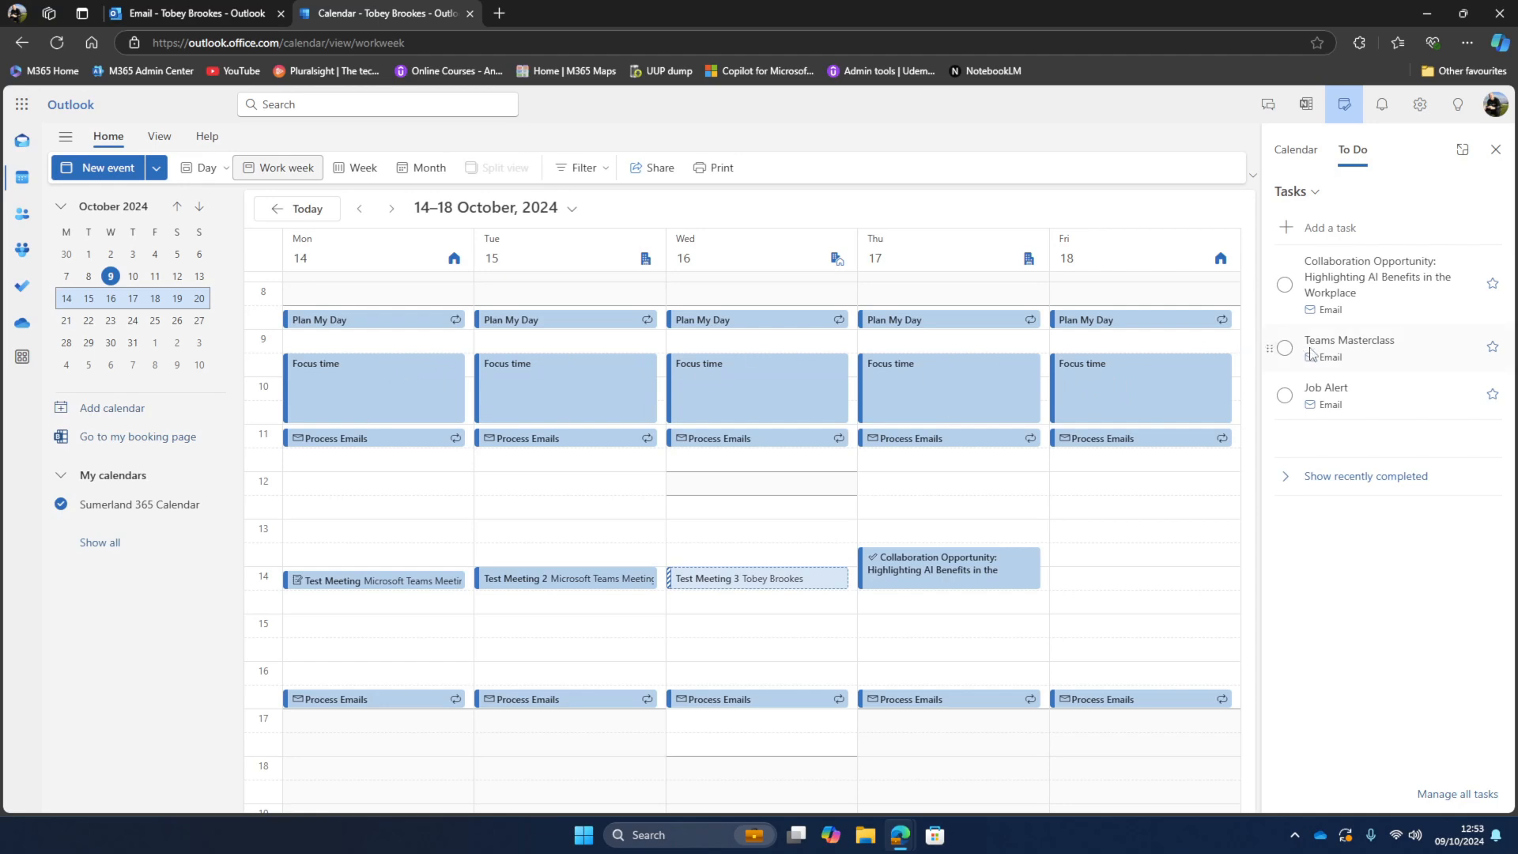
pyautogui.moveTo(1335, 350); pyautogui.dragTo(995, 421)
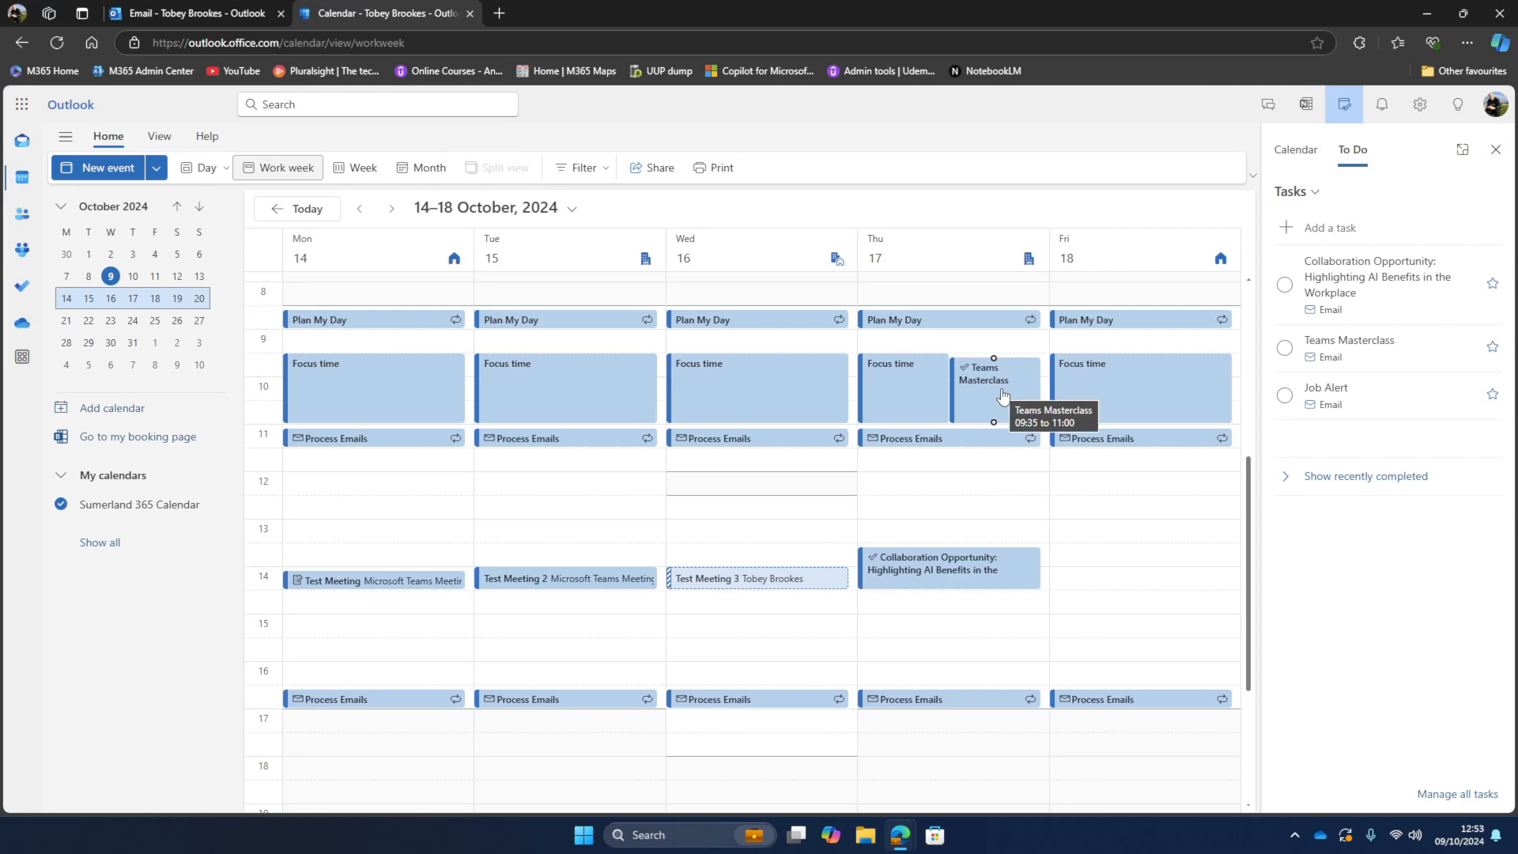
# - Review the options for shortening event durations in the events and invitations settings, then close the settings
pyautogui.click(1419, 107)
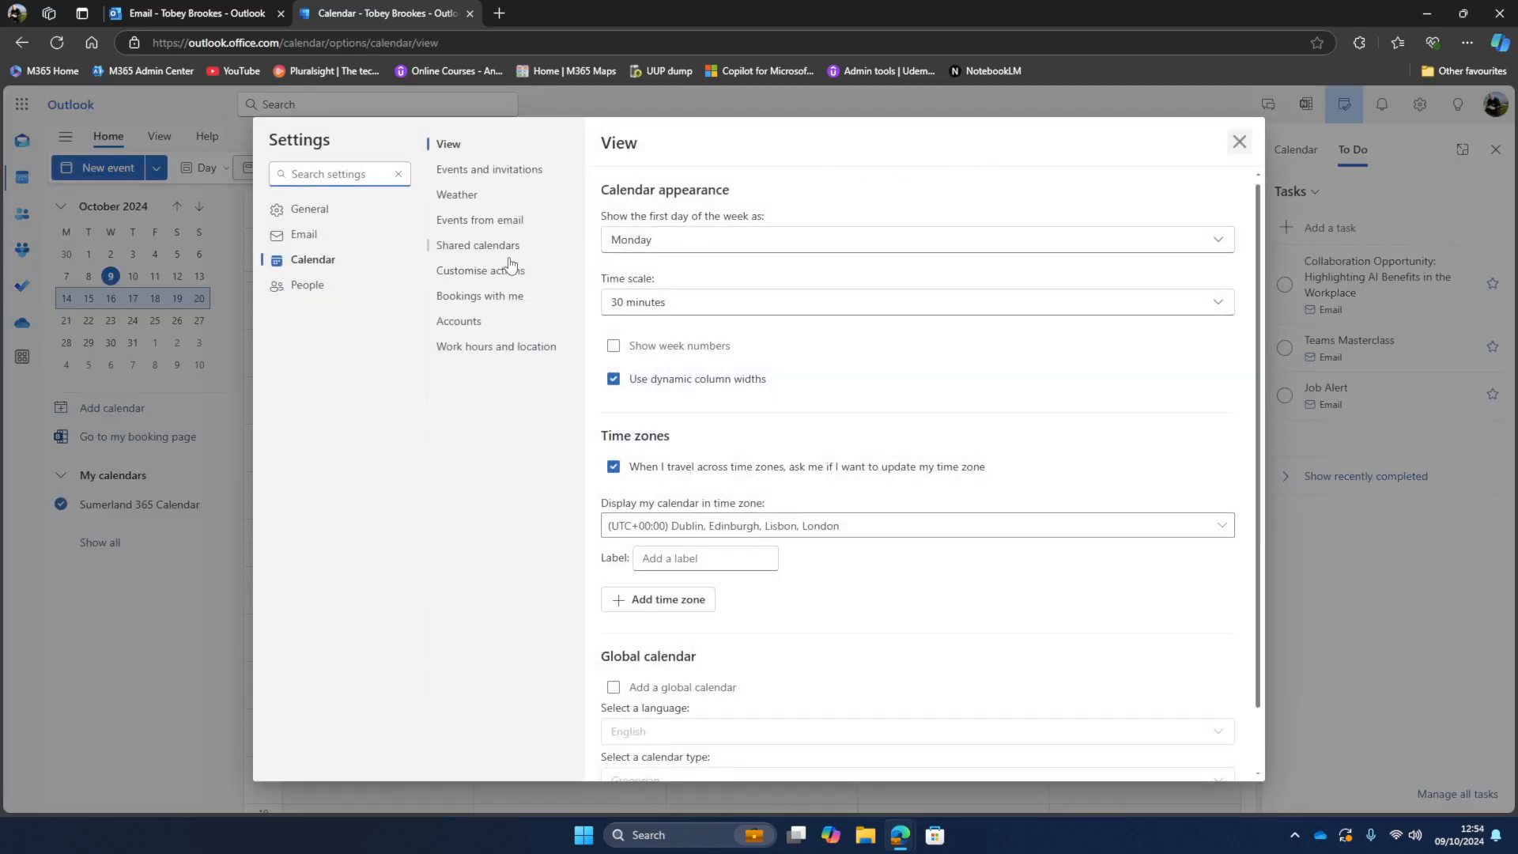
pyautogui.click(453, 176)
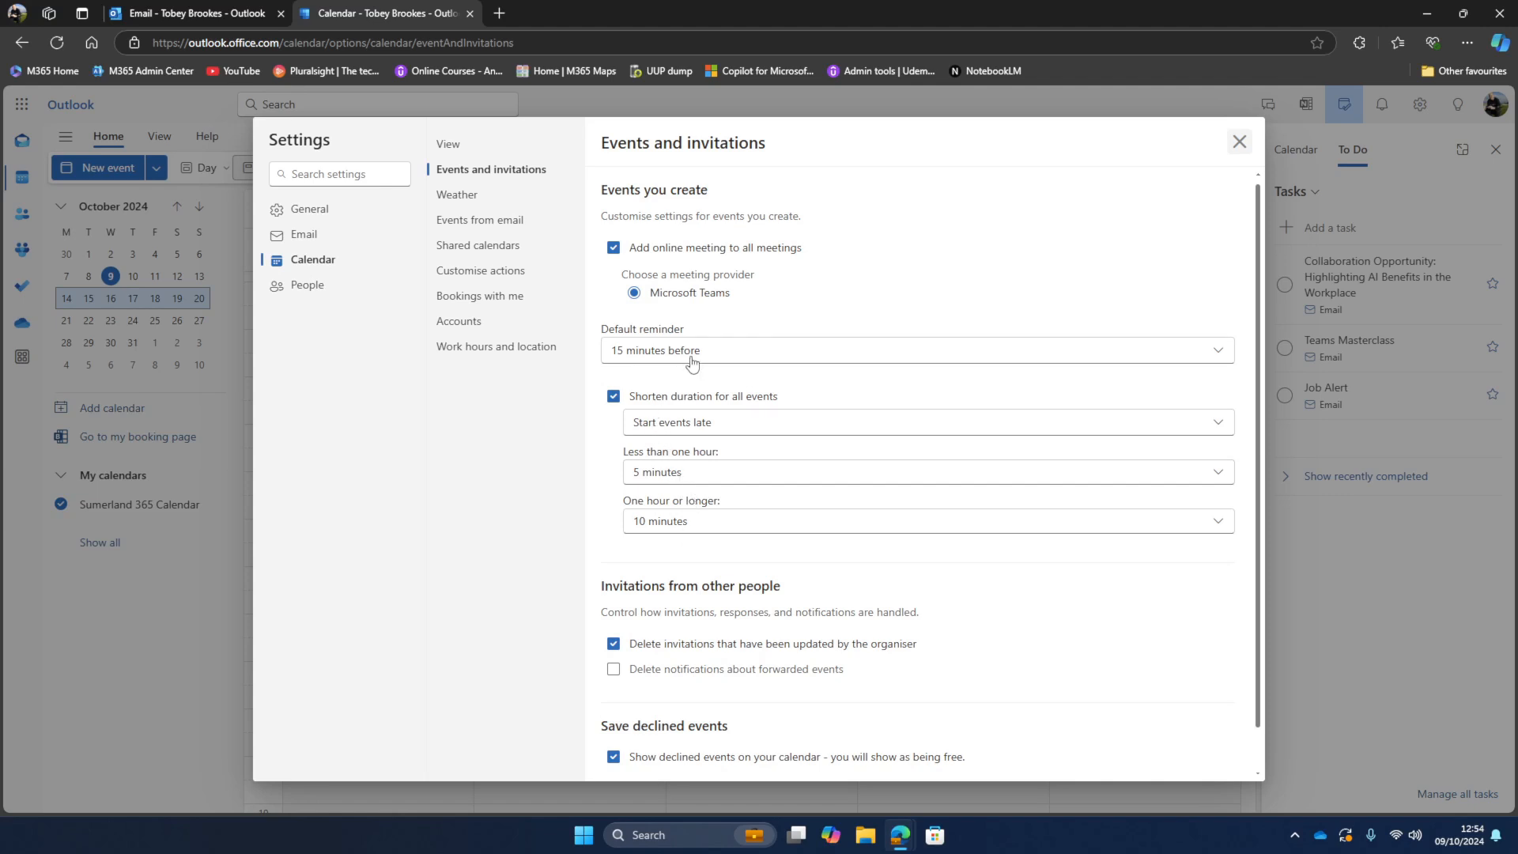
pyautogui.click(708, 431)
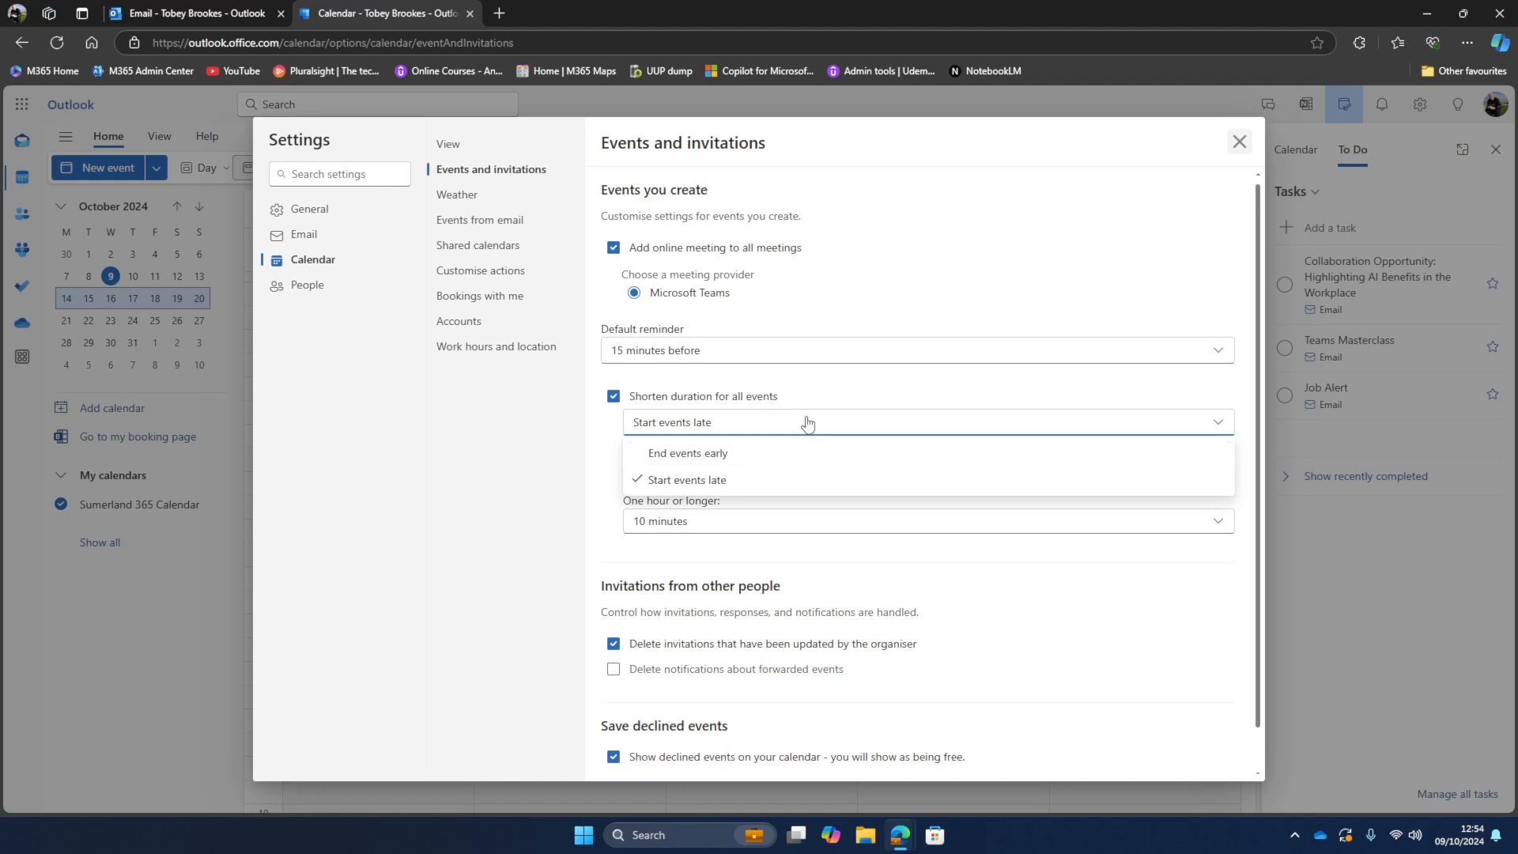
pyautogui.click(1238, 142)
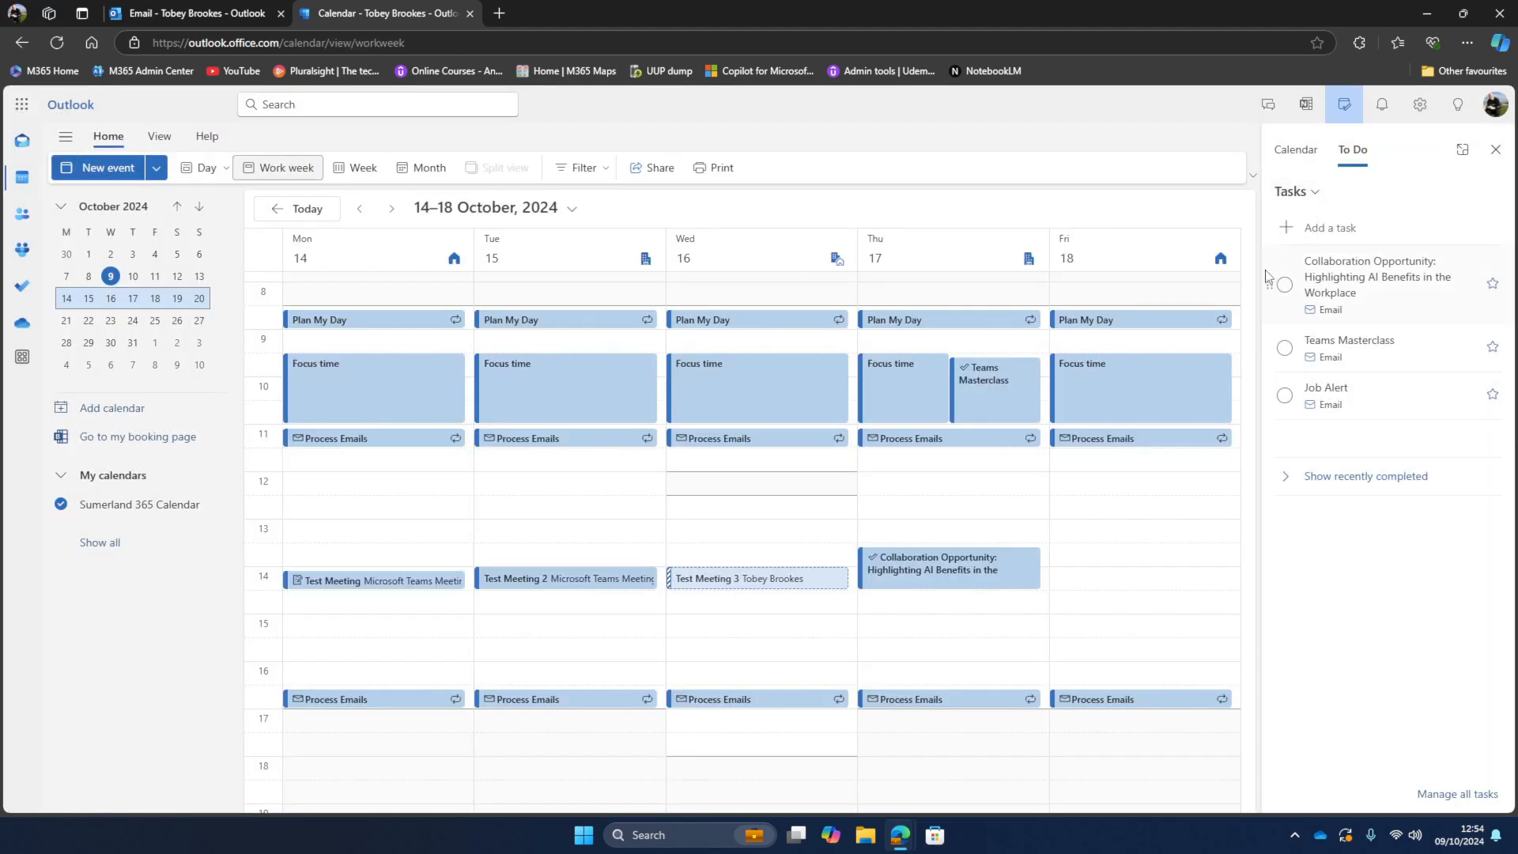
# - Schedule the Job Alert task in the calendar on Friday 18 October at about 15:30
pyautogui.scroll(-1, 1144, 389)
pyautogui.scroll(3, 917, 478)
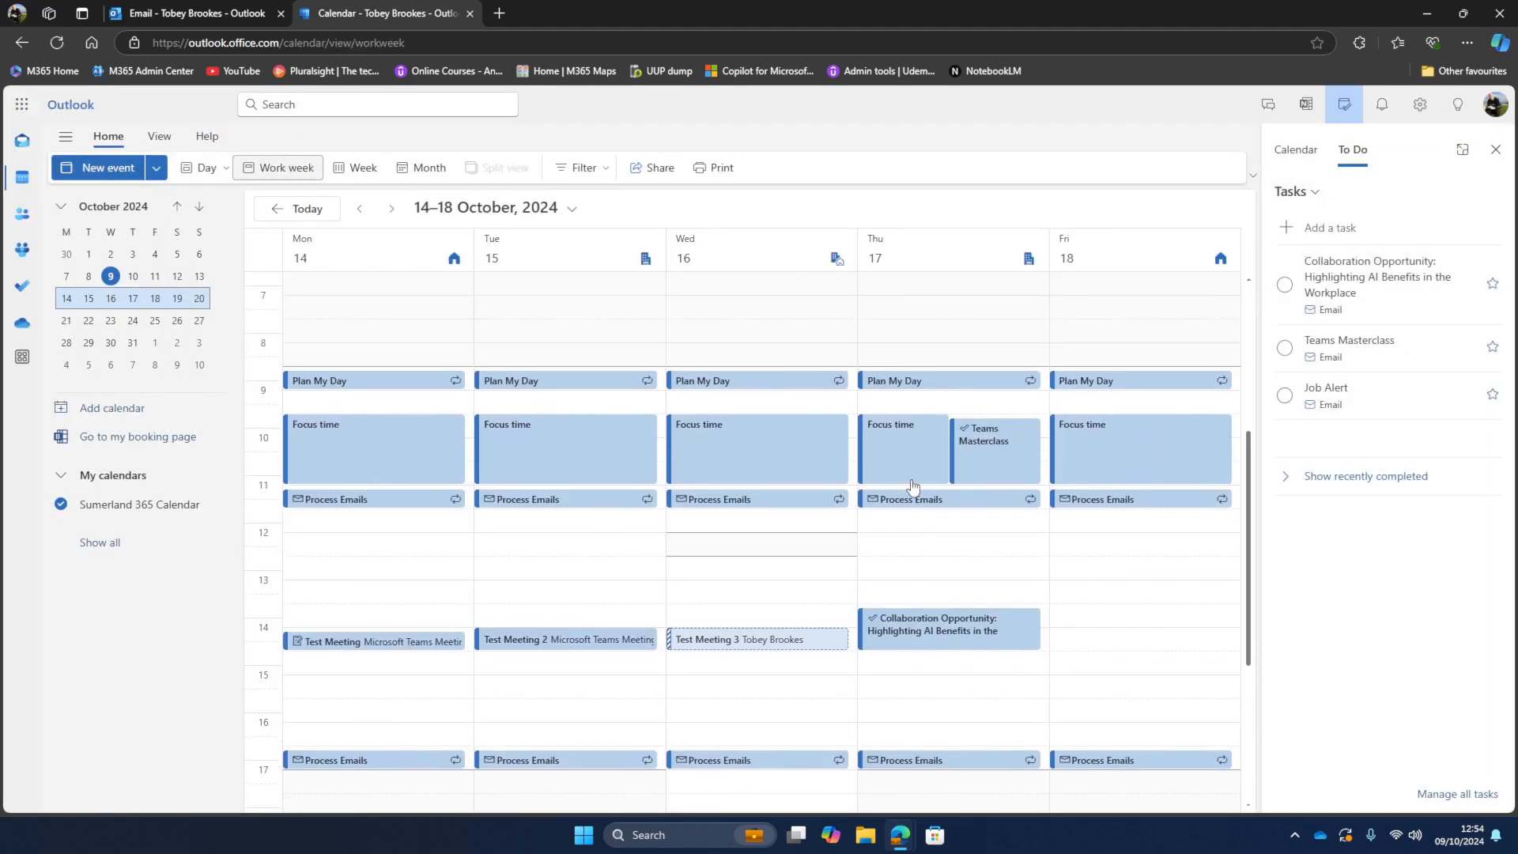
pyautogui.scroll(-3, 790, 513)
pyautogui.scroll(-1, 696, 363)
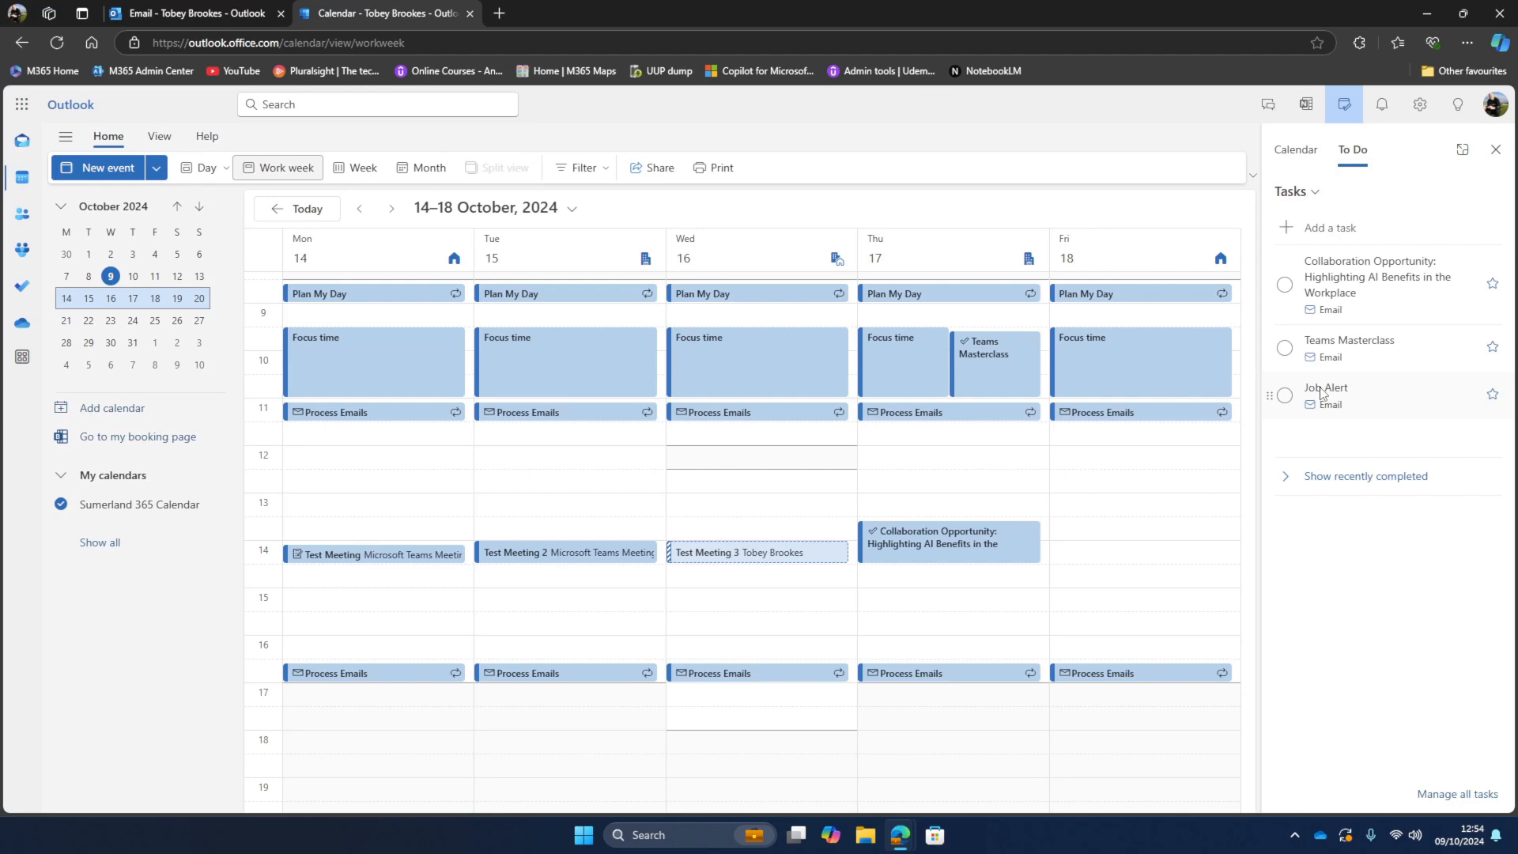
pyautogui.moveTo(1320, 390); pyautogui.dragTo(1153, 623)
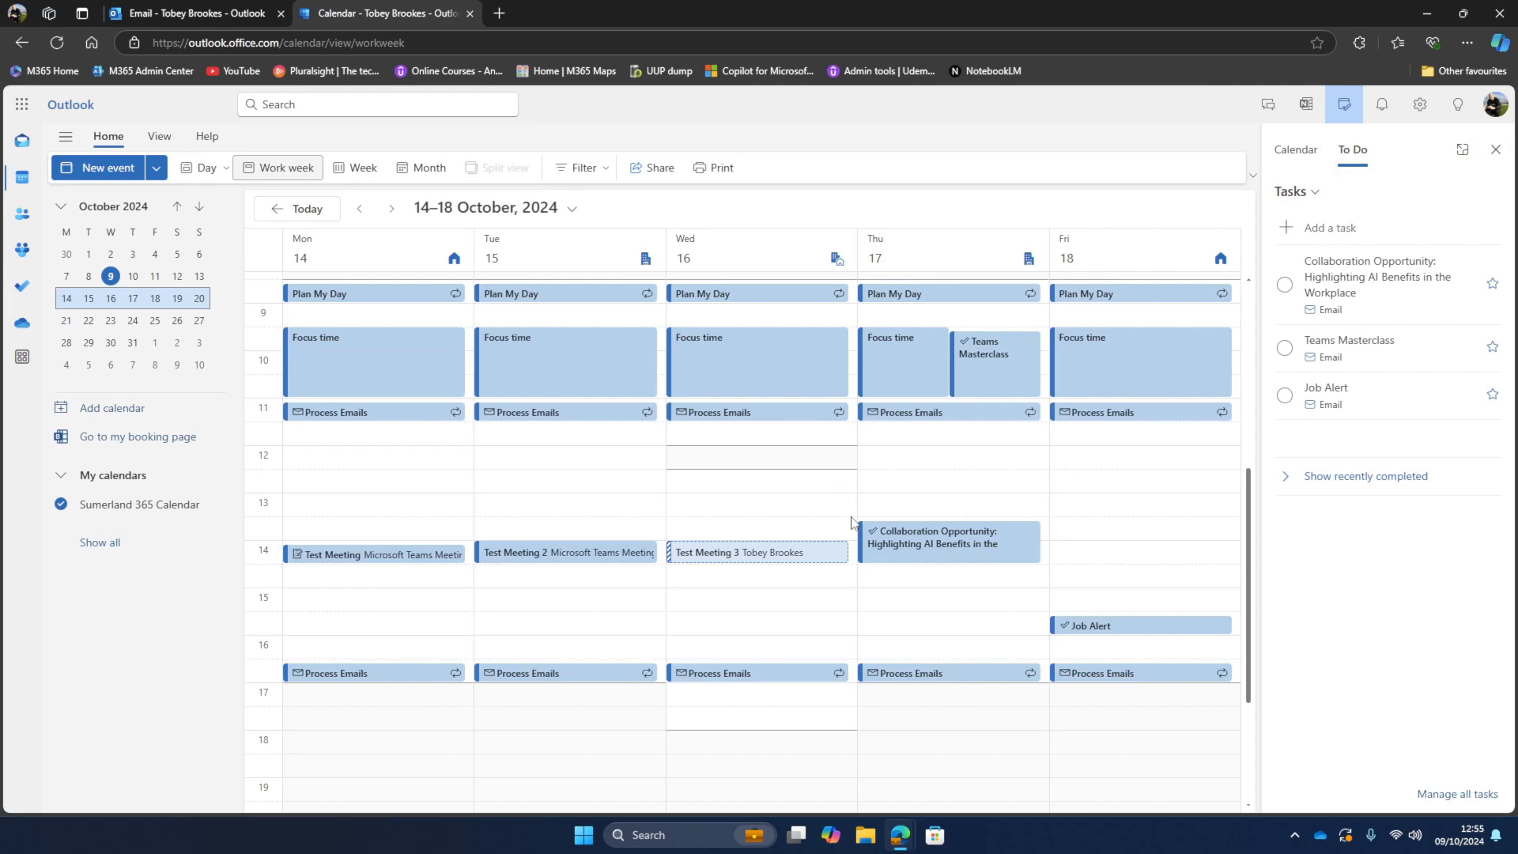
pyautogui.click(906, 538)
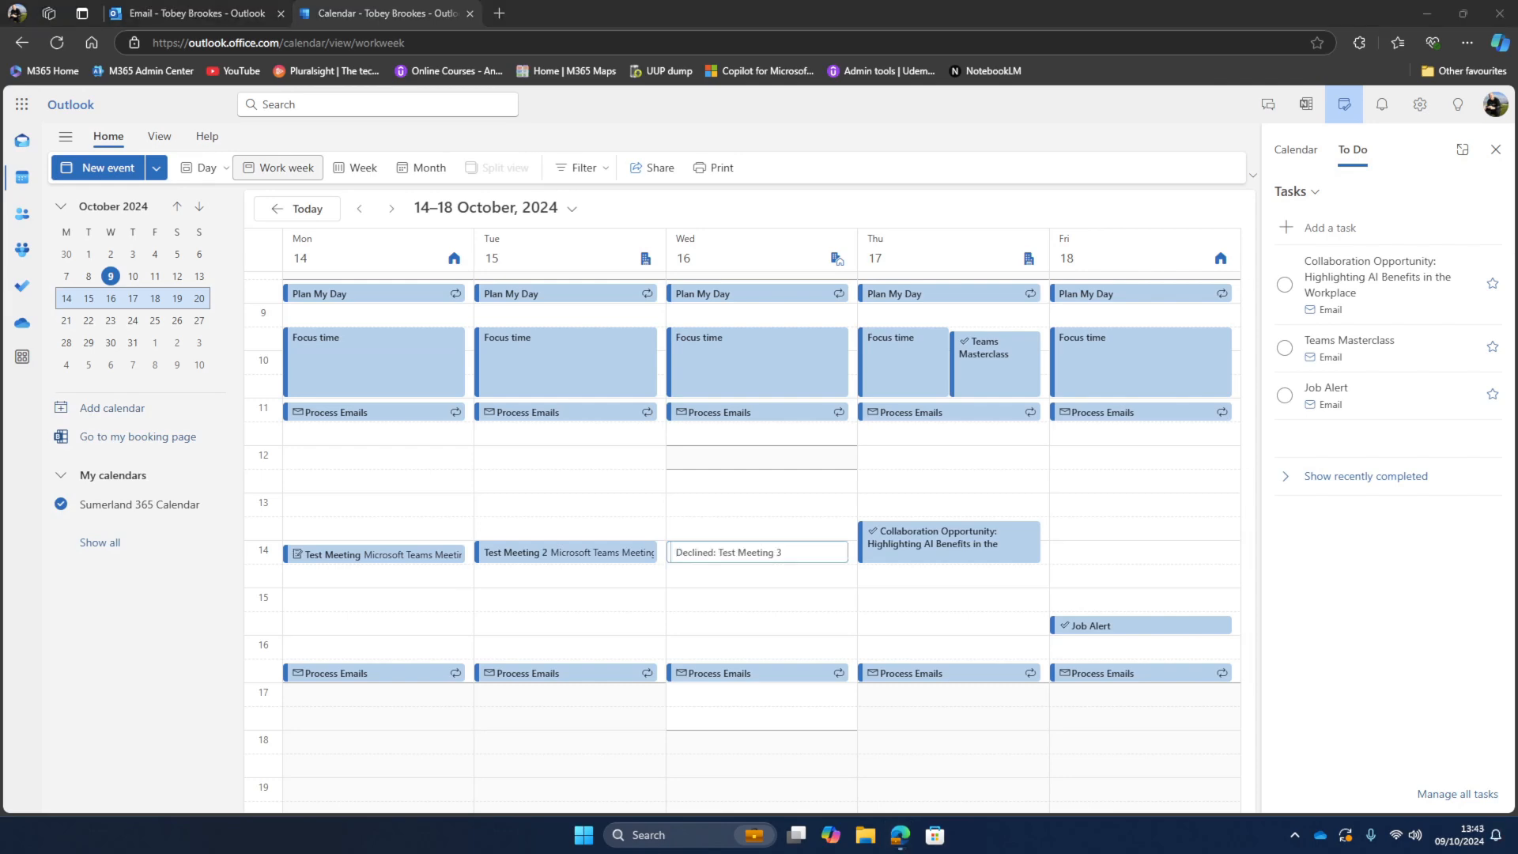
# - Open Test Meeting 2 on Tuesday 15 October and review its agenda, meeting notes and follow-up tasks
pyautogui.scroll(1, 992, 681)
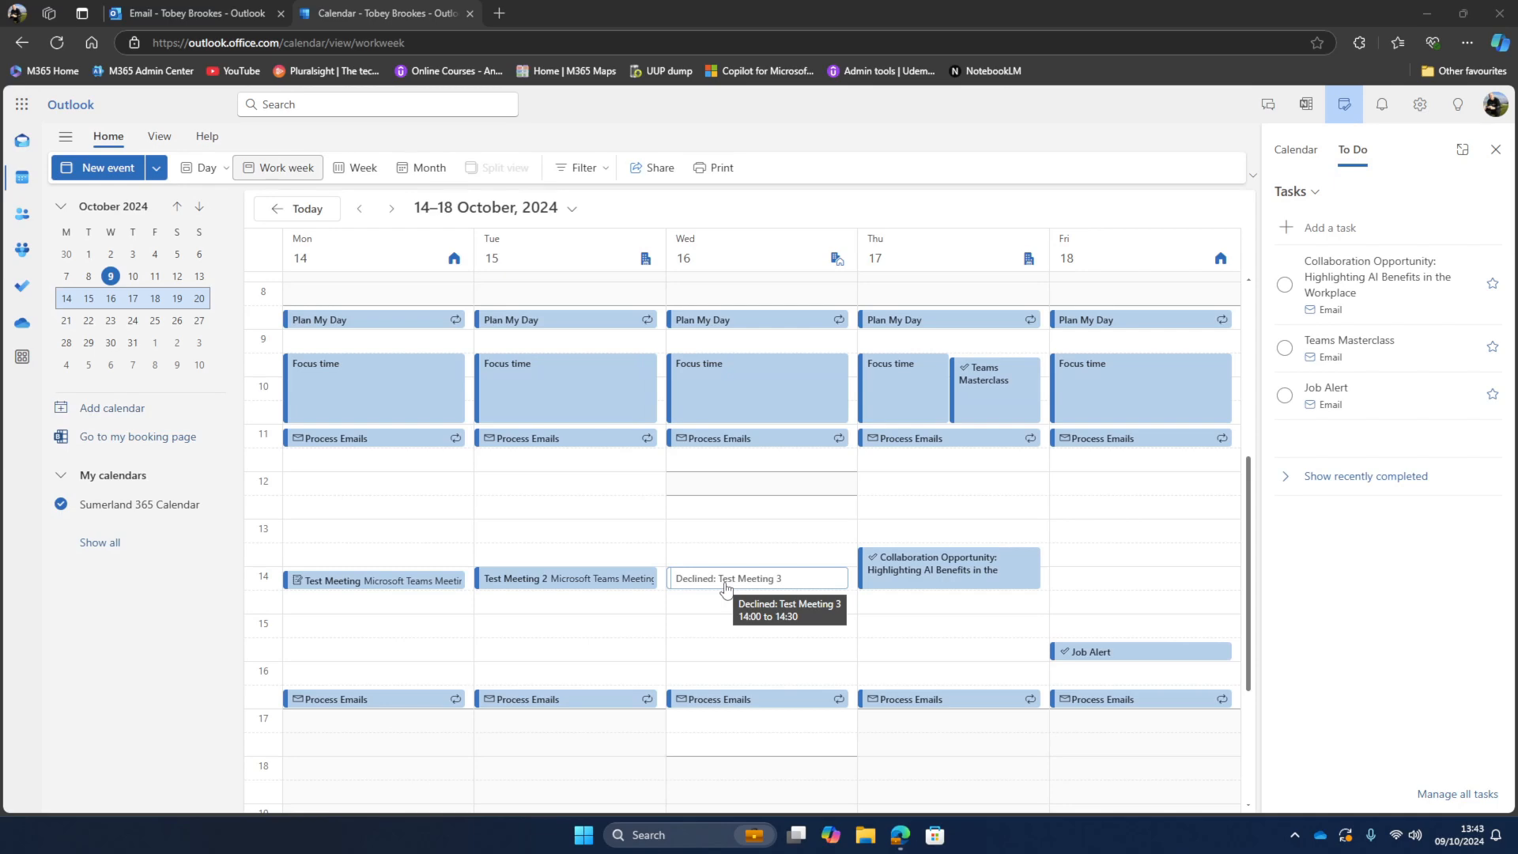
pyautogui.click(601, 580)
pyautogui.click(615, 585)
pyautogui.doubleClick(615, 585)
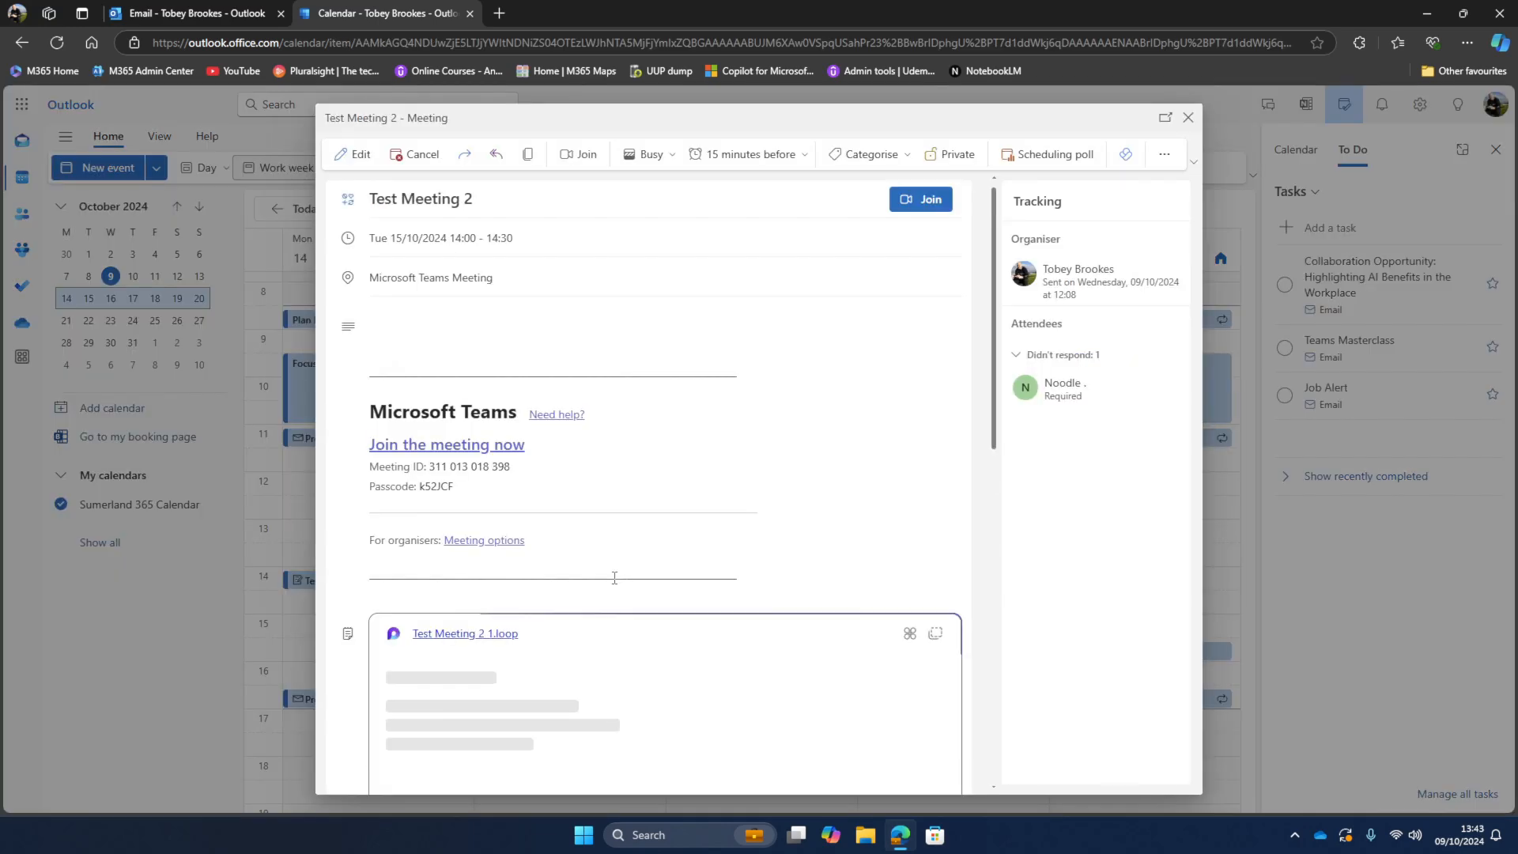
pyautogui.scroll(-1, 581, 551)
pyautogui.scroll(1, 581, 547)
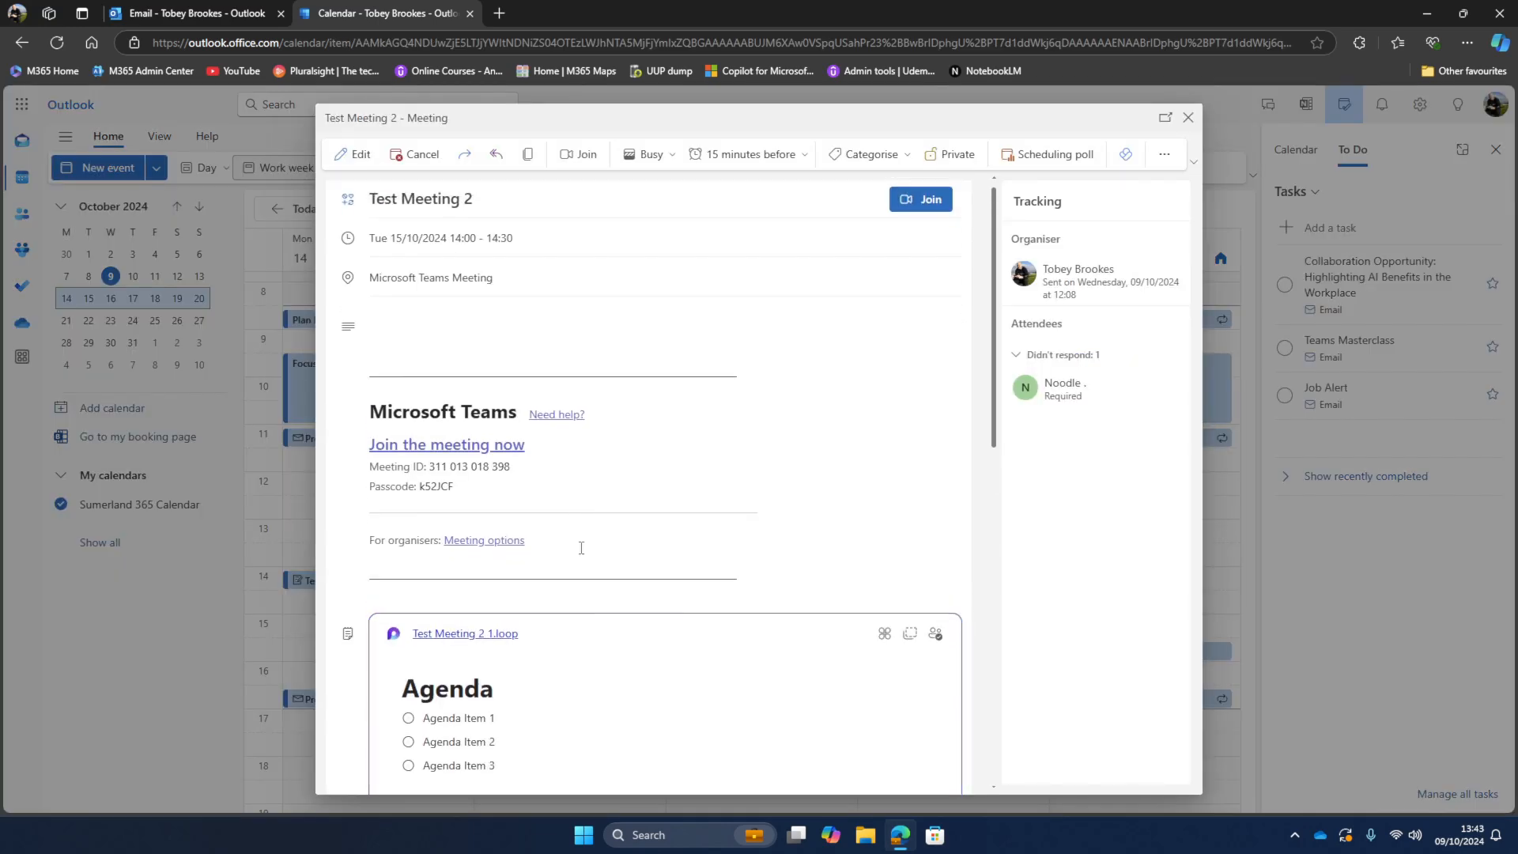
pyautogui.scroll(-1, 581, 547)
pyautogui.scroll(1, 581, 547)
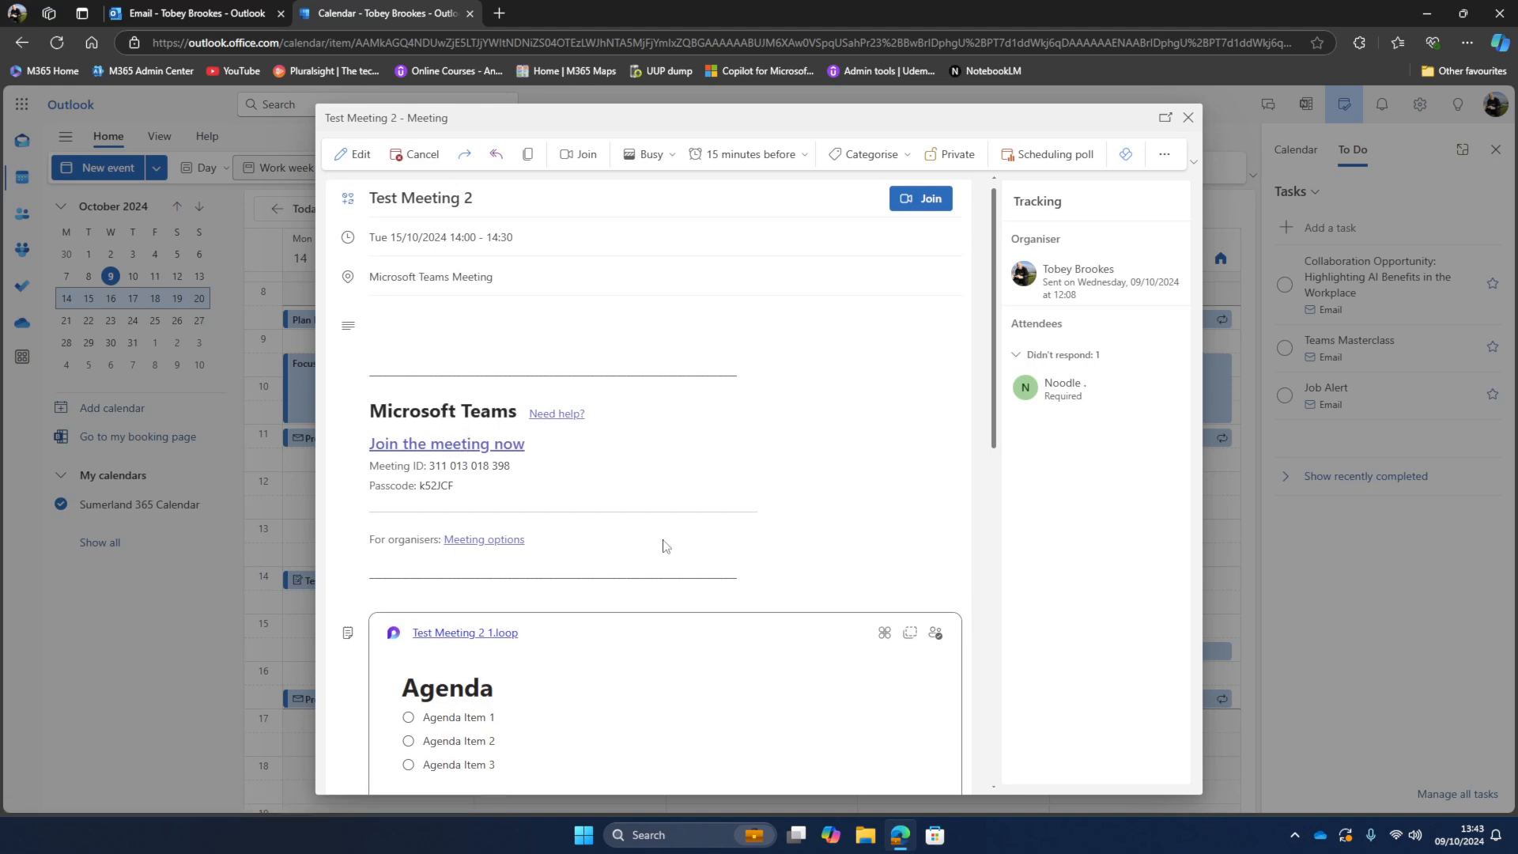
pyautogui.scroll(-5, 665, 545)
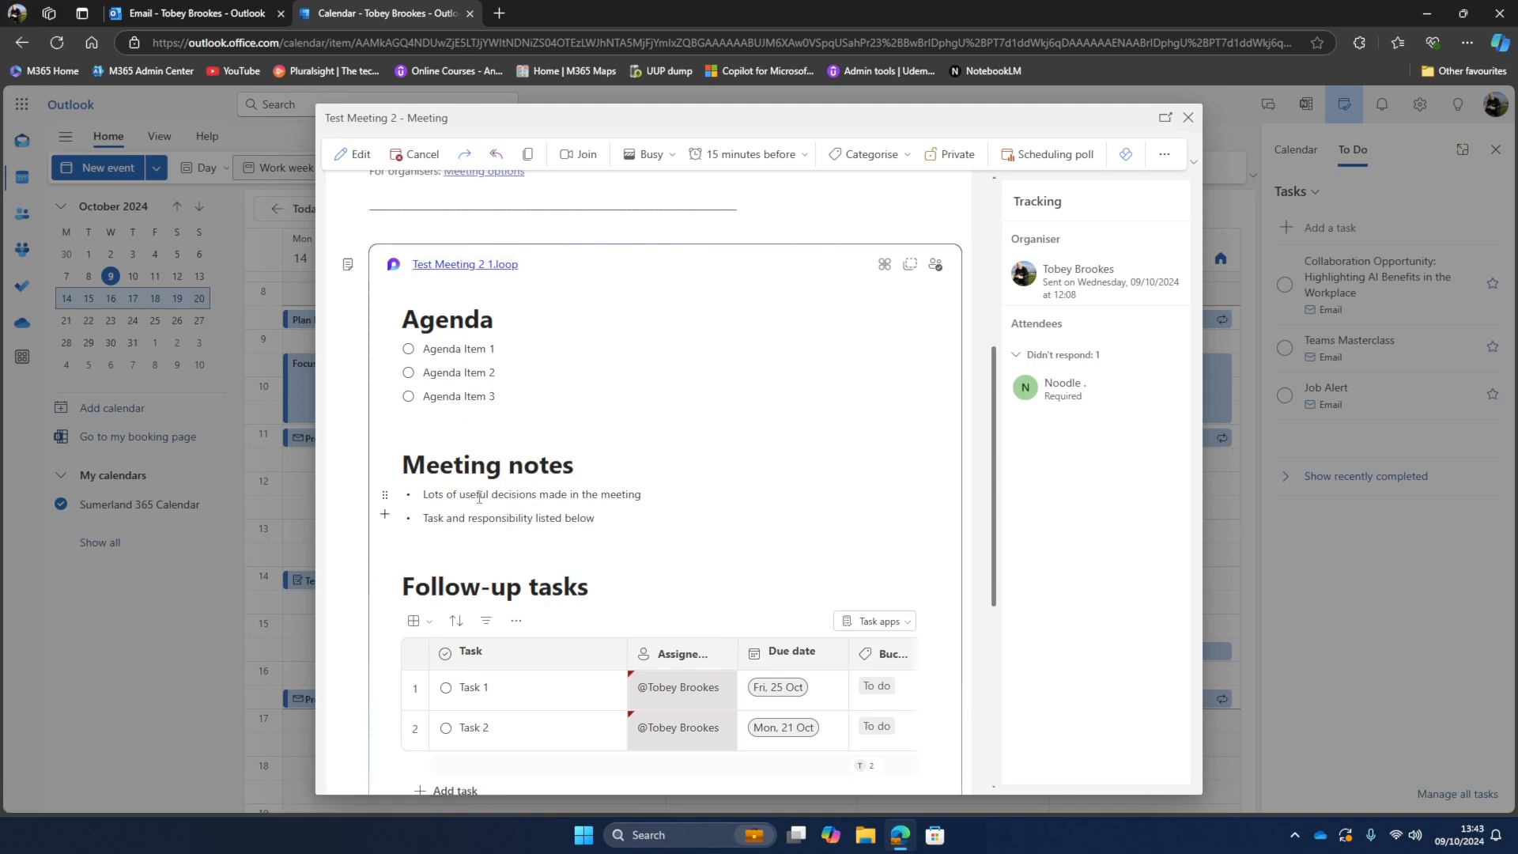
pyautogui.scroll(-2, 502, 630)
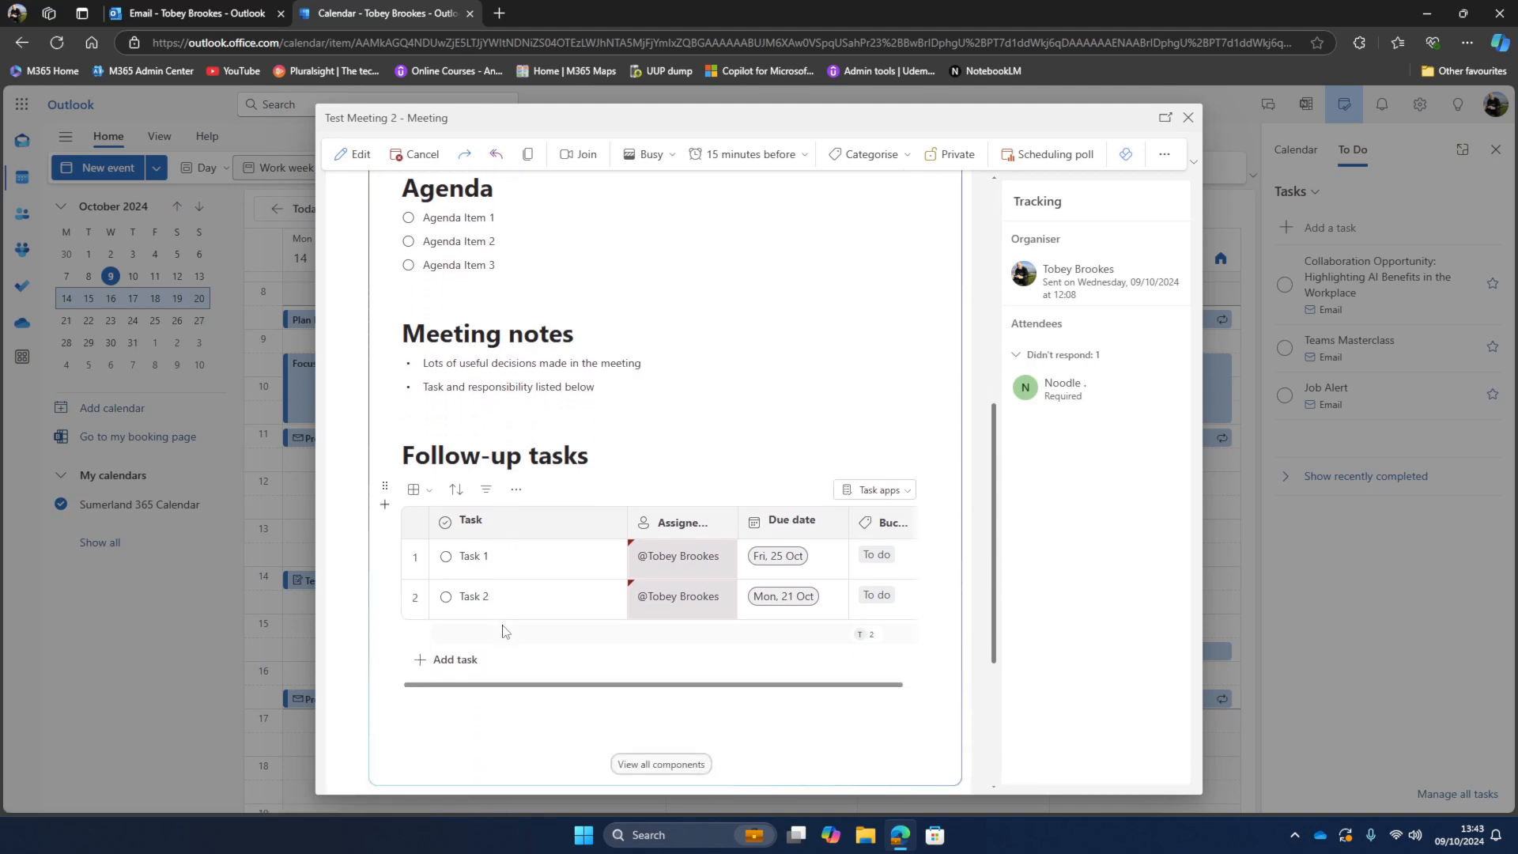
pyautogui.scroll(3, 503, 630)
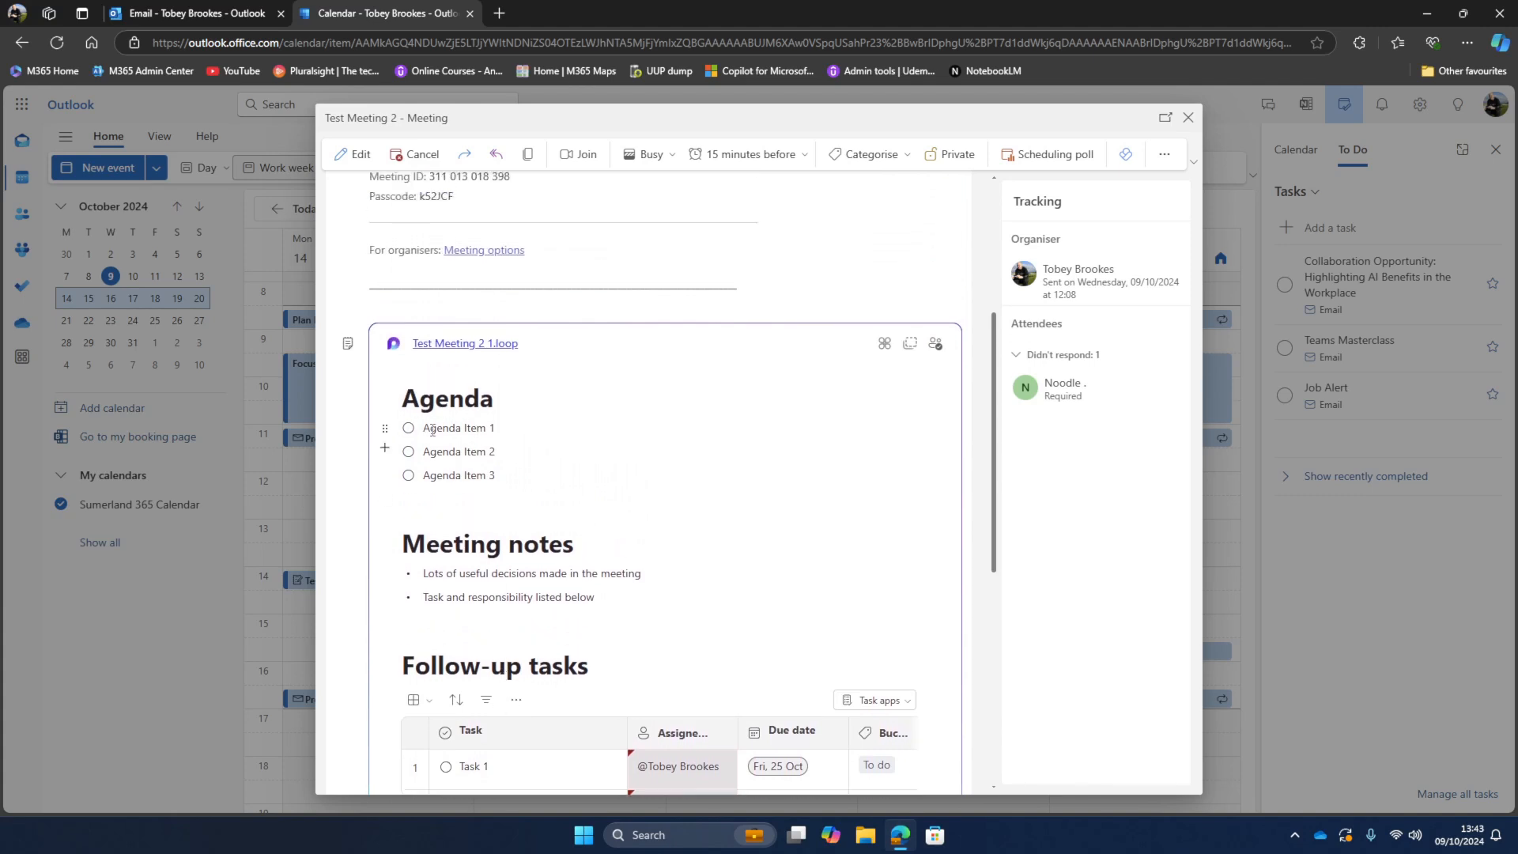
pyautogui.scroll(-1, 512, 506)
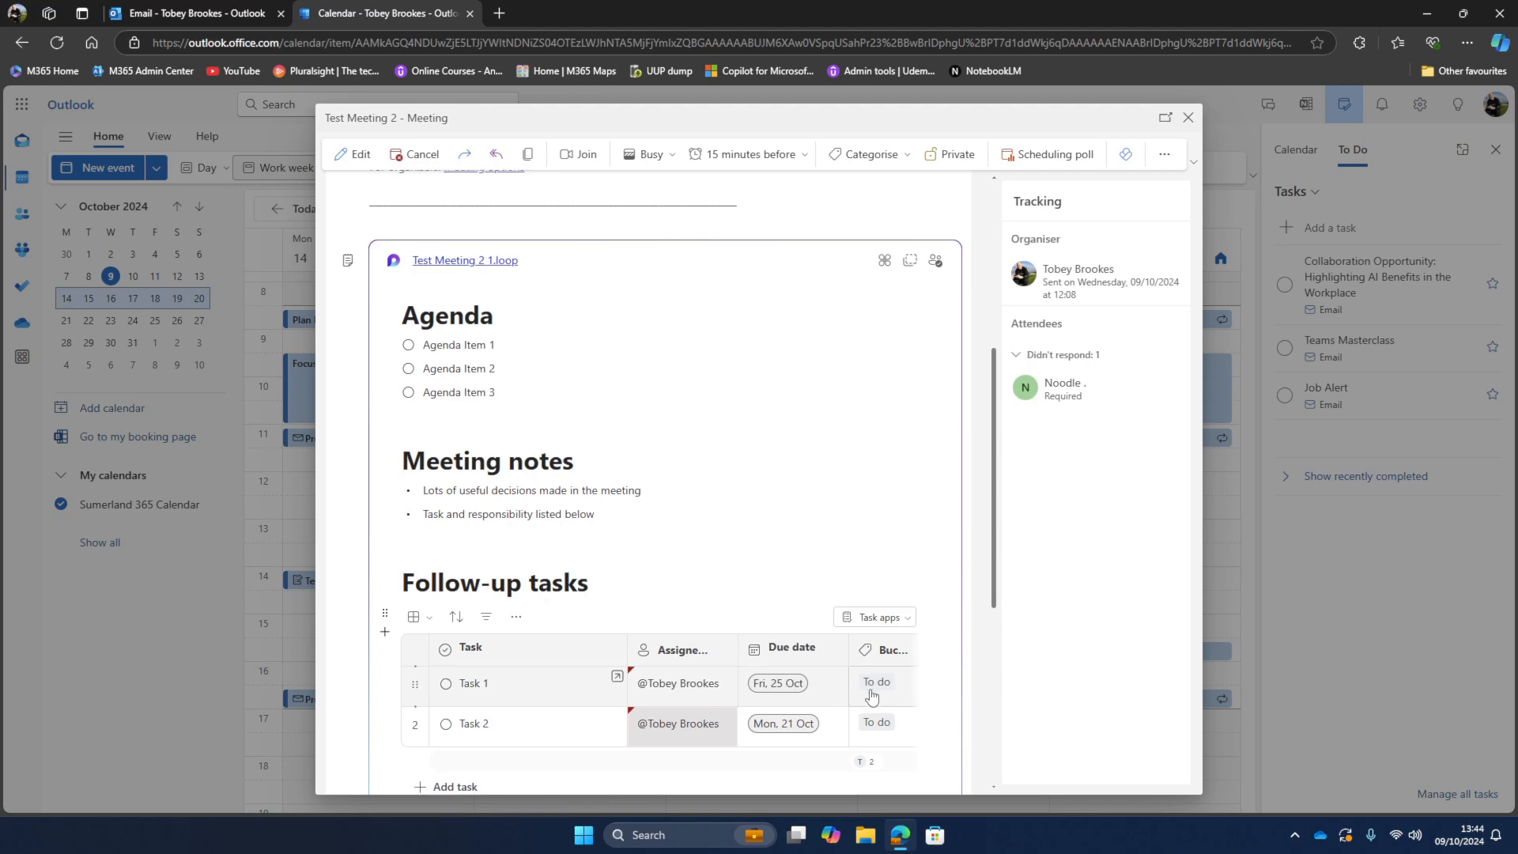
pyautogui.scroll(-2, 869, 694)
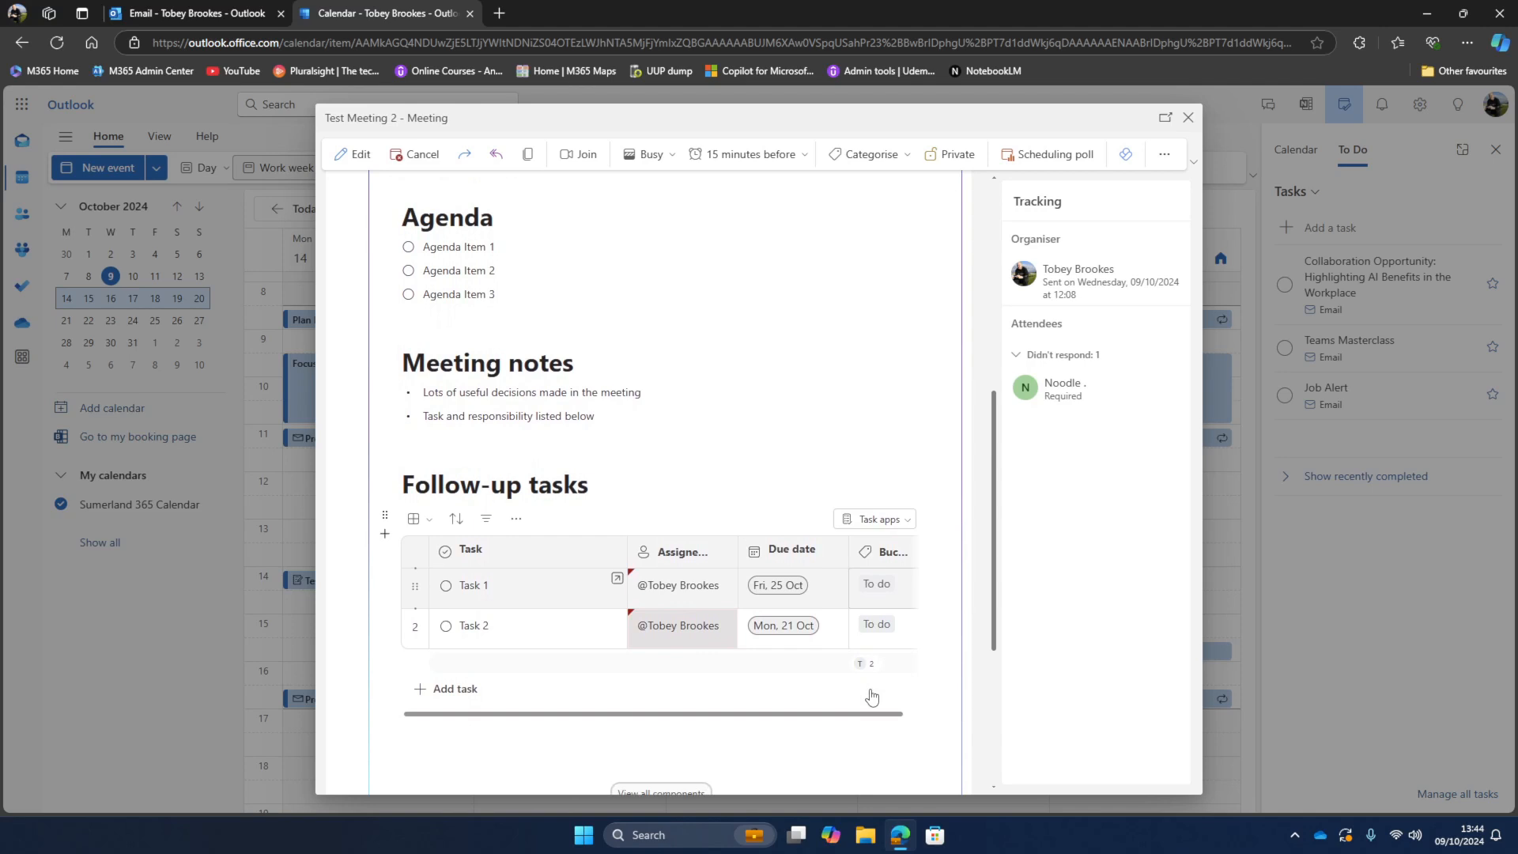
# - Add a blank third row to the meeting's follow-up tasks and close the meeting window
pyautogui.click(457, 687)
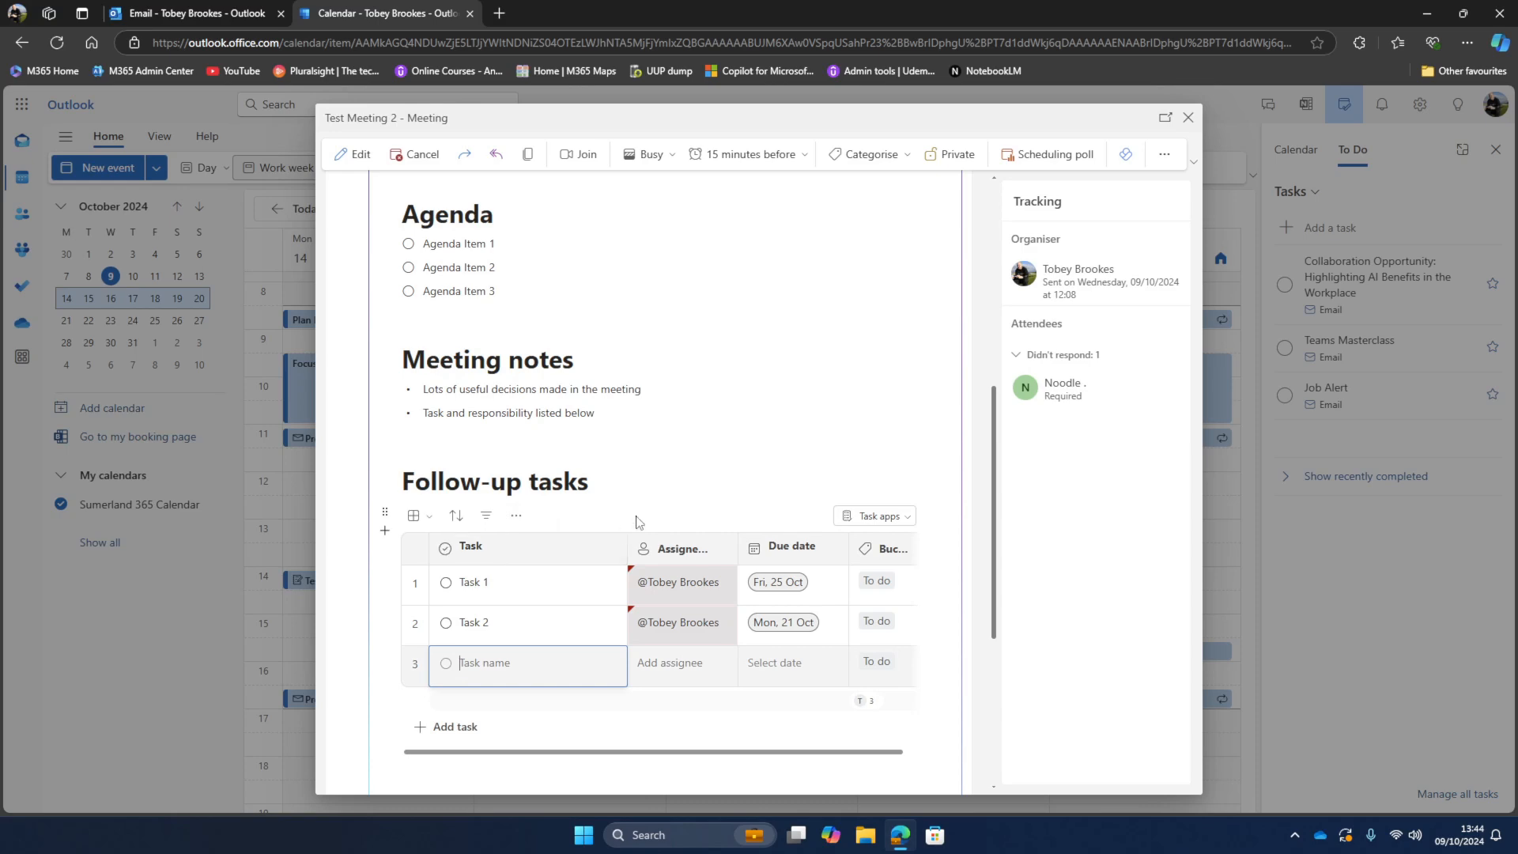
pyautogui.click(1188, 119)
pyautogui.scroll(-1, 813, 504)
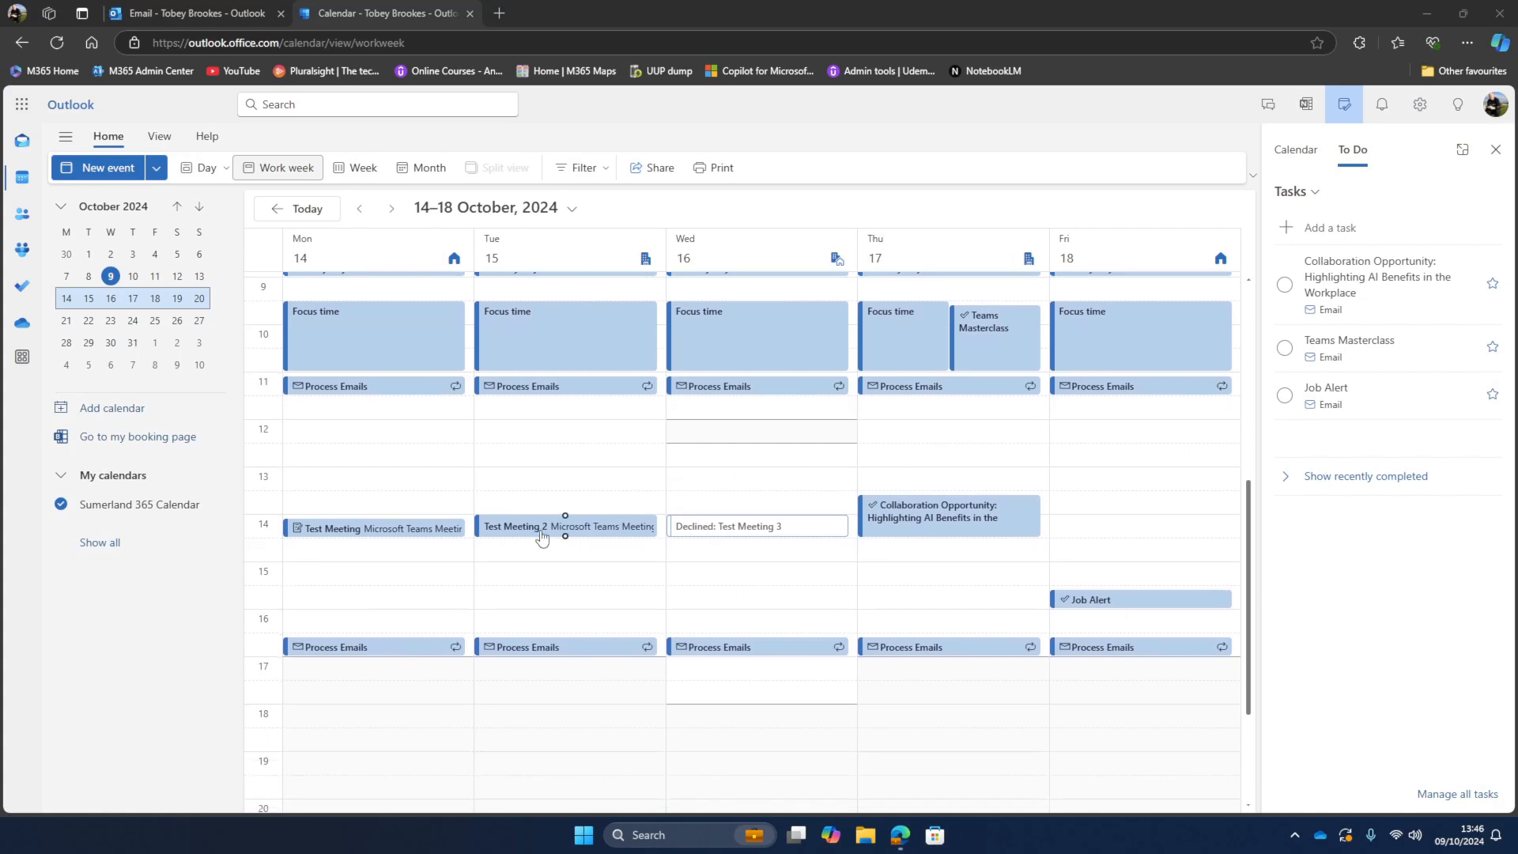
# - Mark the Collaboration Opportunity, Teams Masterclass and Job Alert tasks as completed in the To Do list
pyautogui.scroll(1, 498, 562)
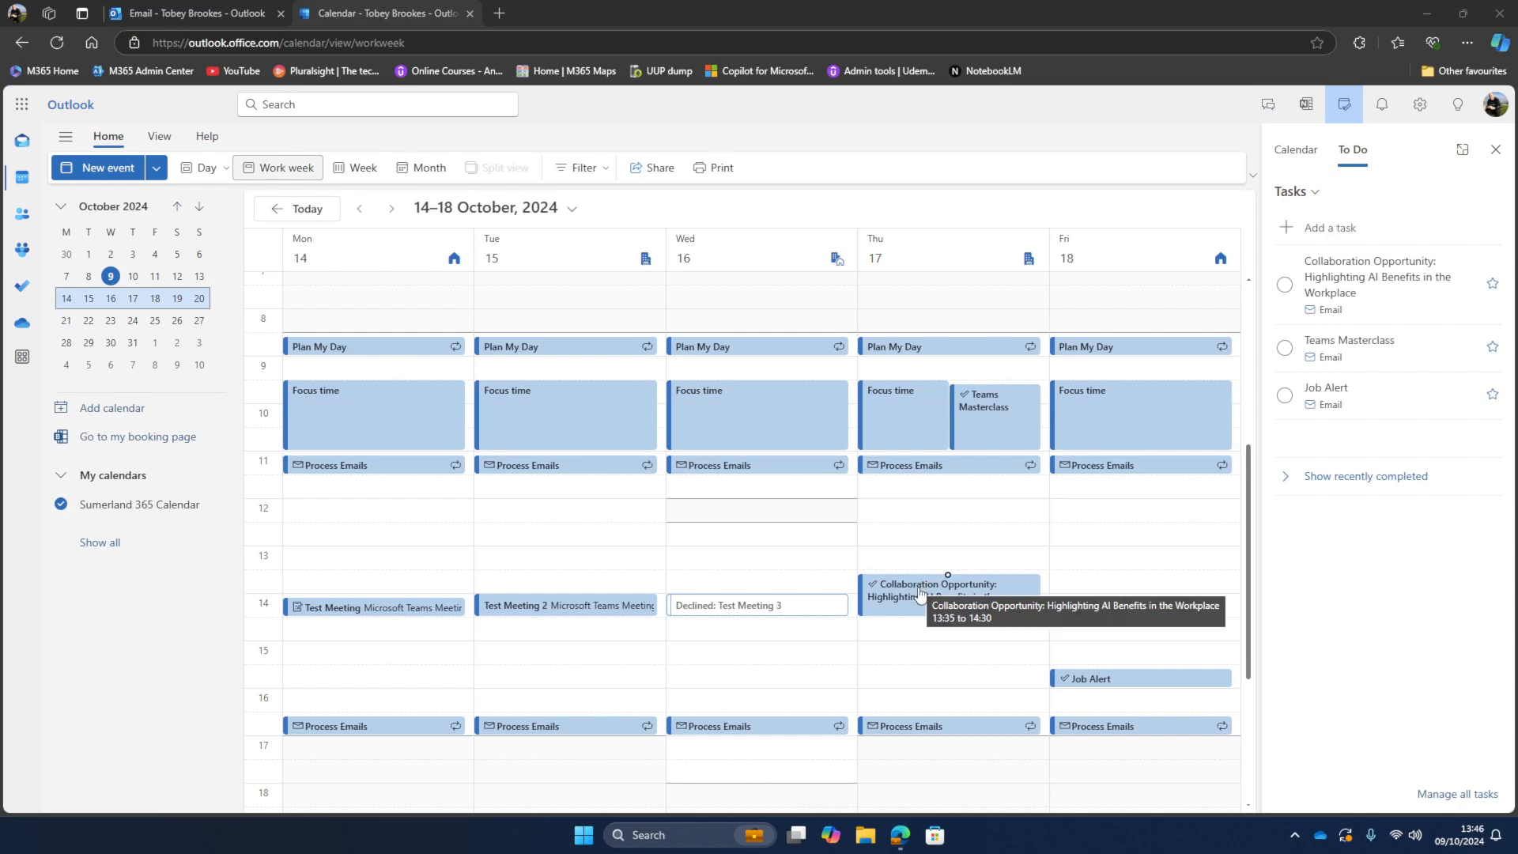
pyautogui.scroll(-1, 1237, 303)
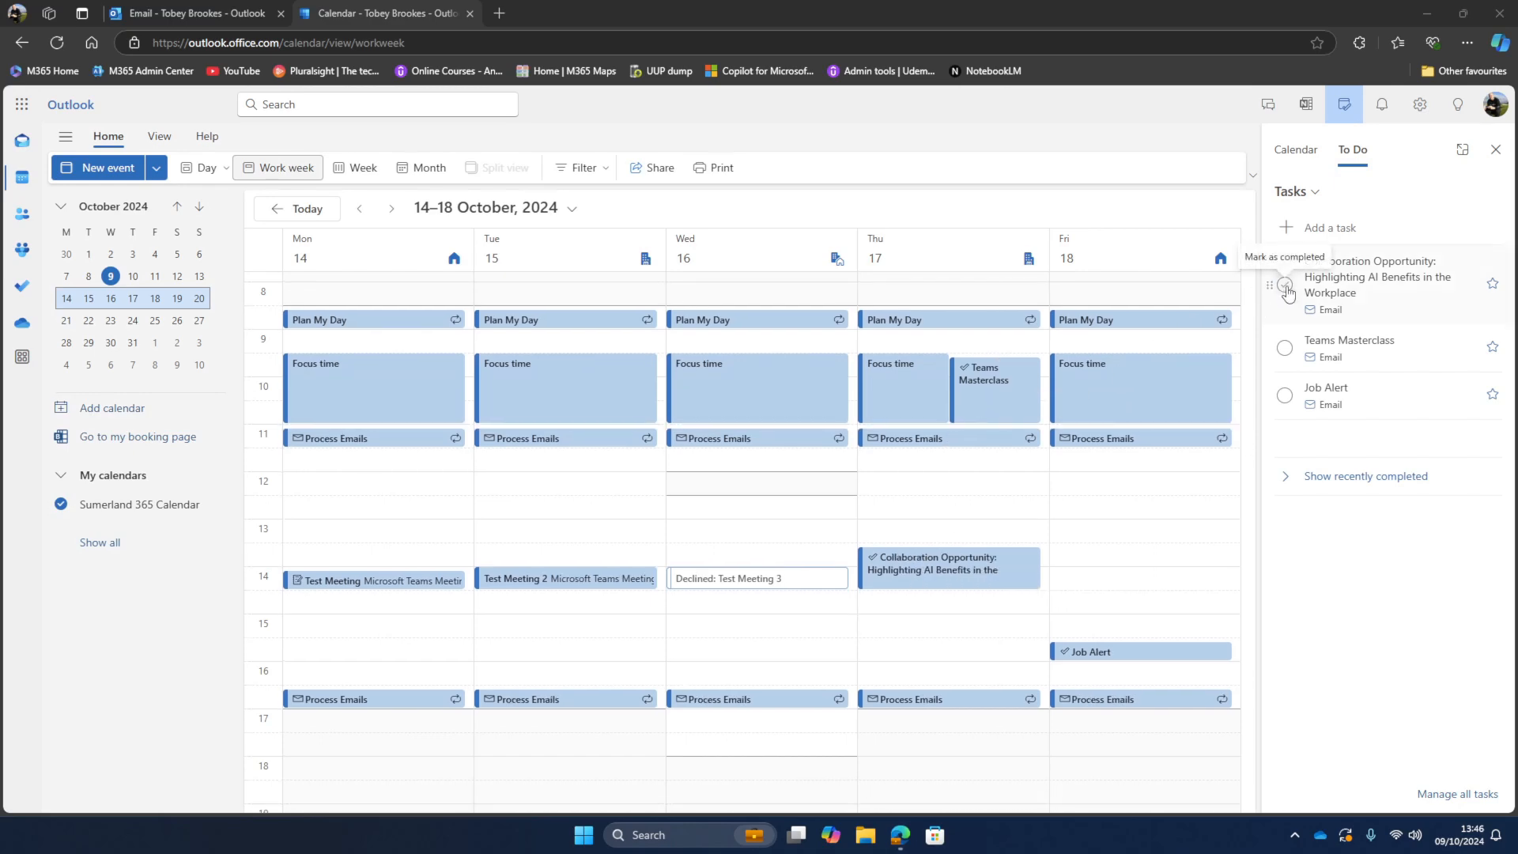
pyautogui.click(1285, 287)
pyautogui.click(1285, 351)
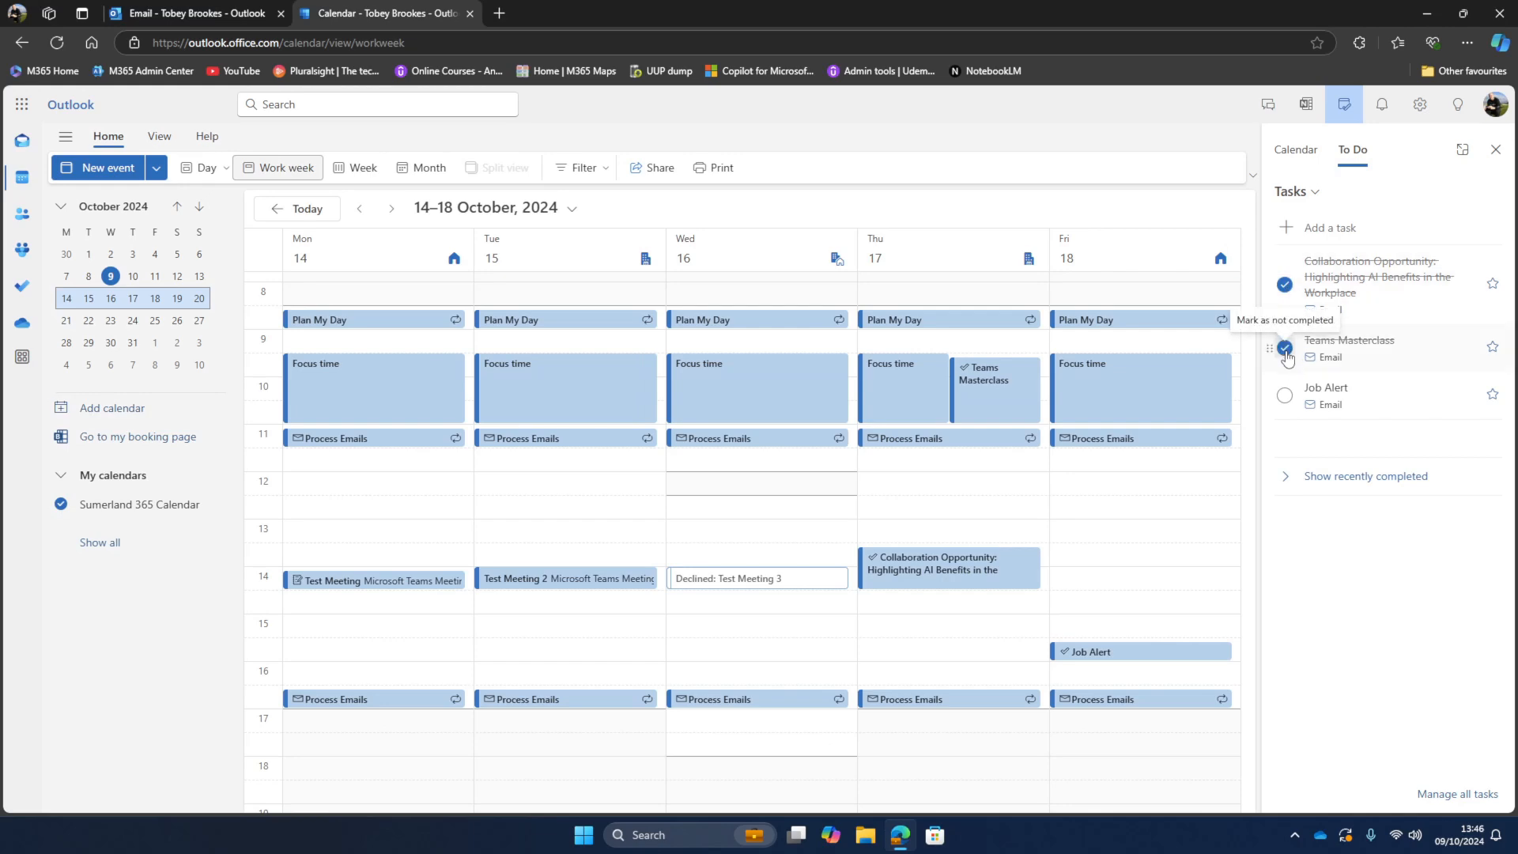
pyautogui.click(1285, 318)
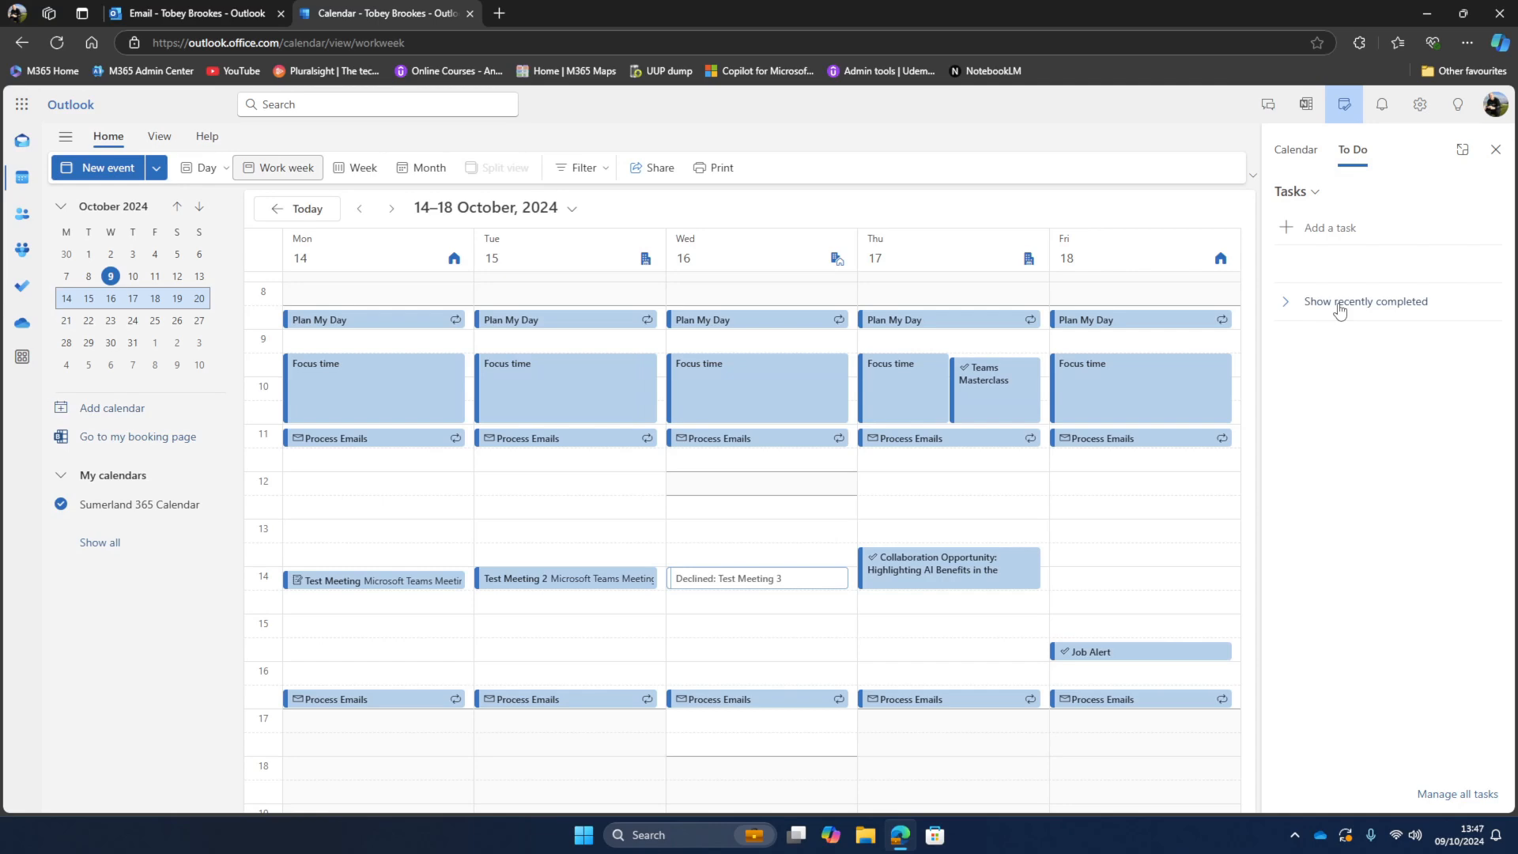
# - Check the [01] Follow Up category in the mailbox, then return to the work week calendar for 14–18 October
pyautogui.scroll(1, 640, 348)
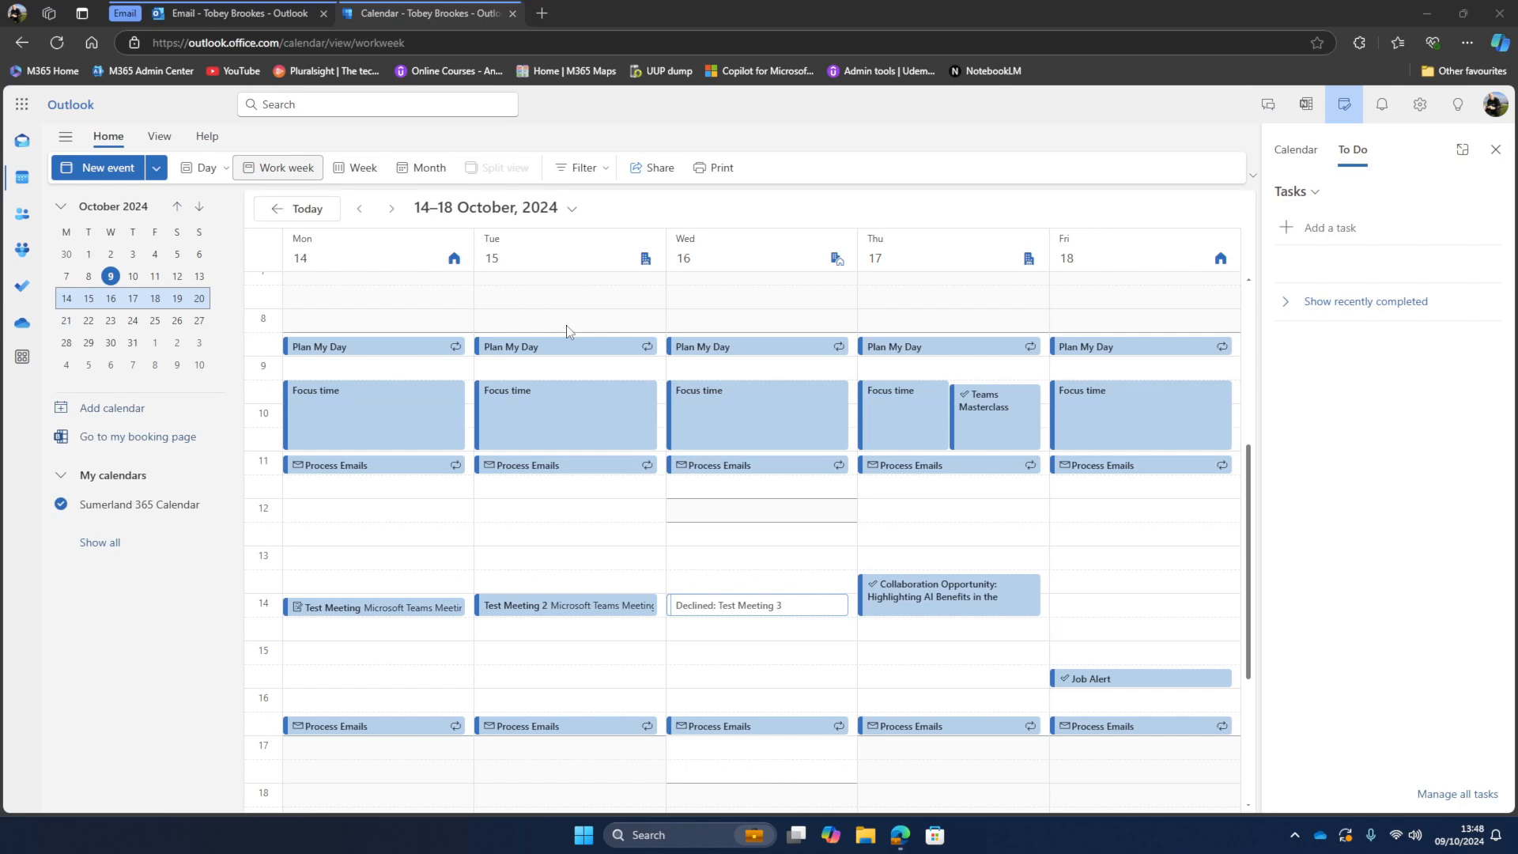
pyautogui.click(201, 13)
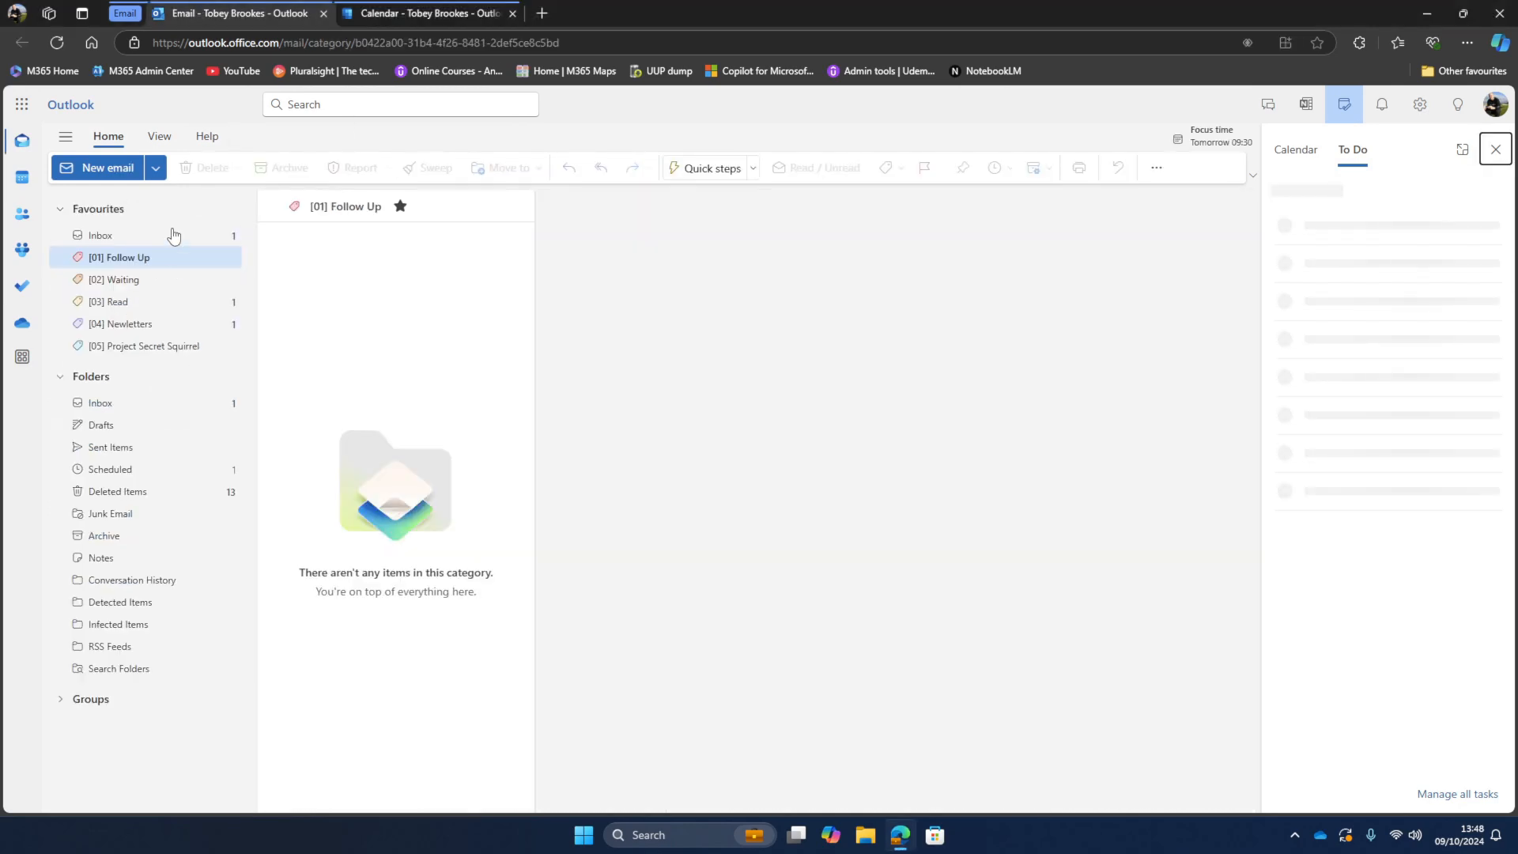
pyautogui.click(133, 260)
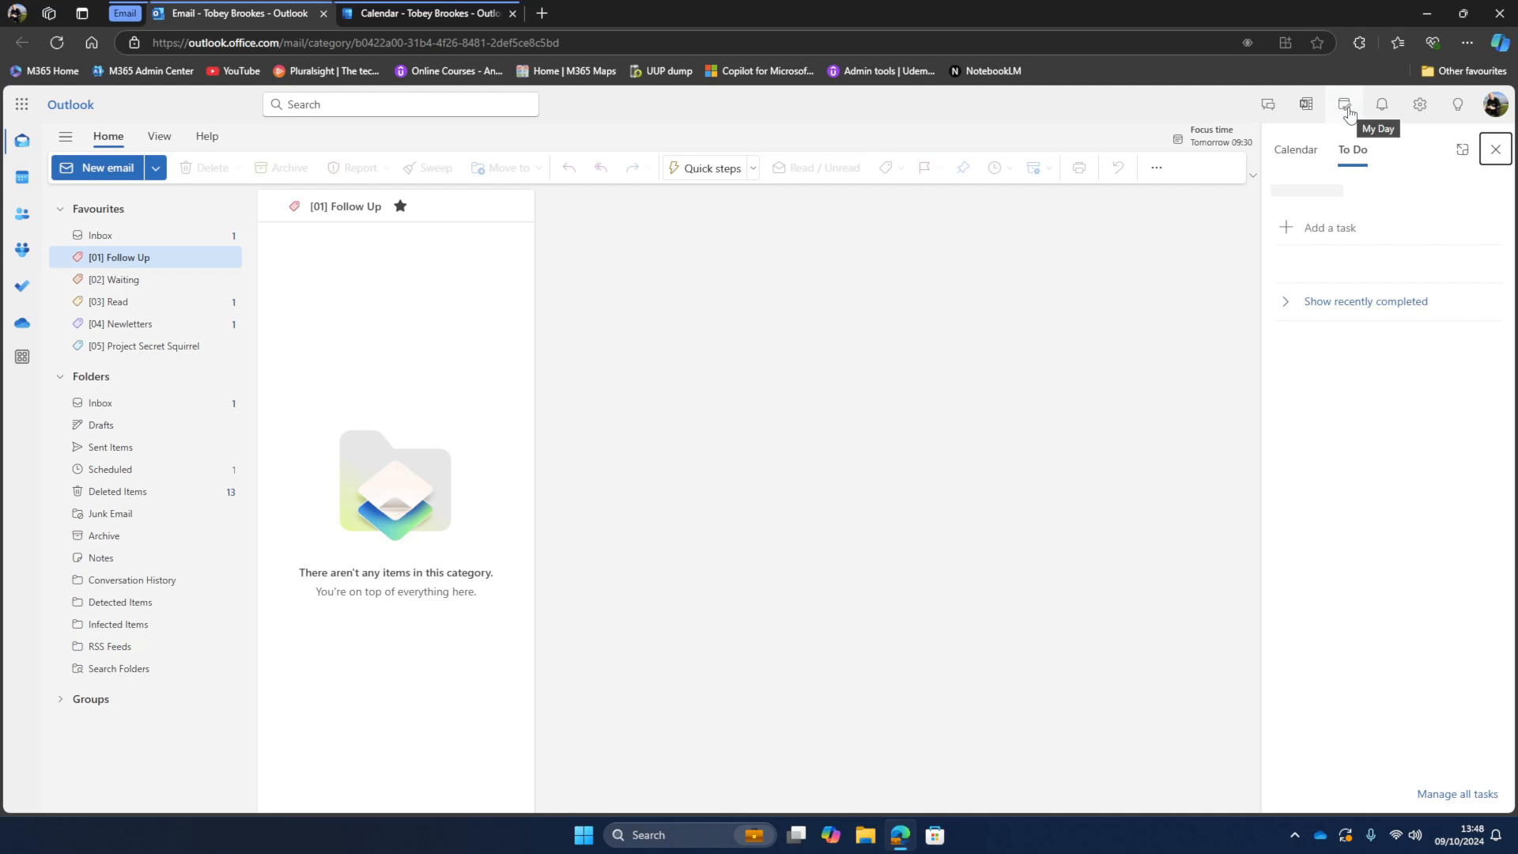
pyautogui.click(428, 18)
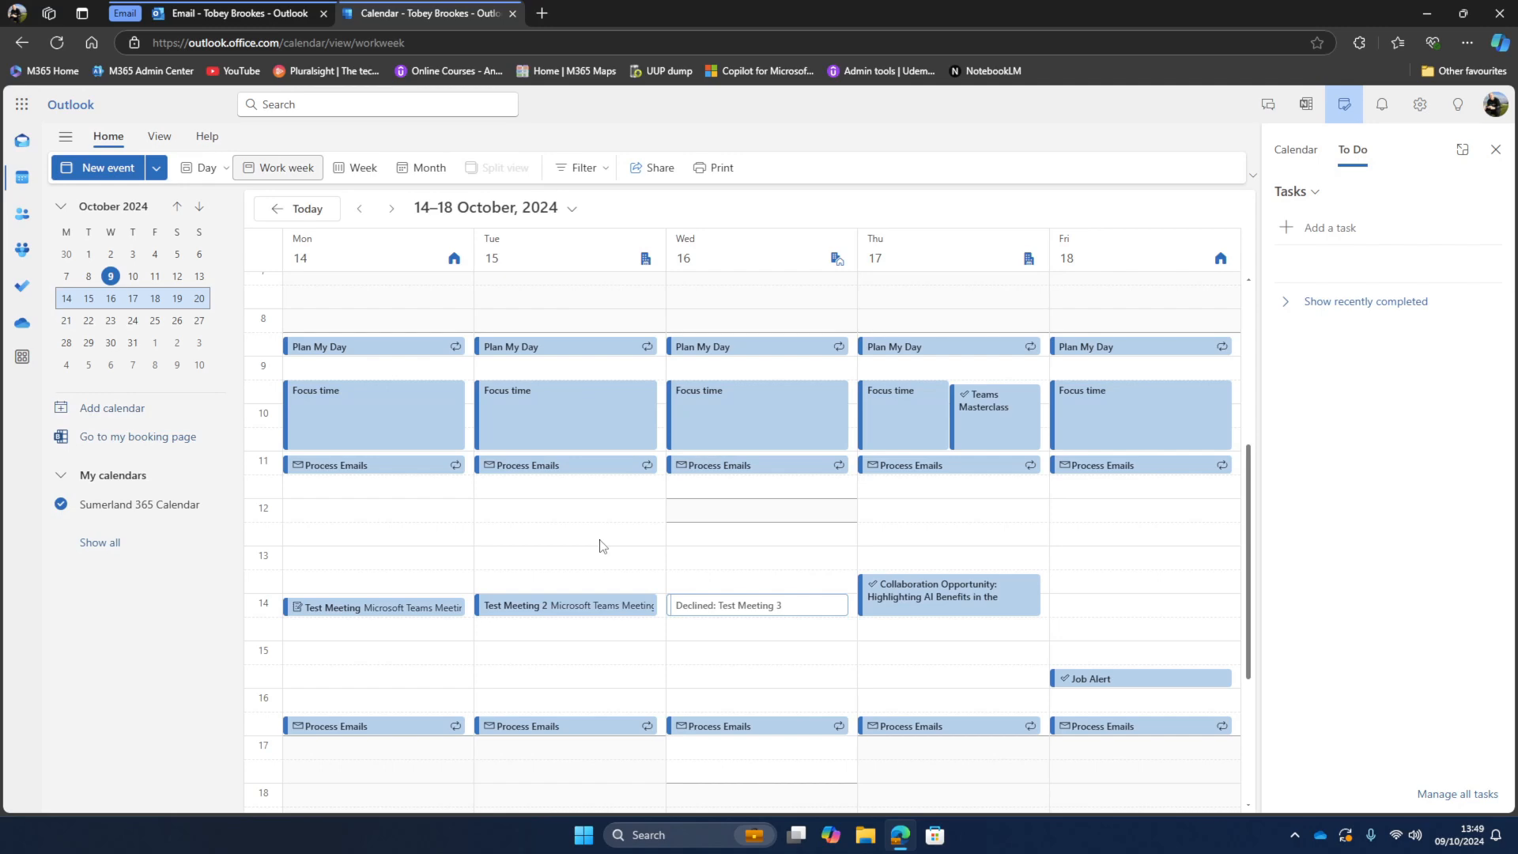
pyautogui.scroll(-1, 601, 545)
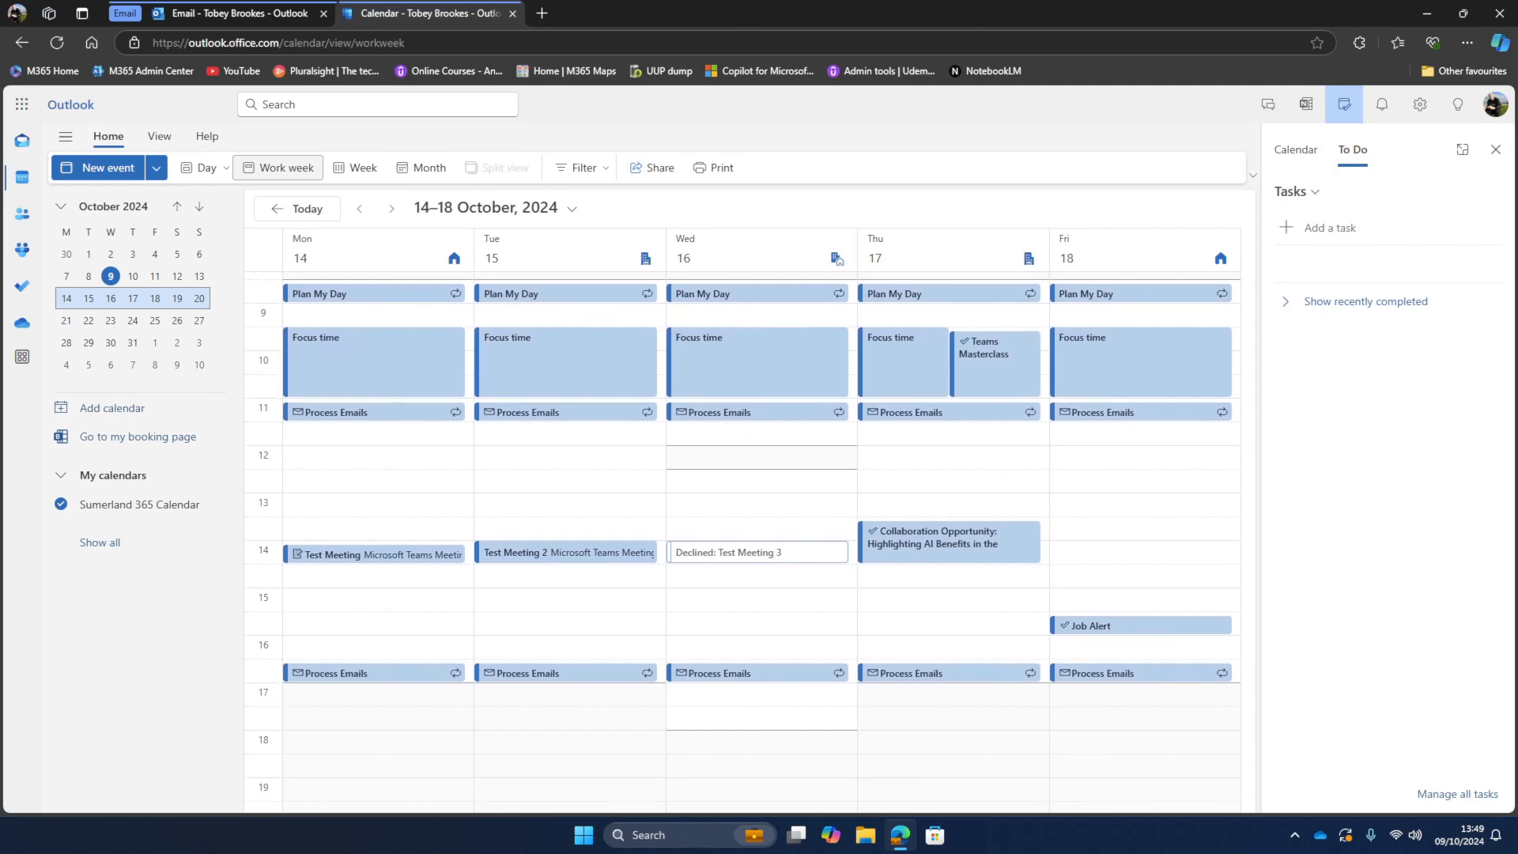